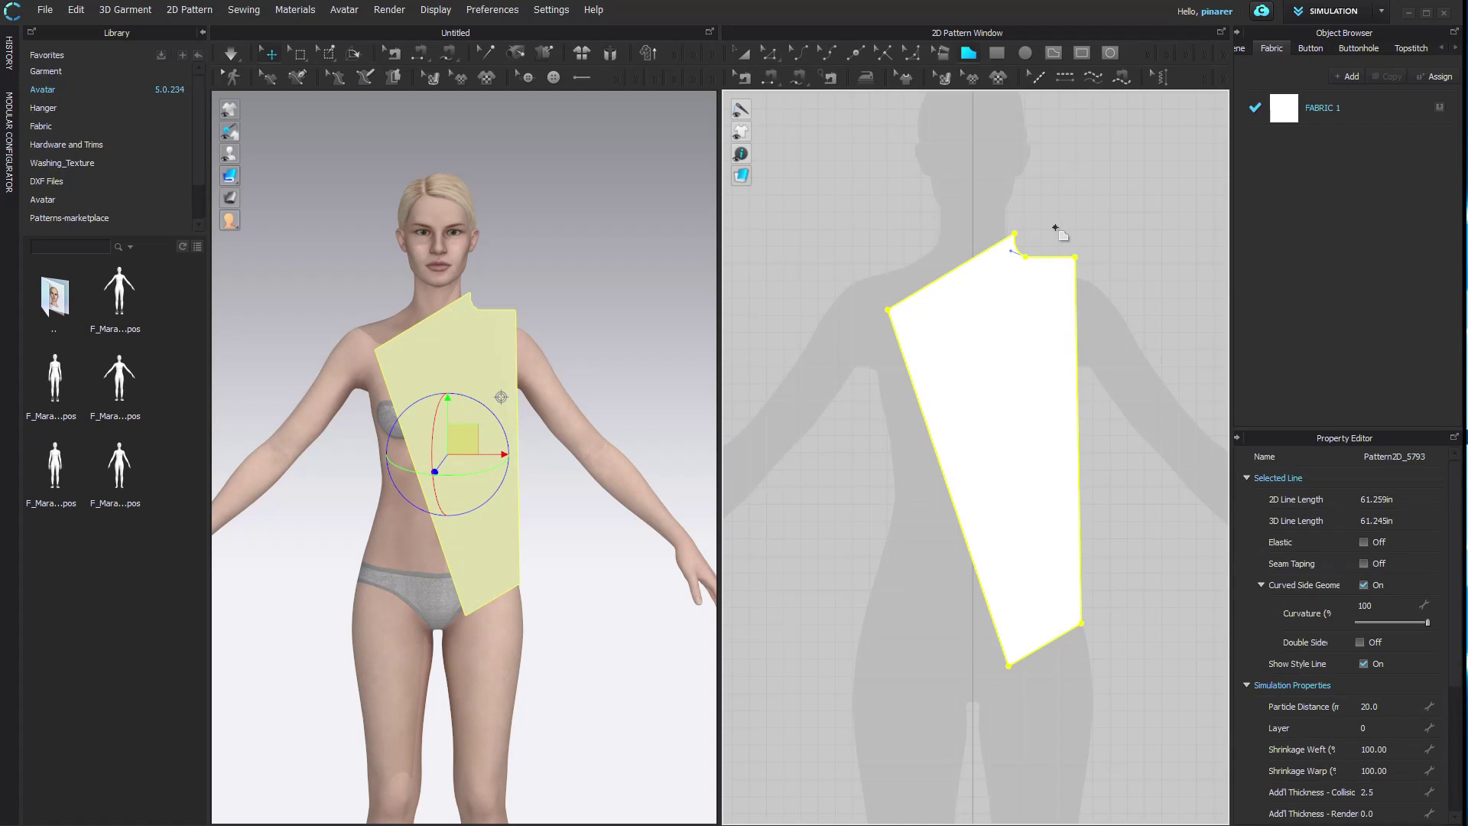
- Nudge the front piece's top neck point slightly inward and set its neck curve length to 1.6 in, adjusted at the start
click(1027, 246)
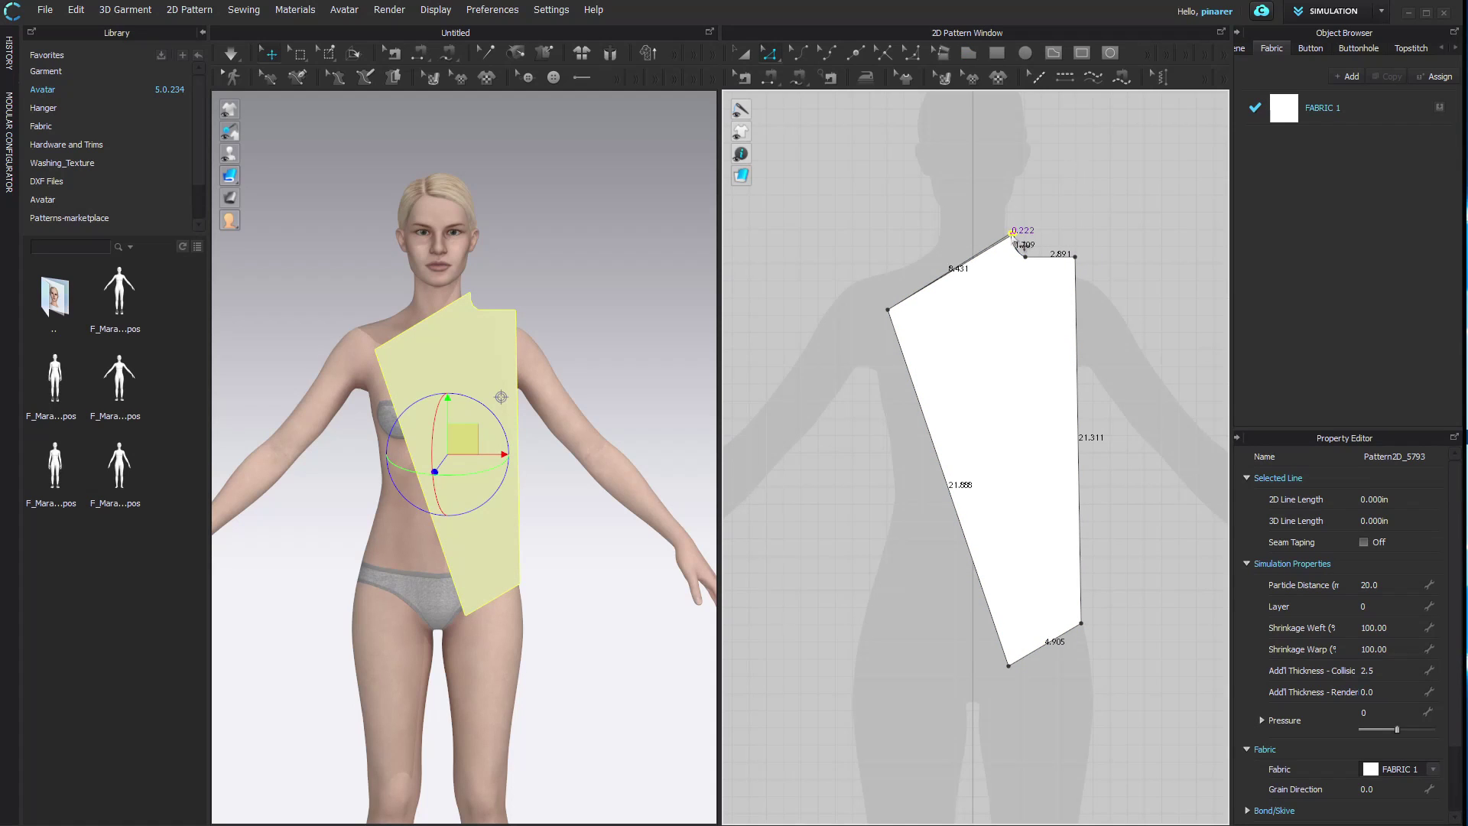
click(1038, 240)
right_click(1028, 260)
click(1073, 327)
text(1.6)
click(706, 413)
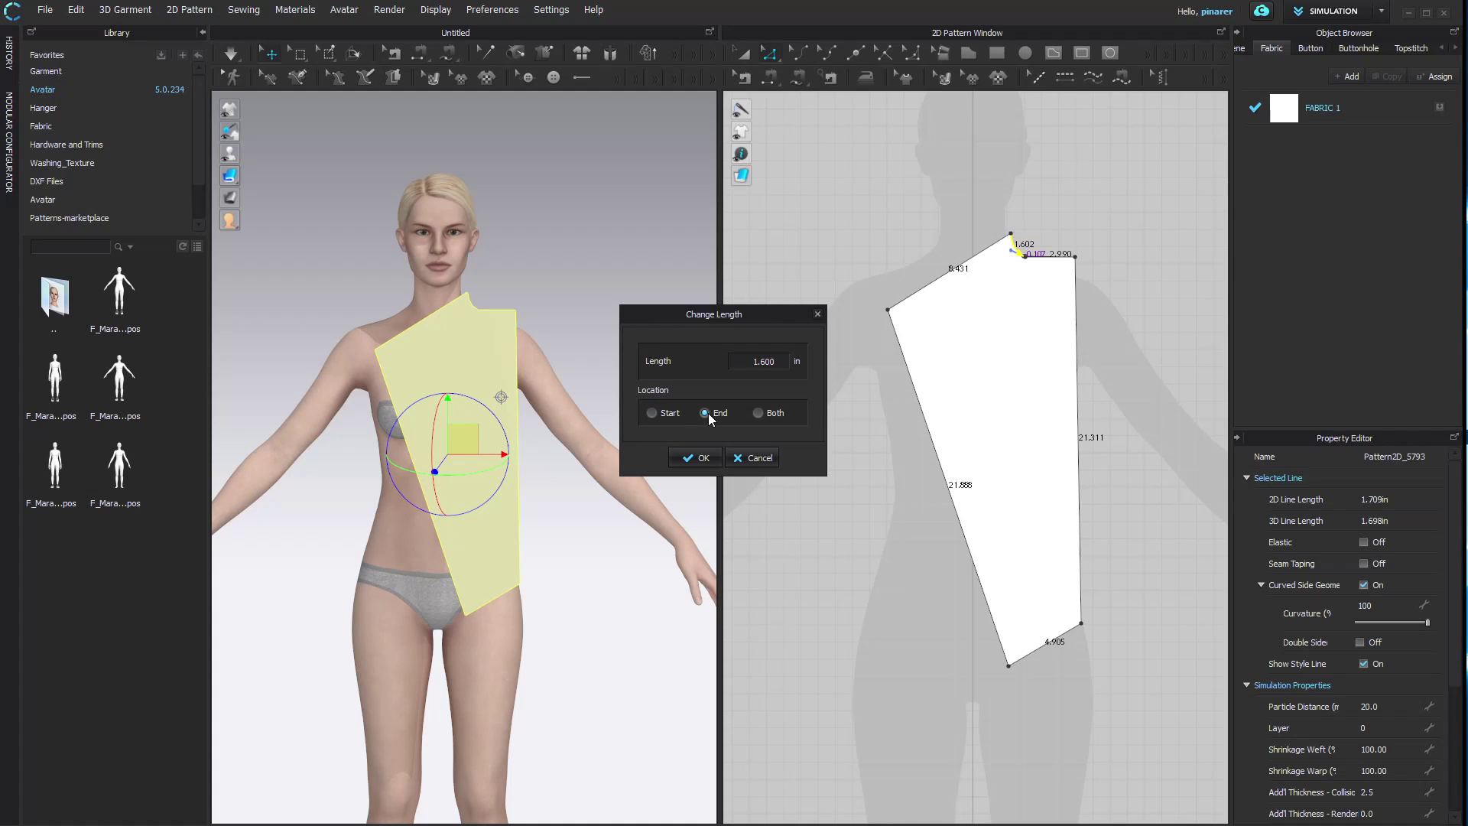
click(656, 413)
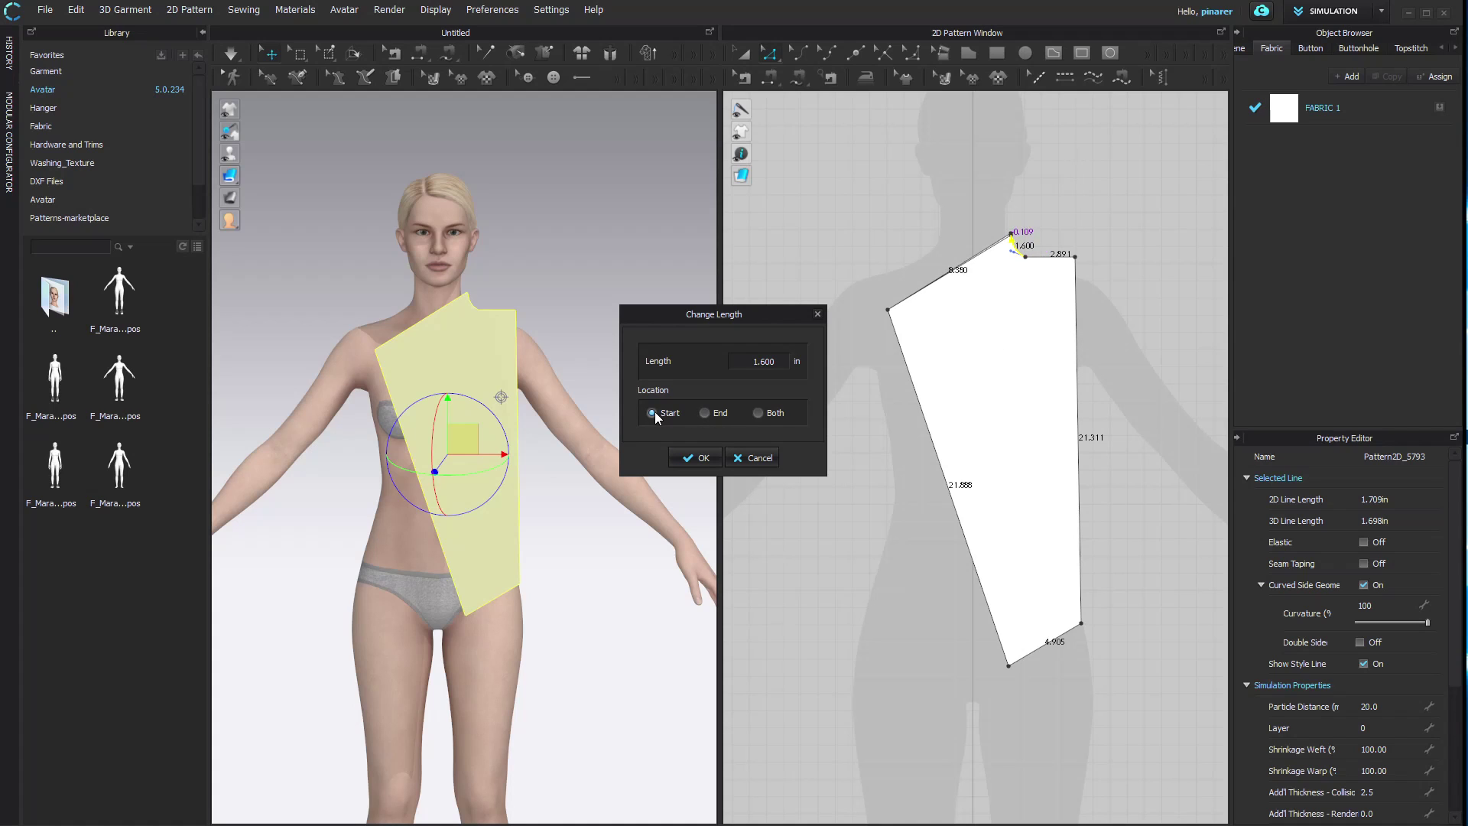
click(696, 458)
- Set the length of the front piece's horizontal shoulder line to 2.8 in, adjusted at the end
right_click(1042, 258)
click(1083, 322)
text(2.8)
click(704, 413)
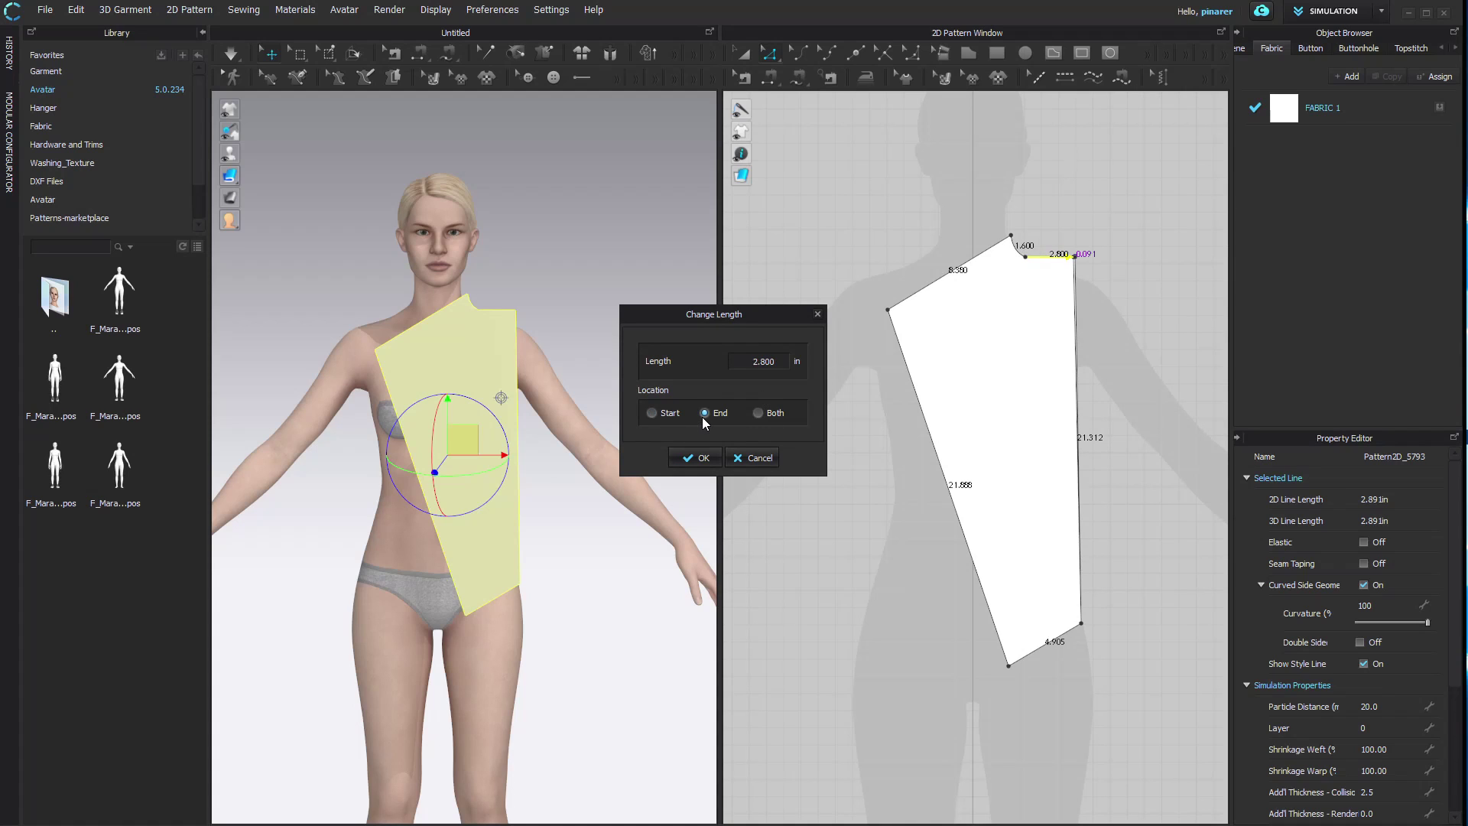
click(696, 458)
- Set the length of the front piece's long side edge to 22 in, extending it at the end
click(1079, 511)
right_click(1079, 514)
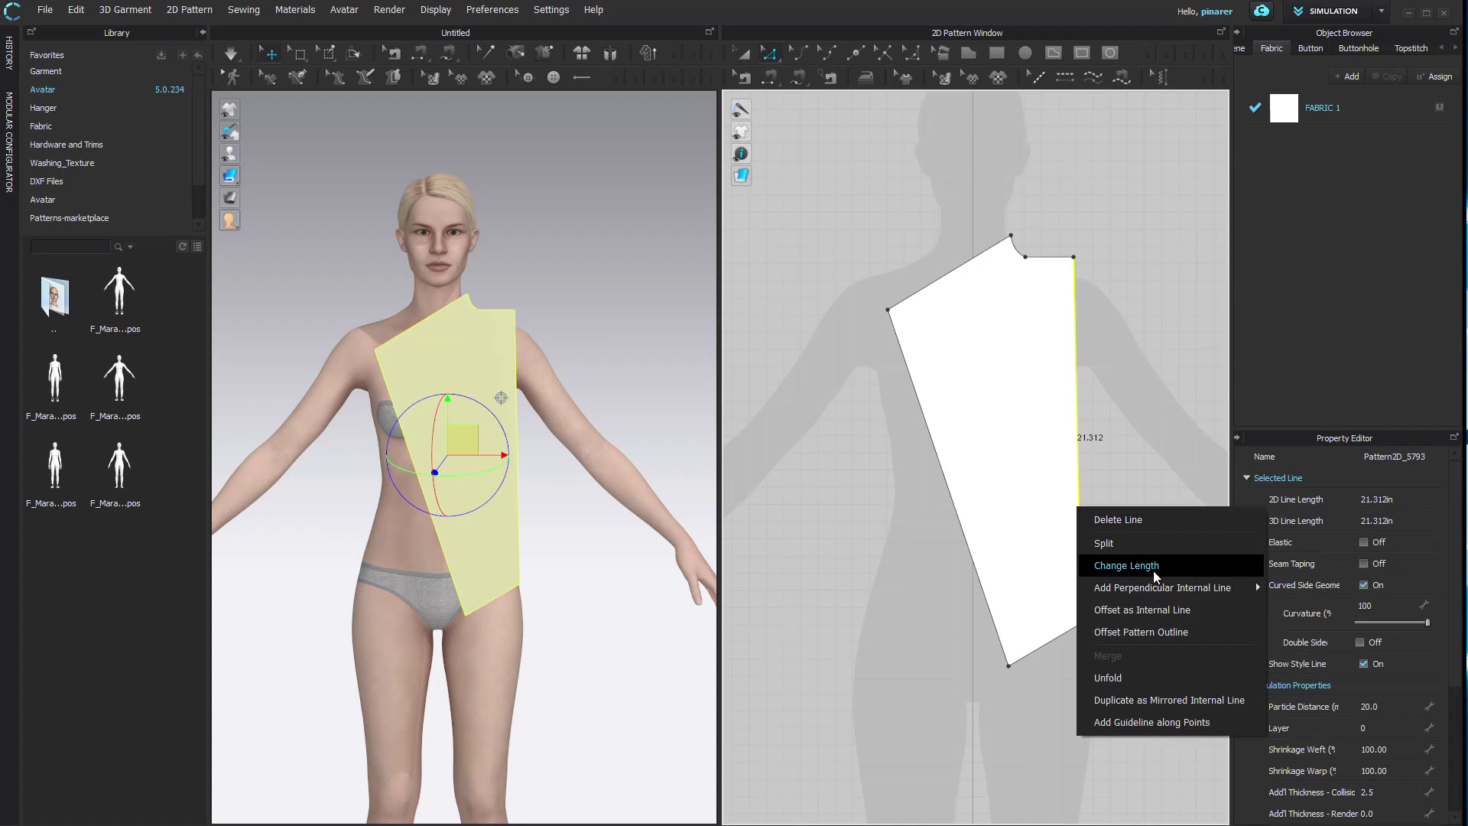
click(1154, 570)
text(22)
click(704, 413)
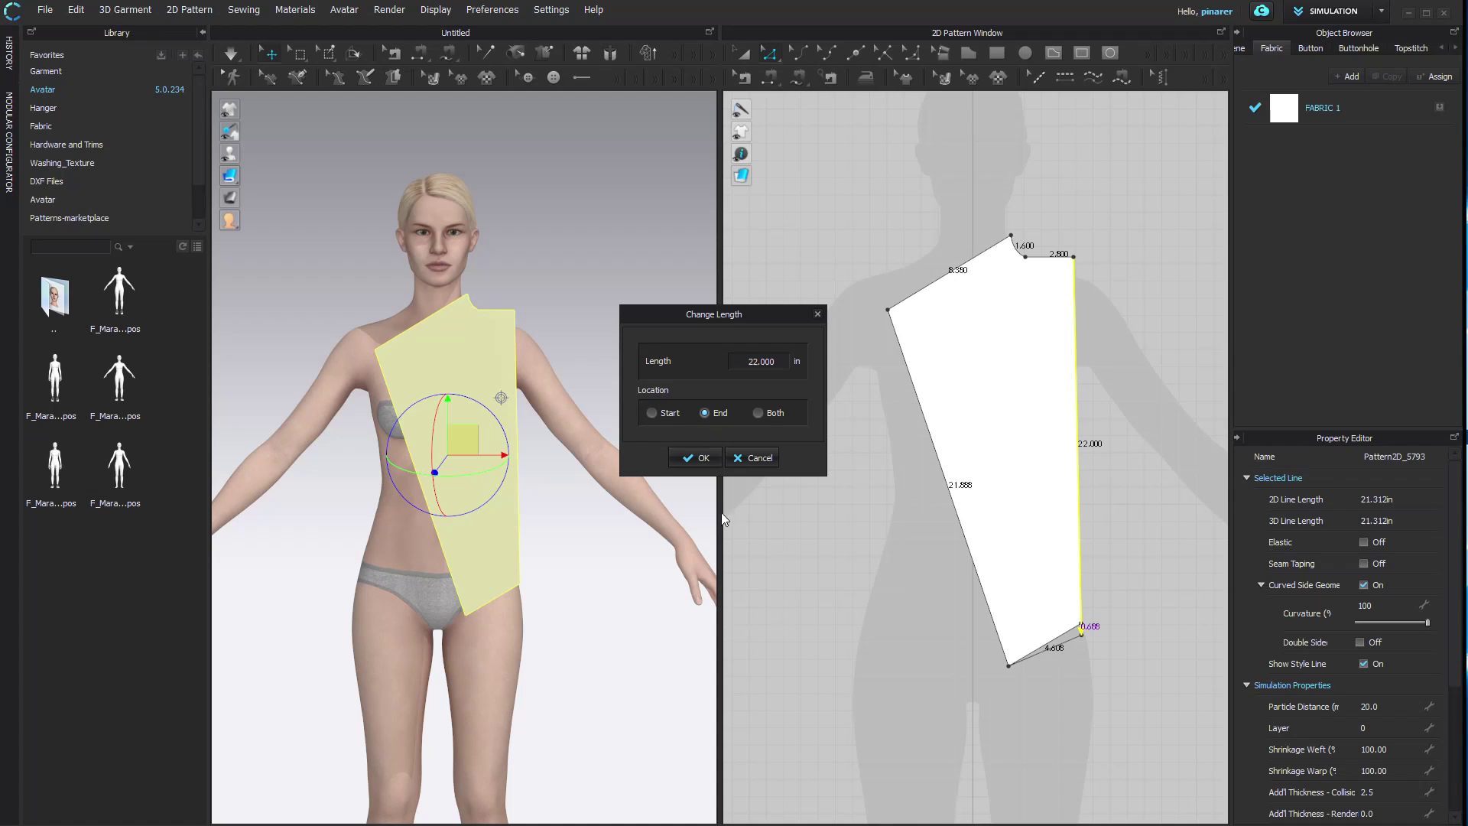
click(696, 457)
key(Escape)
- Set the length of the front piece's hem line to 4 in, adjusted at the end
right_click(1063, 646)
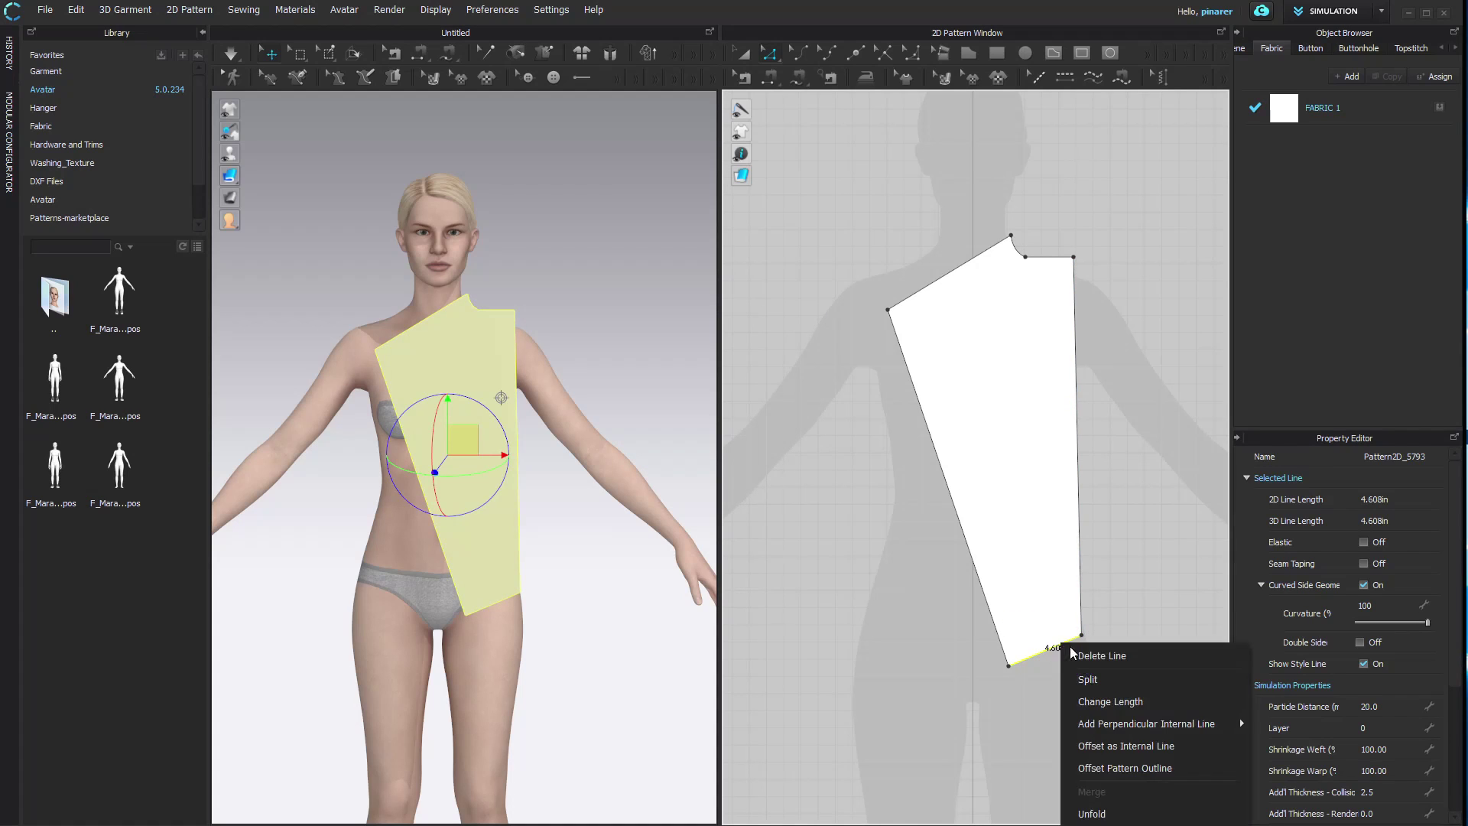
click(1107, 701)
text(4)
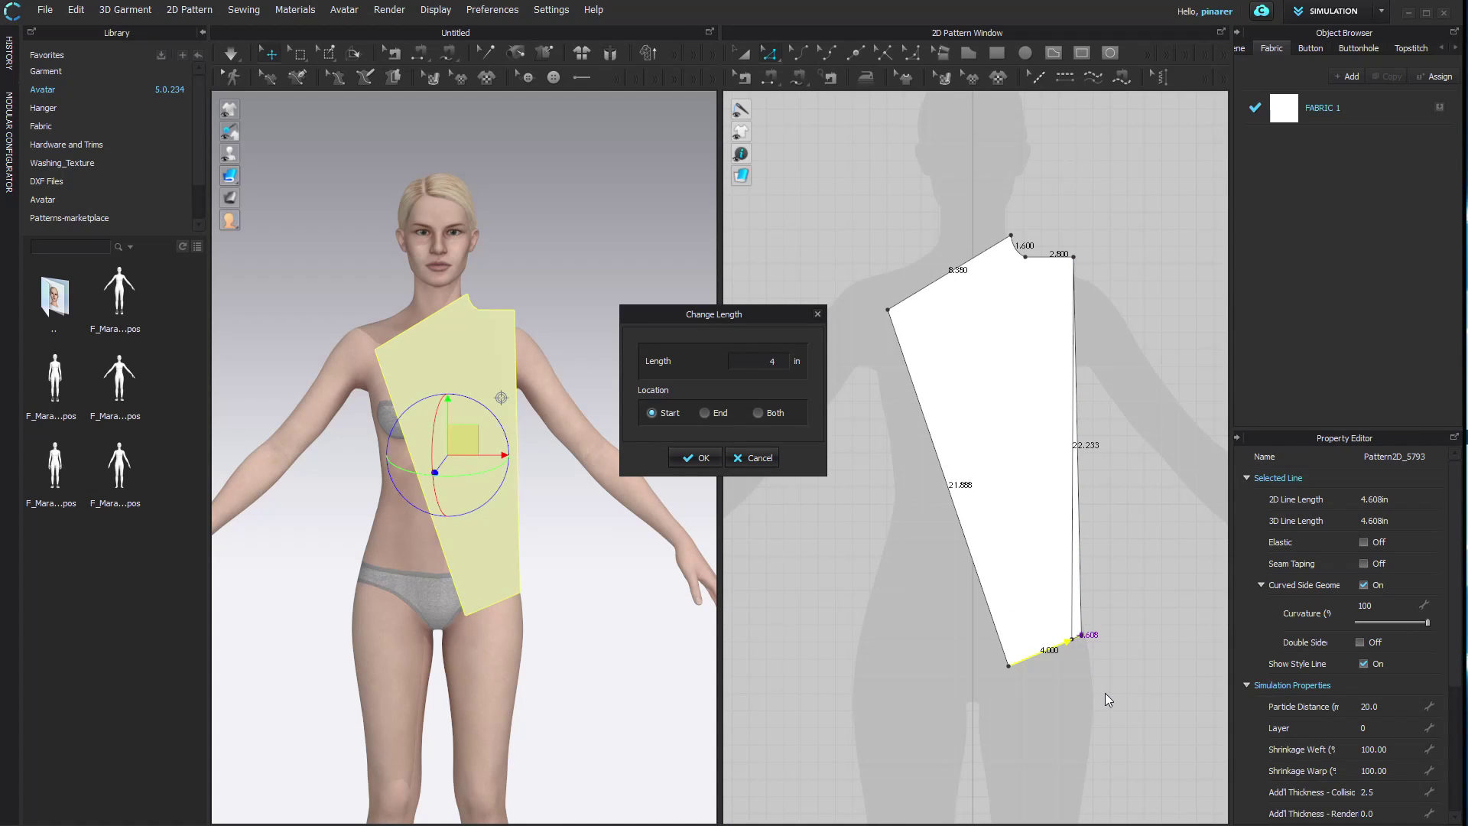
click(705, 413)
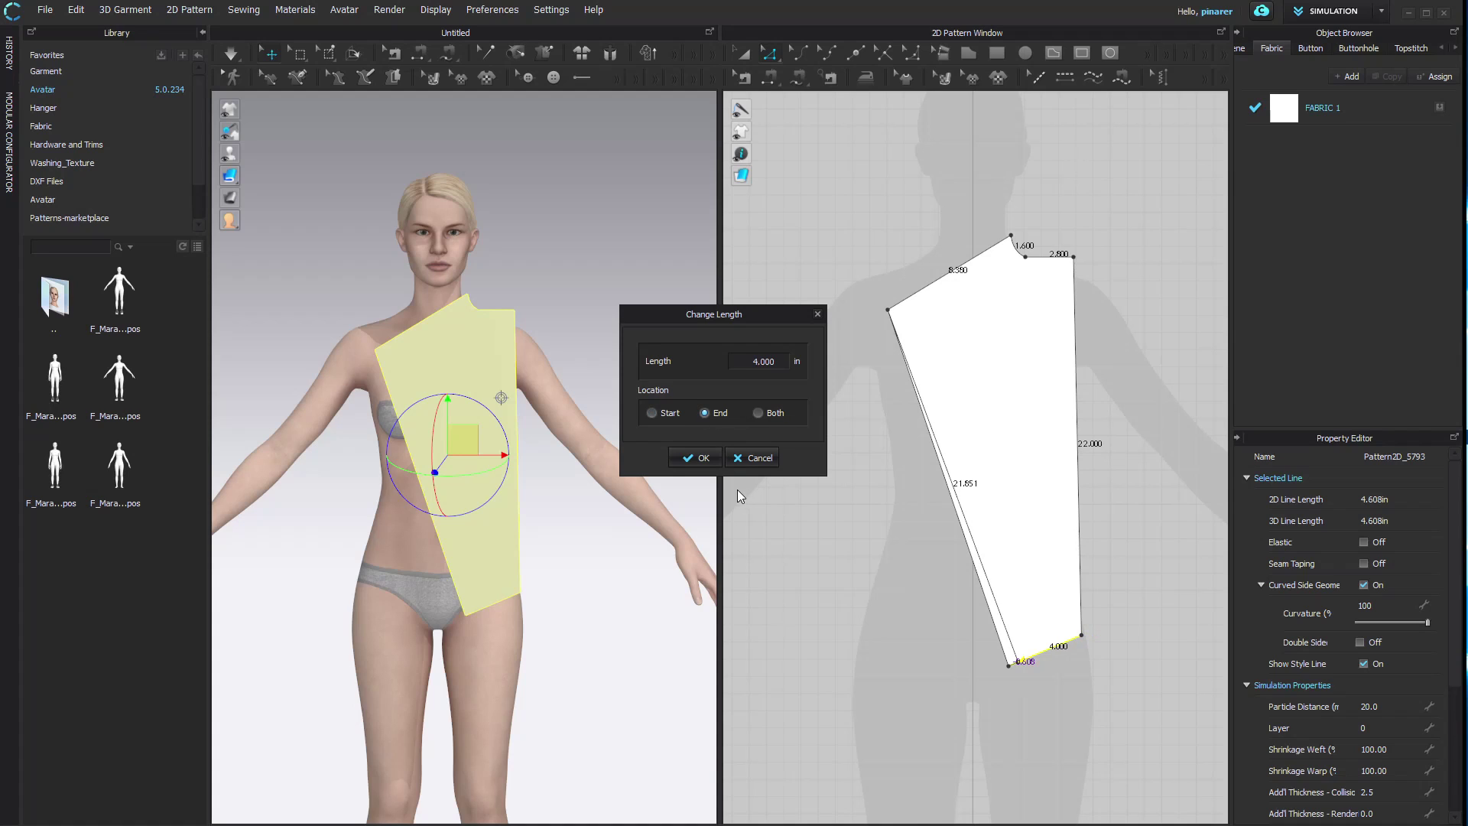
click(698, 458)
key(Escape)
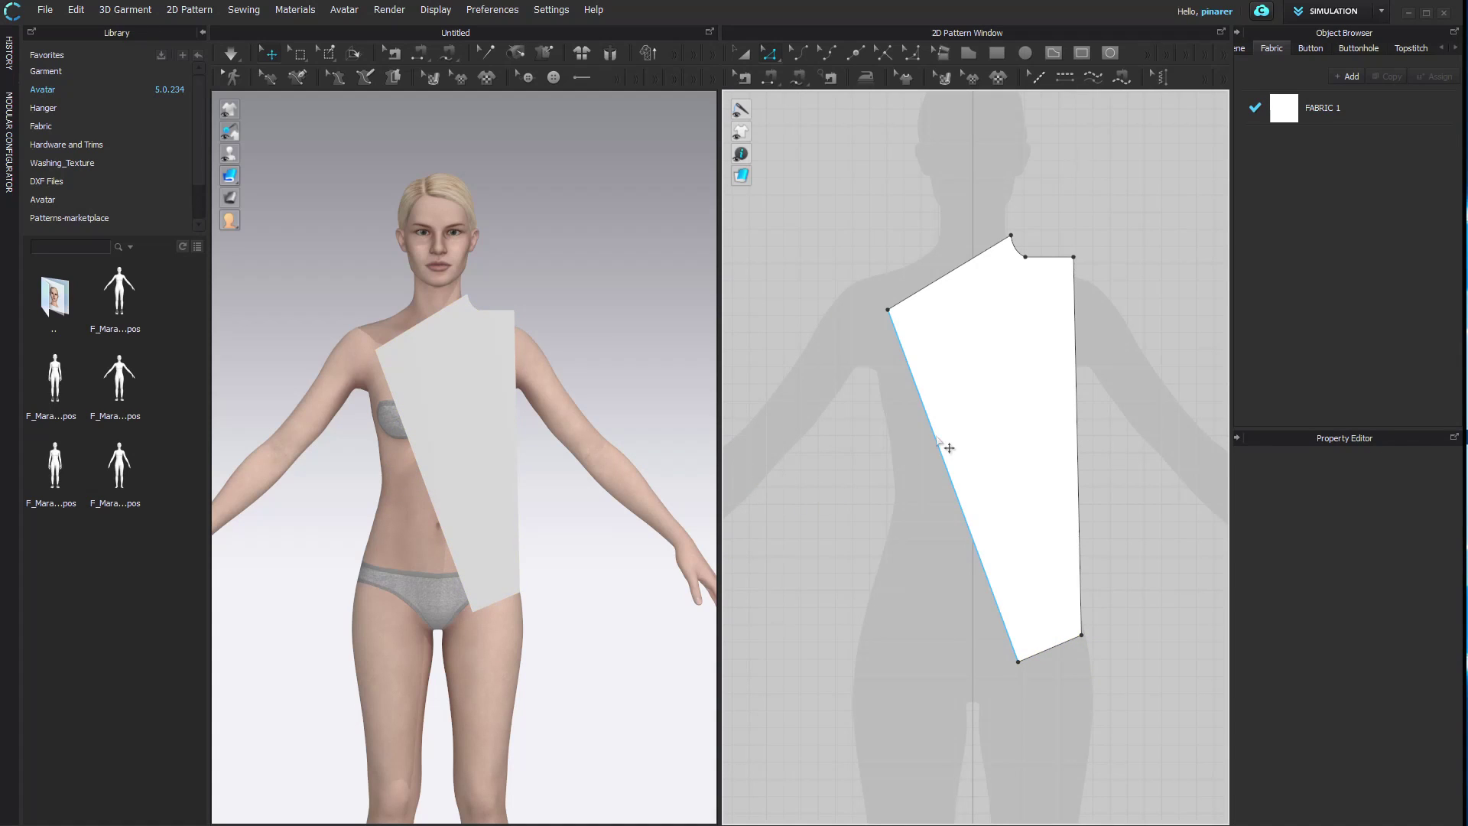
- Set the length of the front piece's long slanted edge to 21 in, shortening it at its upper end
right_click(941, 438)
click(981, 494)
text(21)
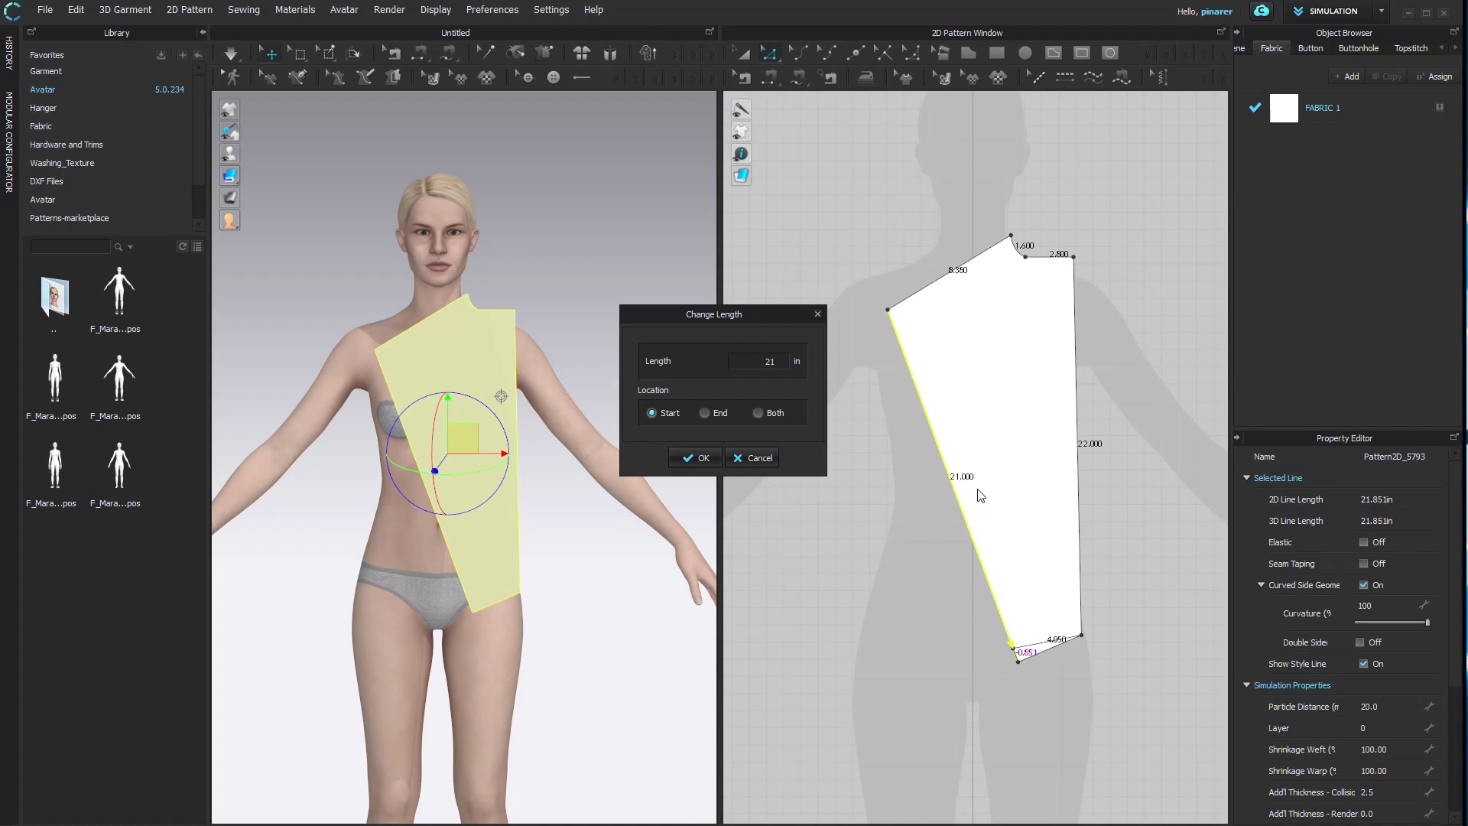
click(698, 458)
key(Escape)
- Move the front piece off the avatar silhouette to free the body centre for another pattern
click(950, 304)
click(1125, 354)
scroll(1086, 363, down, 2)
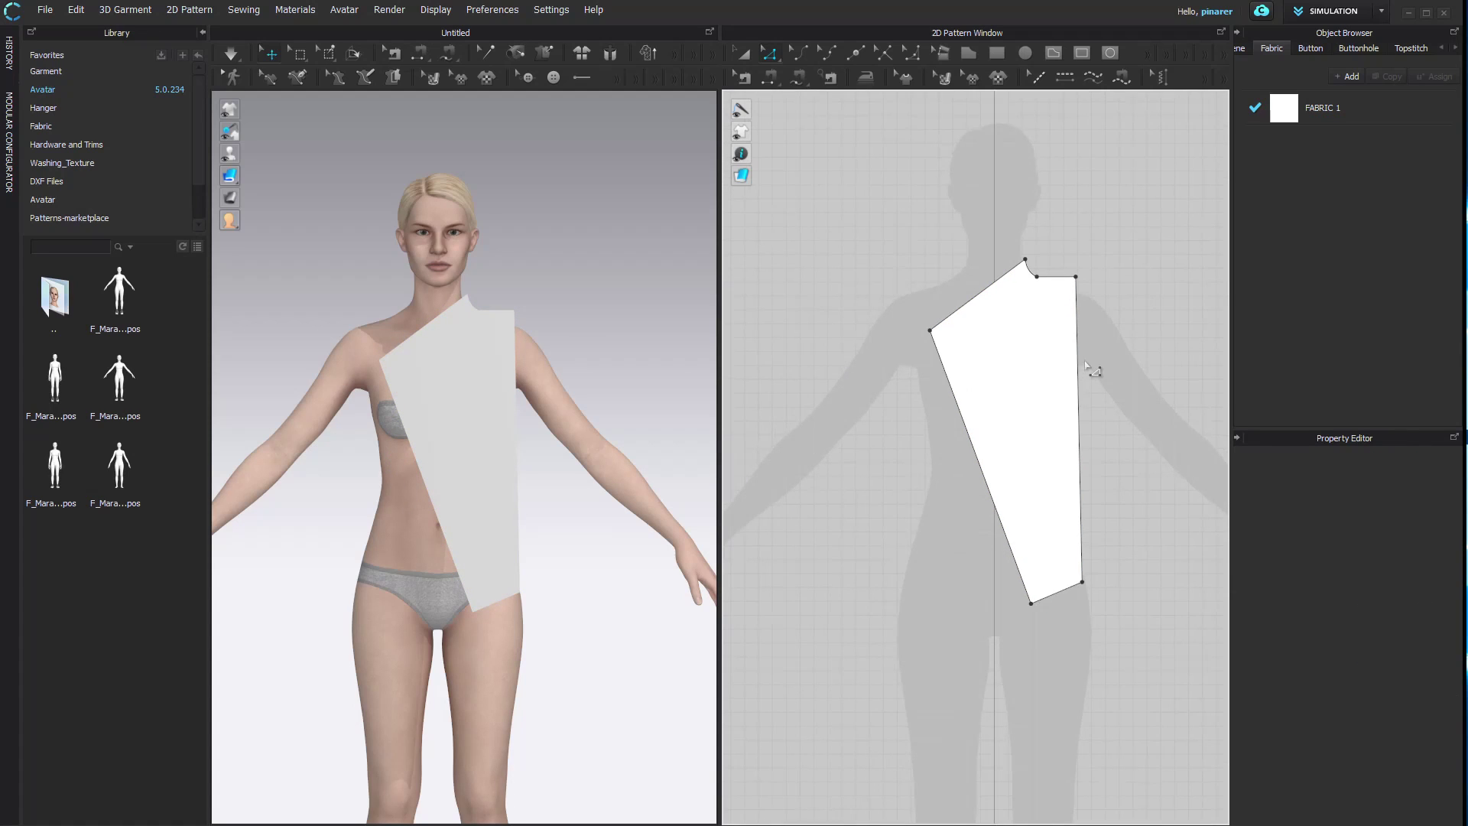
middle_drag(1078, 375, 1033, 365)
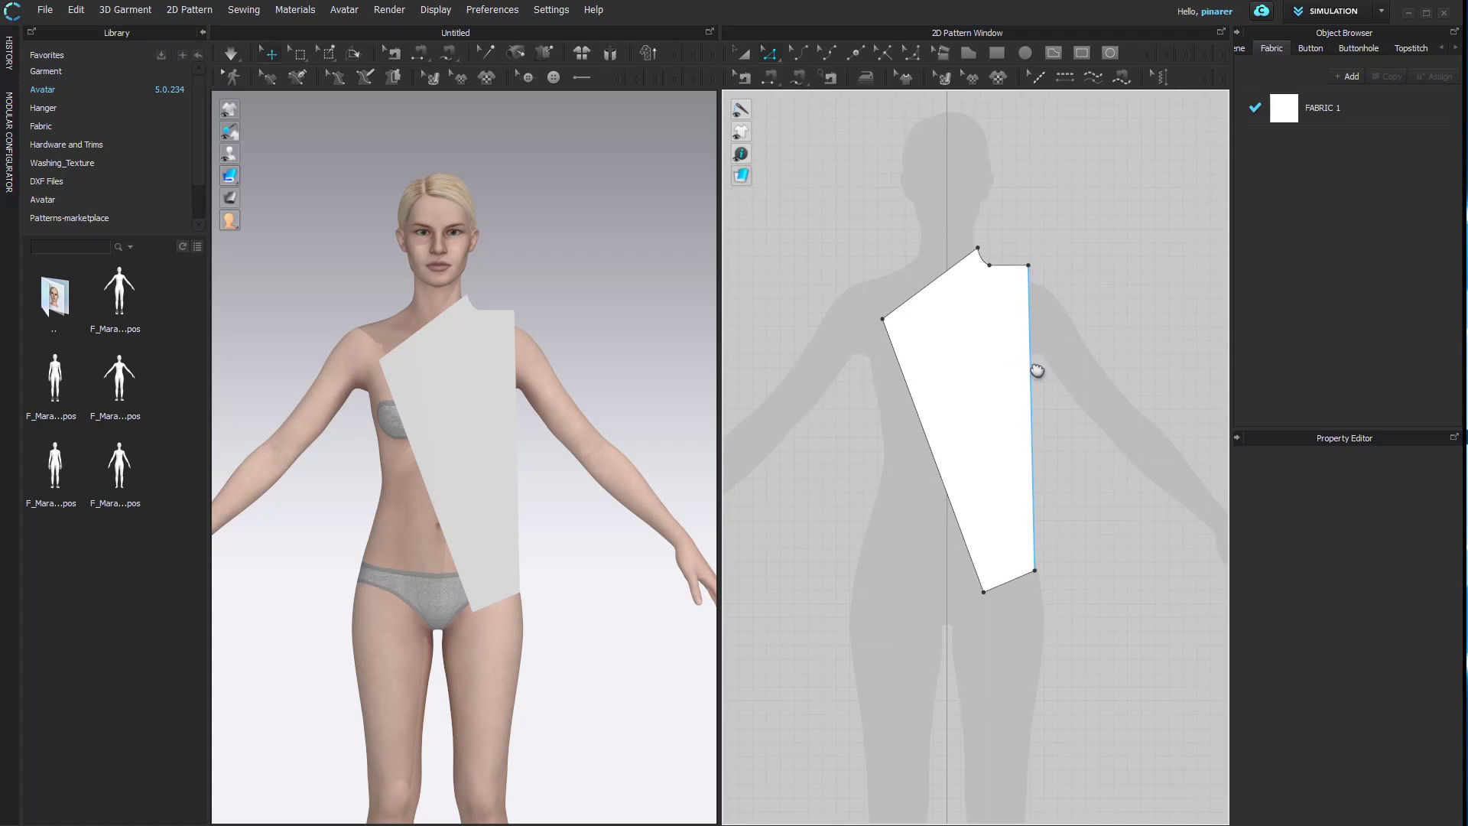
scroll(1021, 369, down, 1)
drag(997, 371, 1125, 353)
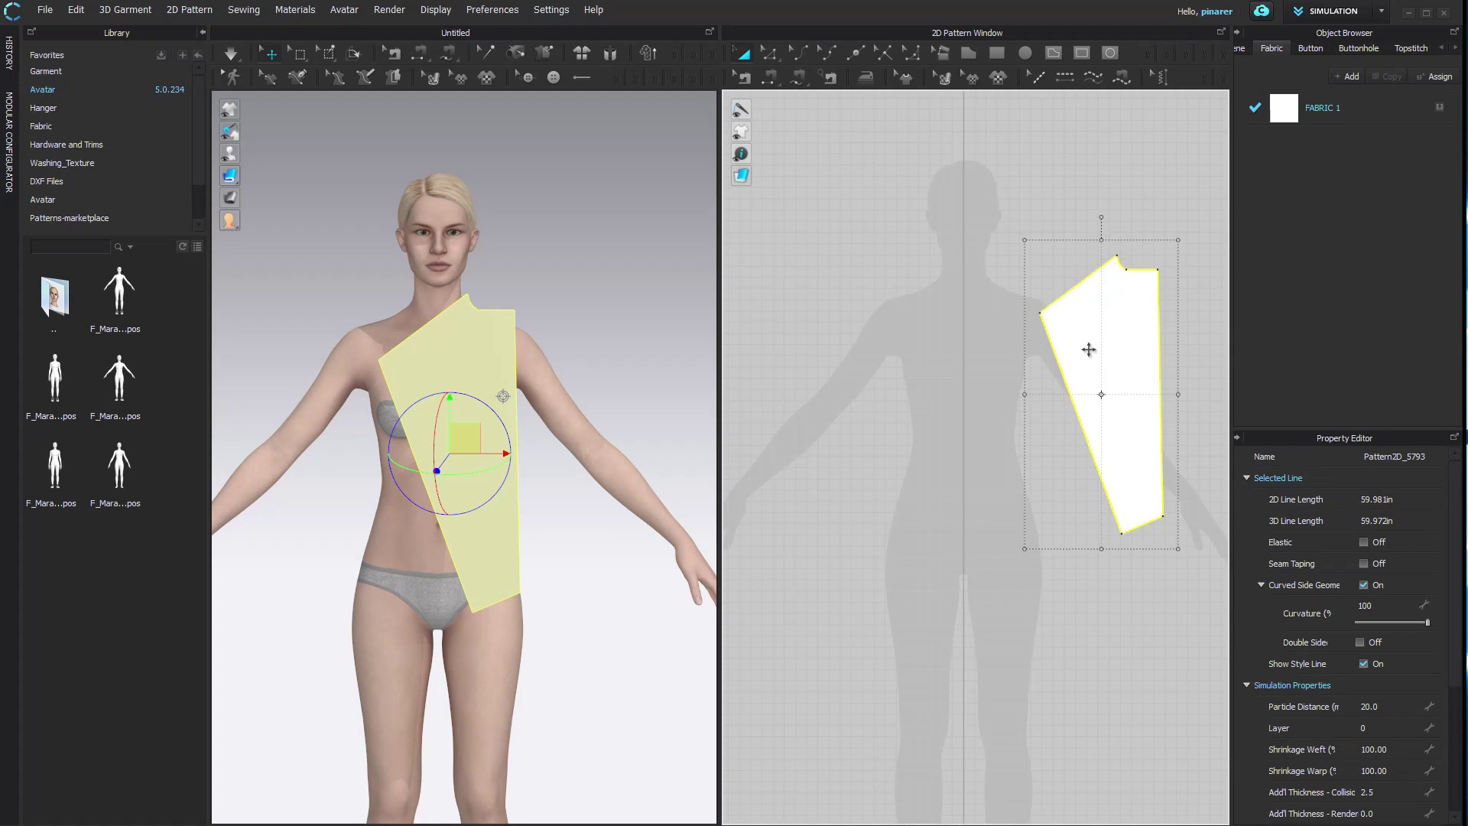
scroll(1005, 370, up, 1)
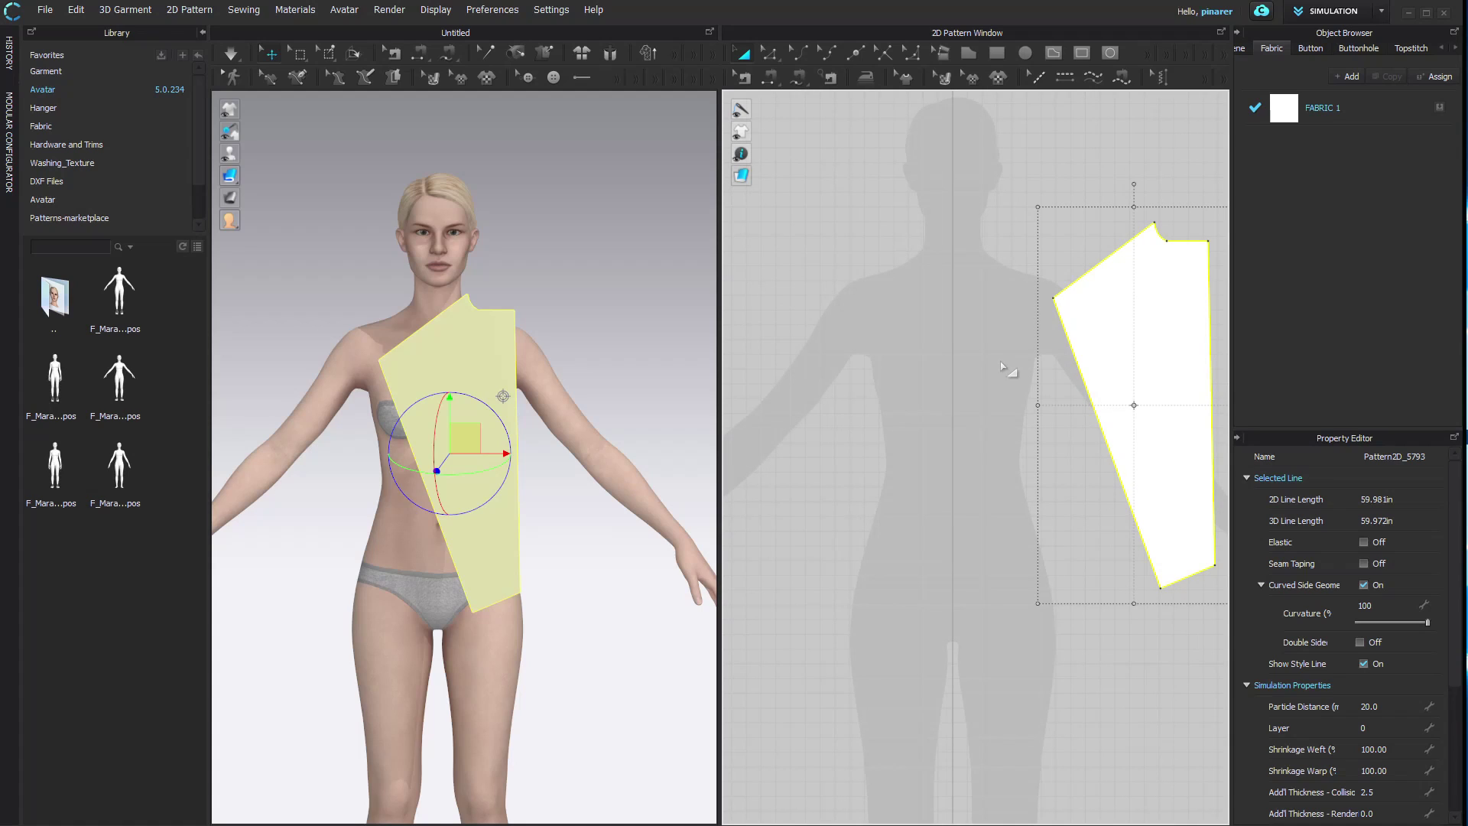
- Draw a half-back polygon along the silhouette's centre line, about 6.8 in wide and 21.6 in long, with a curved neck section
key(h)
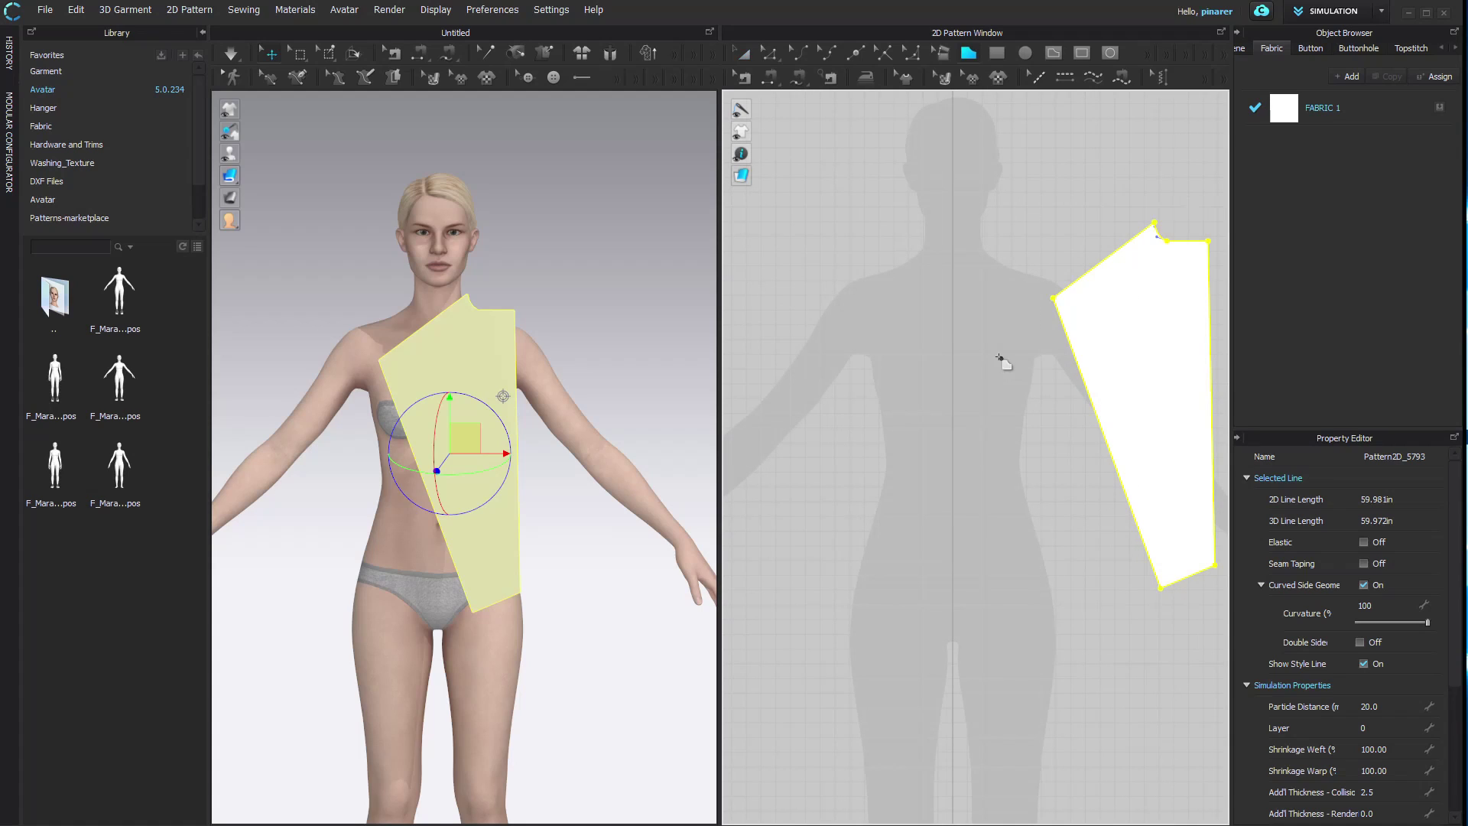
click(954, 242)
click(853, 262)
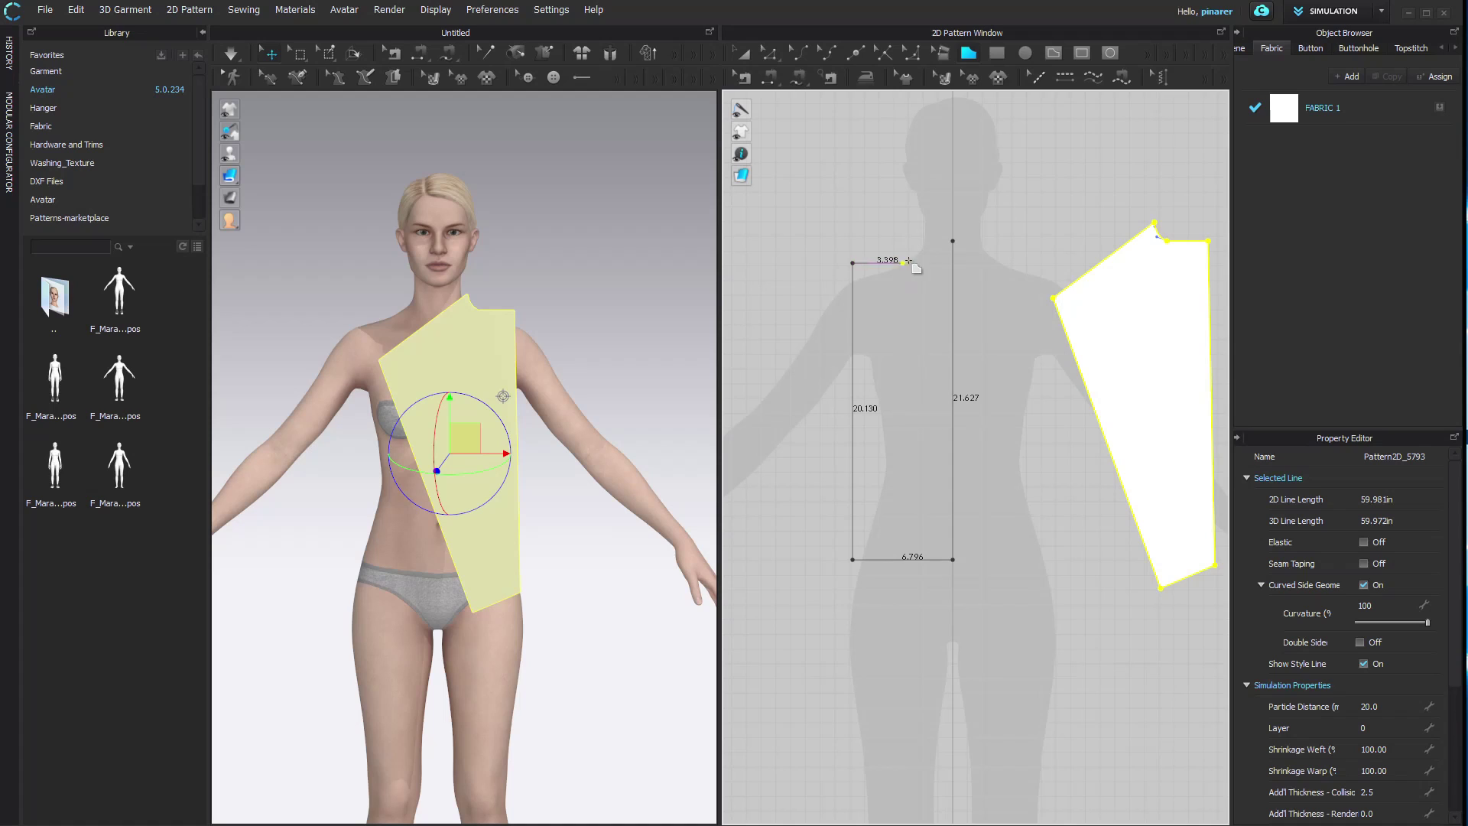
drag(924, 242, 925, 223)
click(953, 241)
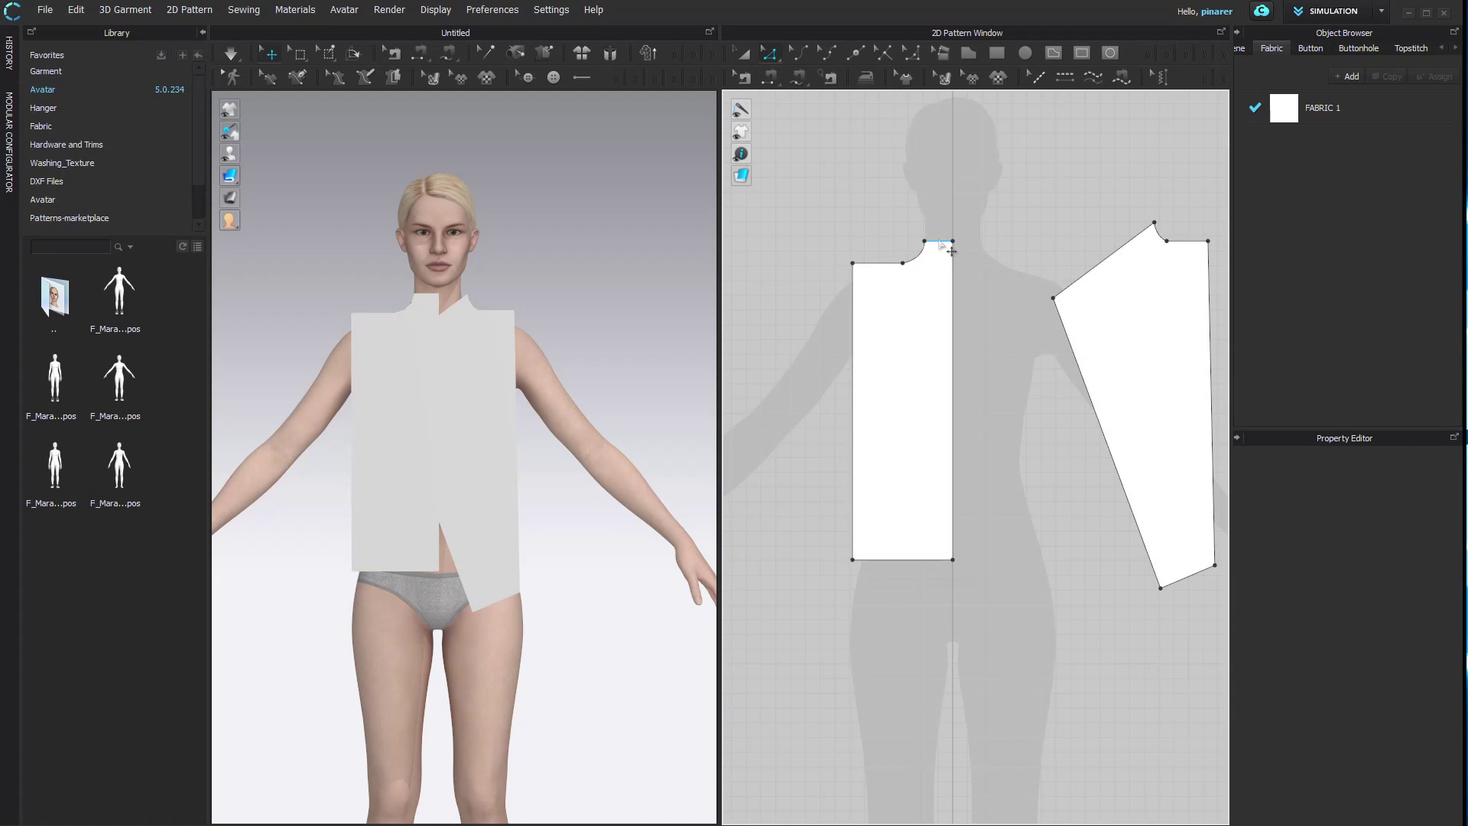
- Set the length of the back piece's top neck edge to 3 in, adjusted at the start
right_click(946, 243)
click(991, 297)
text(3)
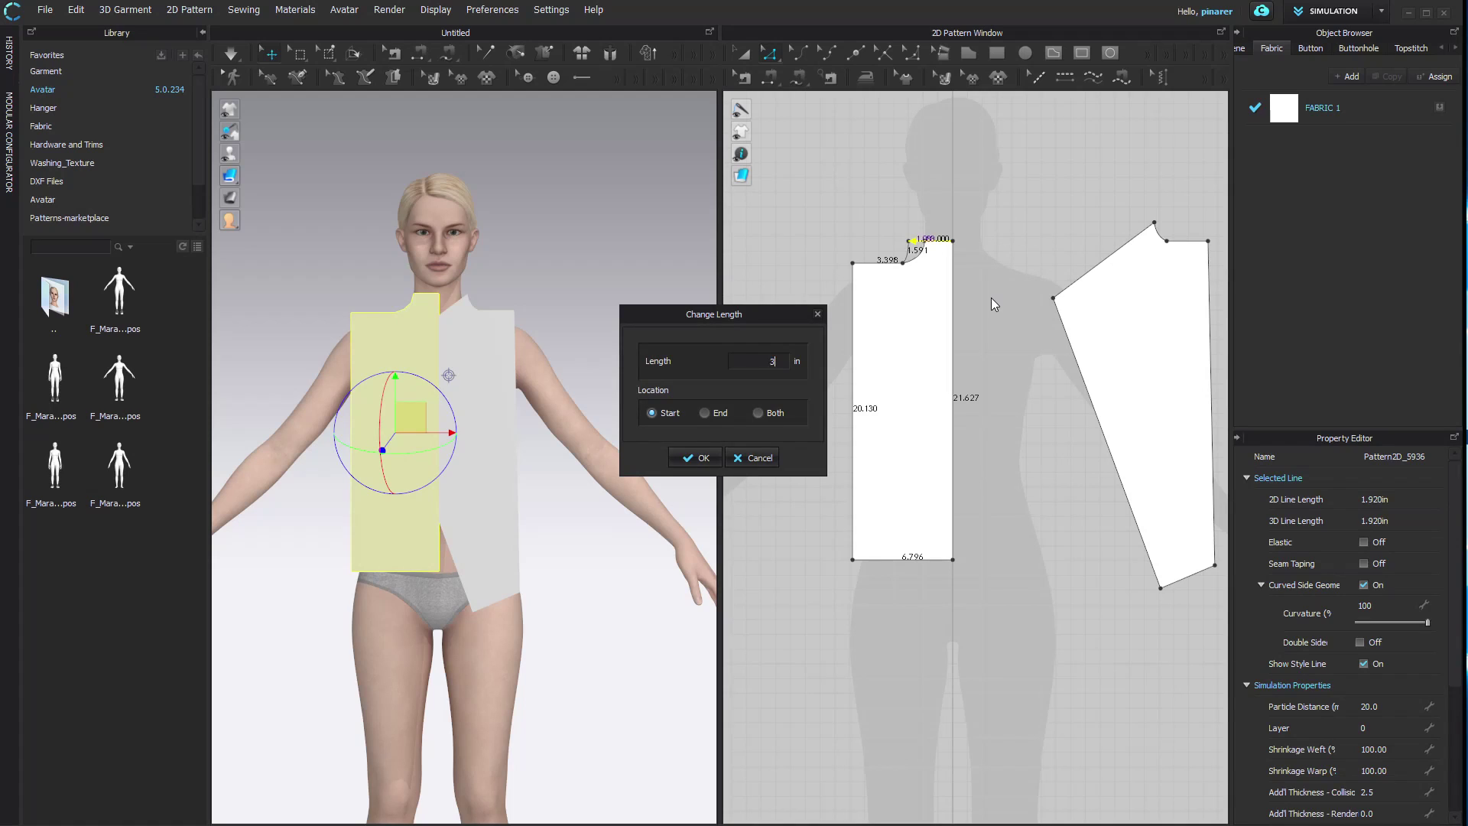
click(685, 464)
click(987, 411)
- Set the length of the back piece's neck curve to 1.6 in, adjusted at the start
right_click(908, 256)
click(951, 285)
click(910, 259)
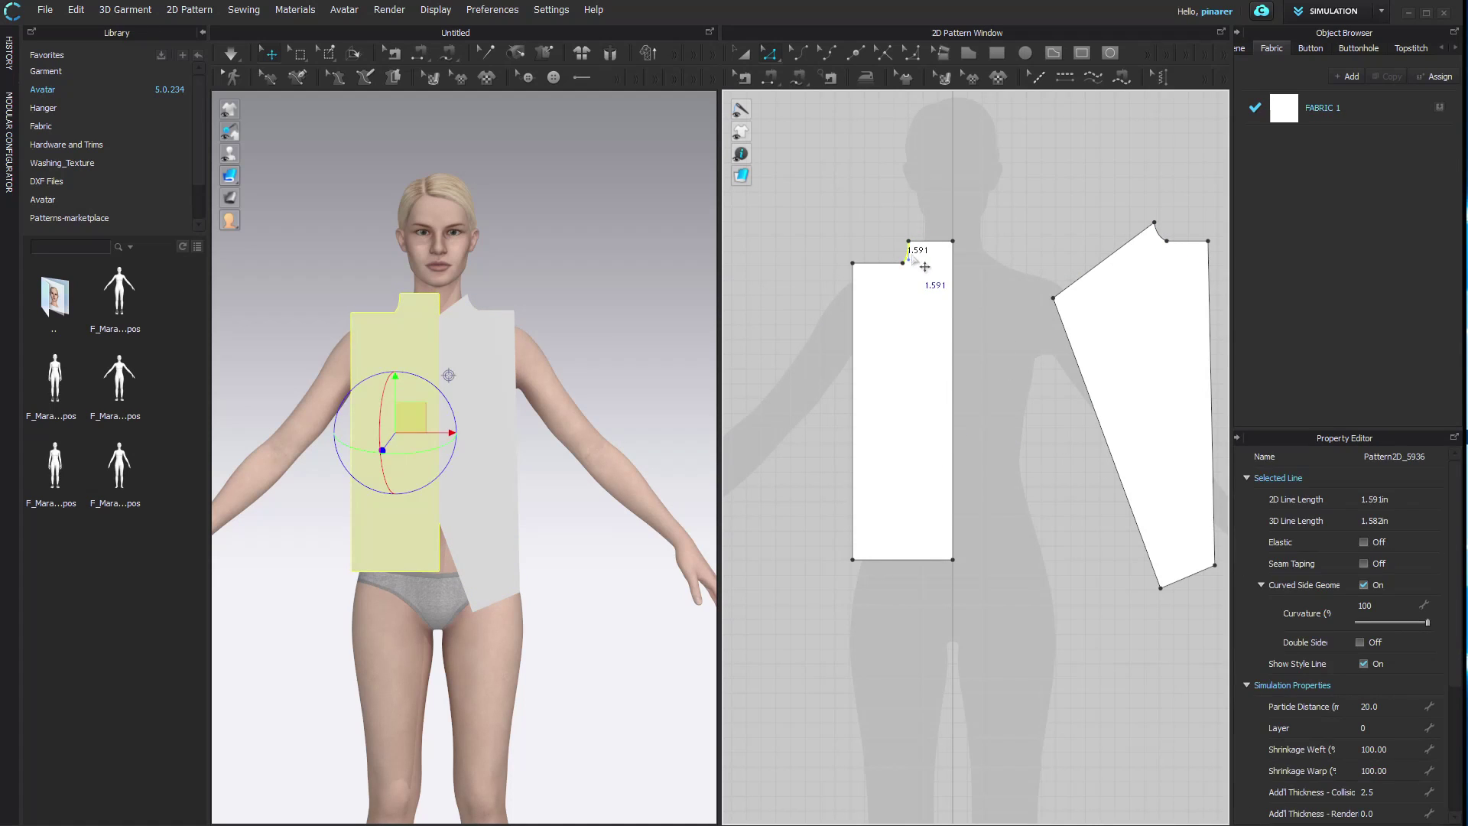
right_click(910, 258)
click(982, 336)
text(1.6)
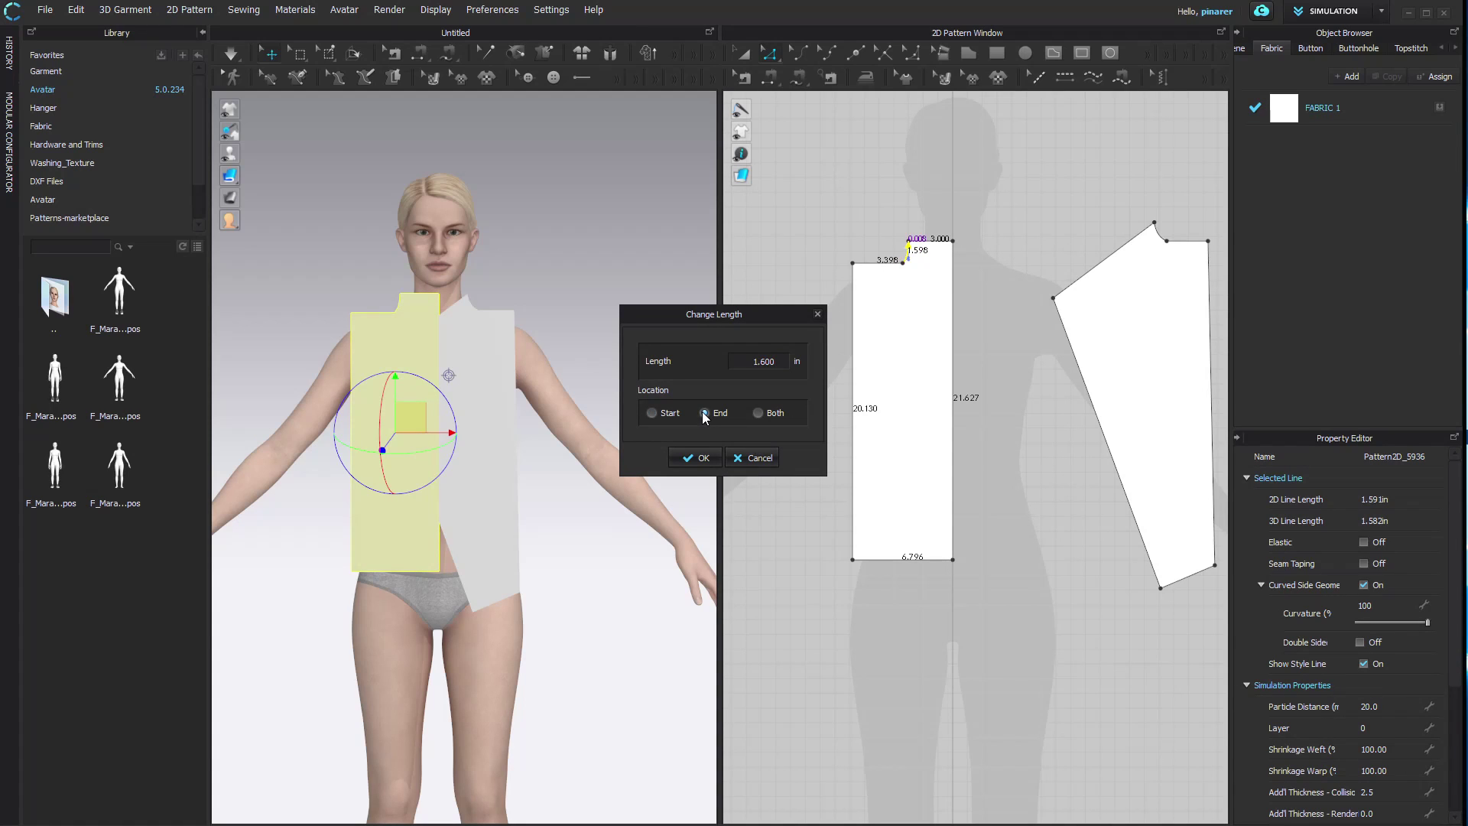
click(650, 413)
click(698, 459)
click(1023, 416)
- Set the length of the back piece's shoulder line to 2.8 in, adjusted at the start
click(908, 256)
click(879, 275)
right_click(879, 264)
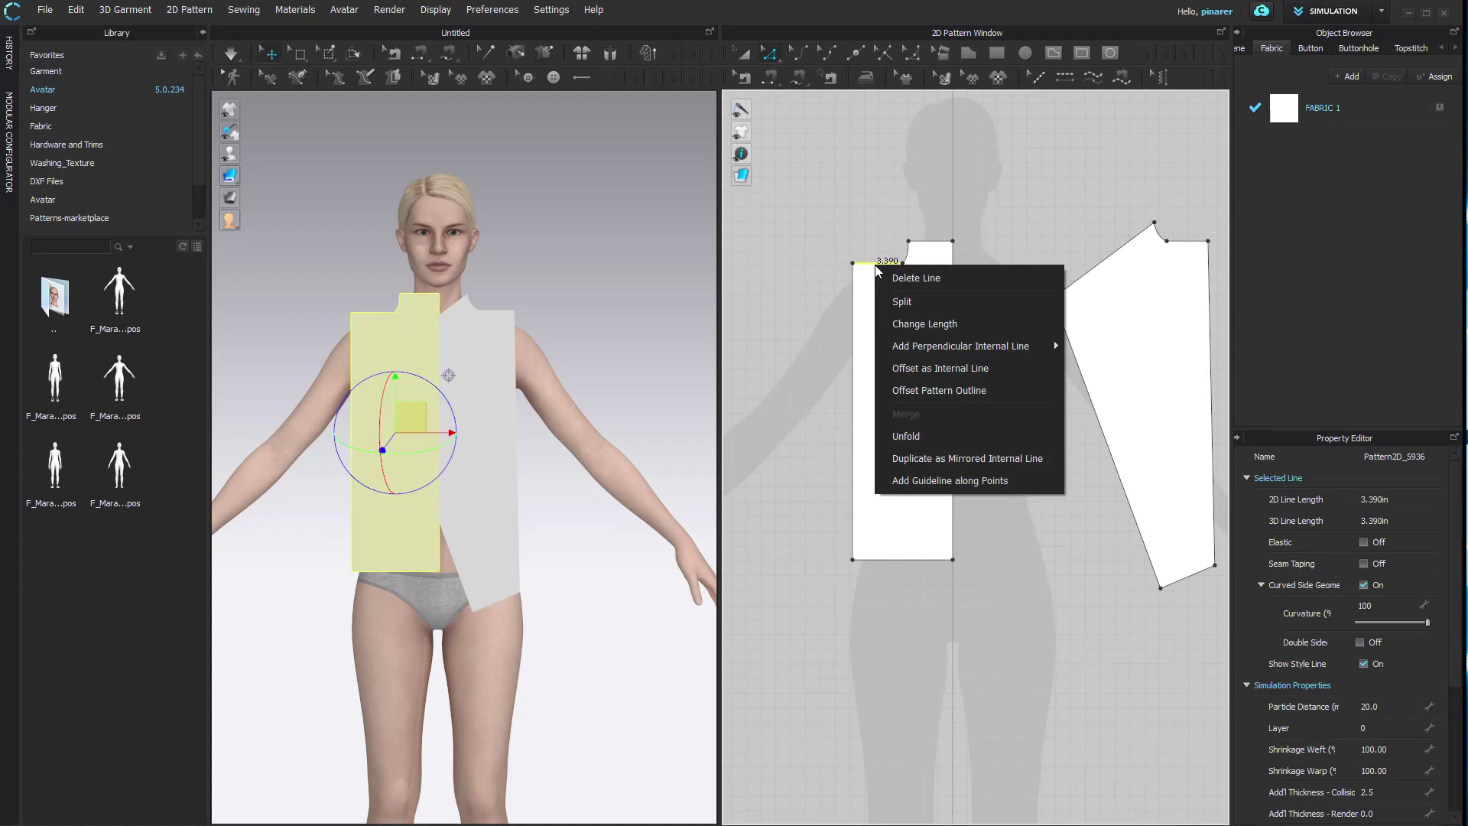
click(946, 327)
text(2.8)
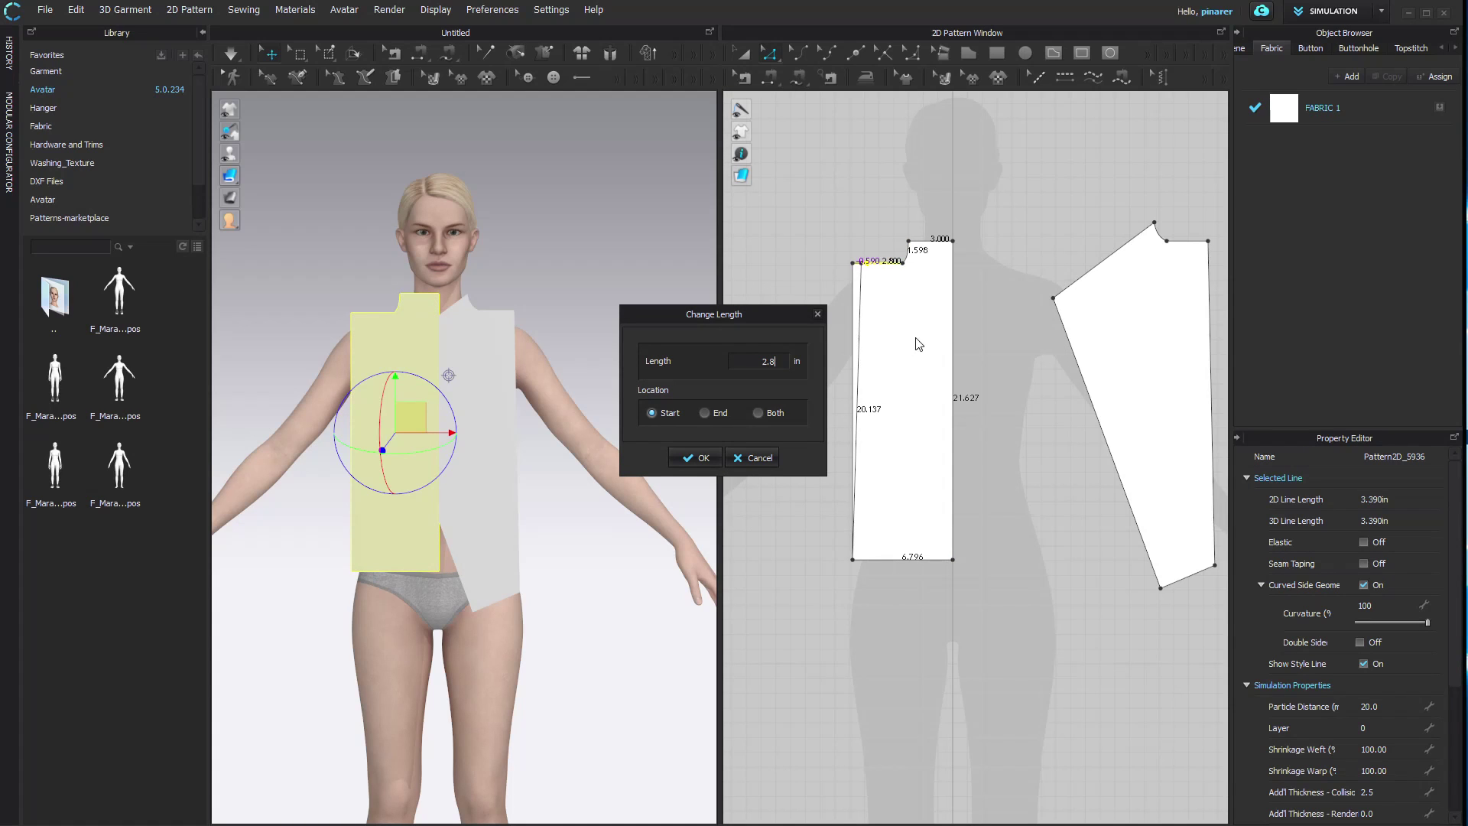
click(704, 413)
click(650, 413)
click(694, 457)
click(1017, 420)
- Shift the back piece's lower outer corner inward so it sits roughly beneath the outer shoulder point
click(883, 264)
click(1017, 260)
click(1186, 243)
click(1090, 253)
click(853, 561)
drag(855, 563, 864, 560)
click(926, 594)
click(867, 561)
- Set the back piece's outer side edge to 22 in and lower the centre hem corner level with it
right_click(863, 497)
click(908, 553)
text(22)
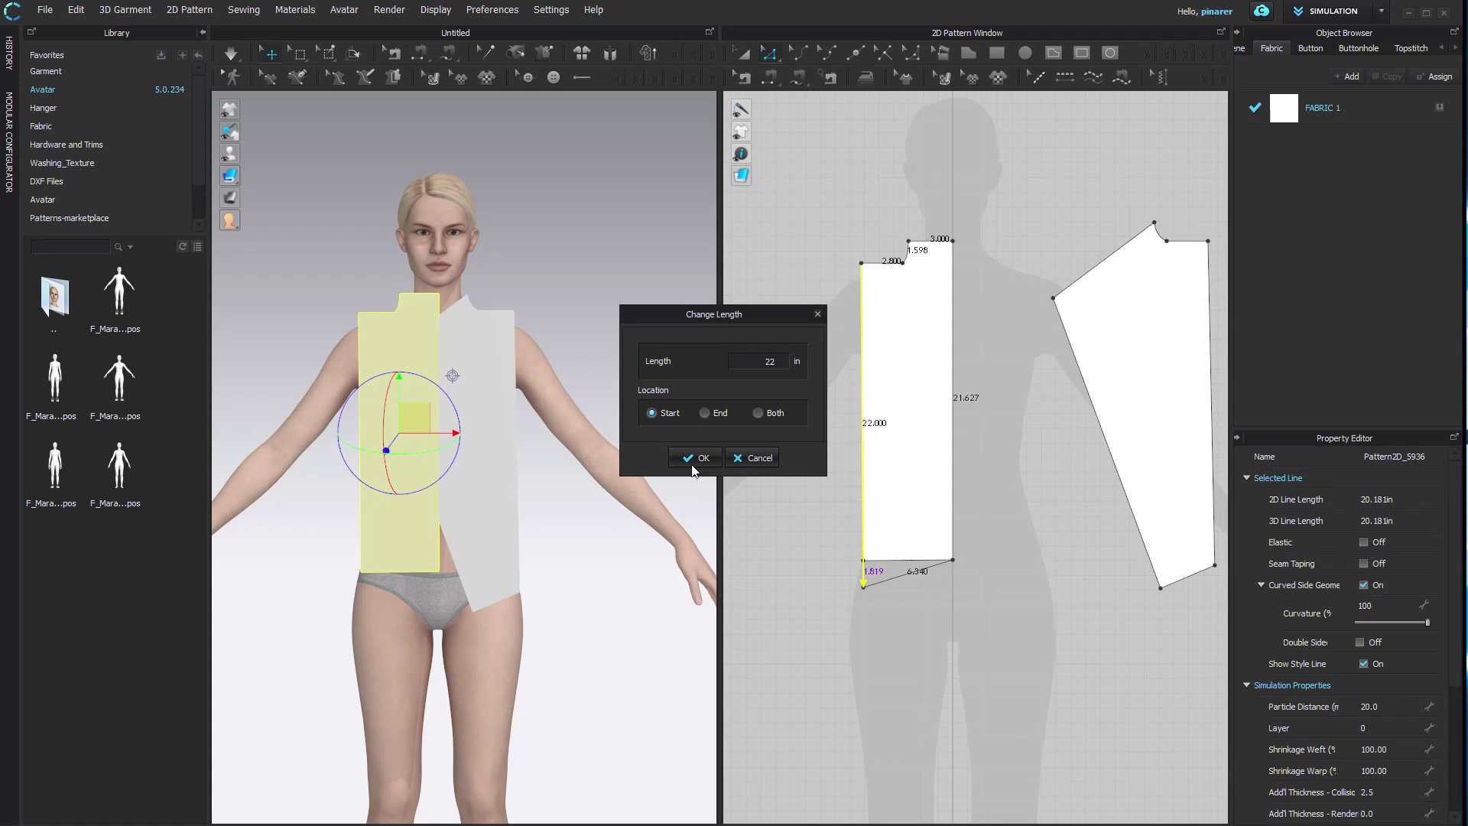
click(693, 459)
click(747, 508)
drag(953, 559, 953, 588)
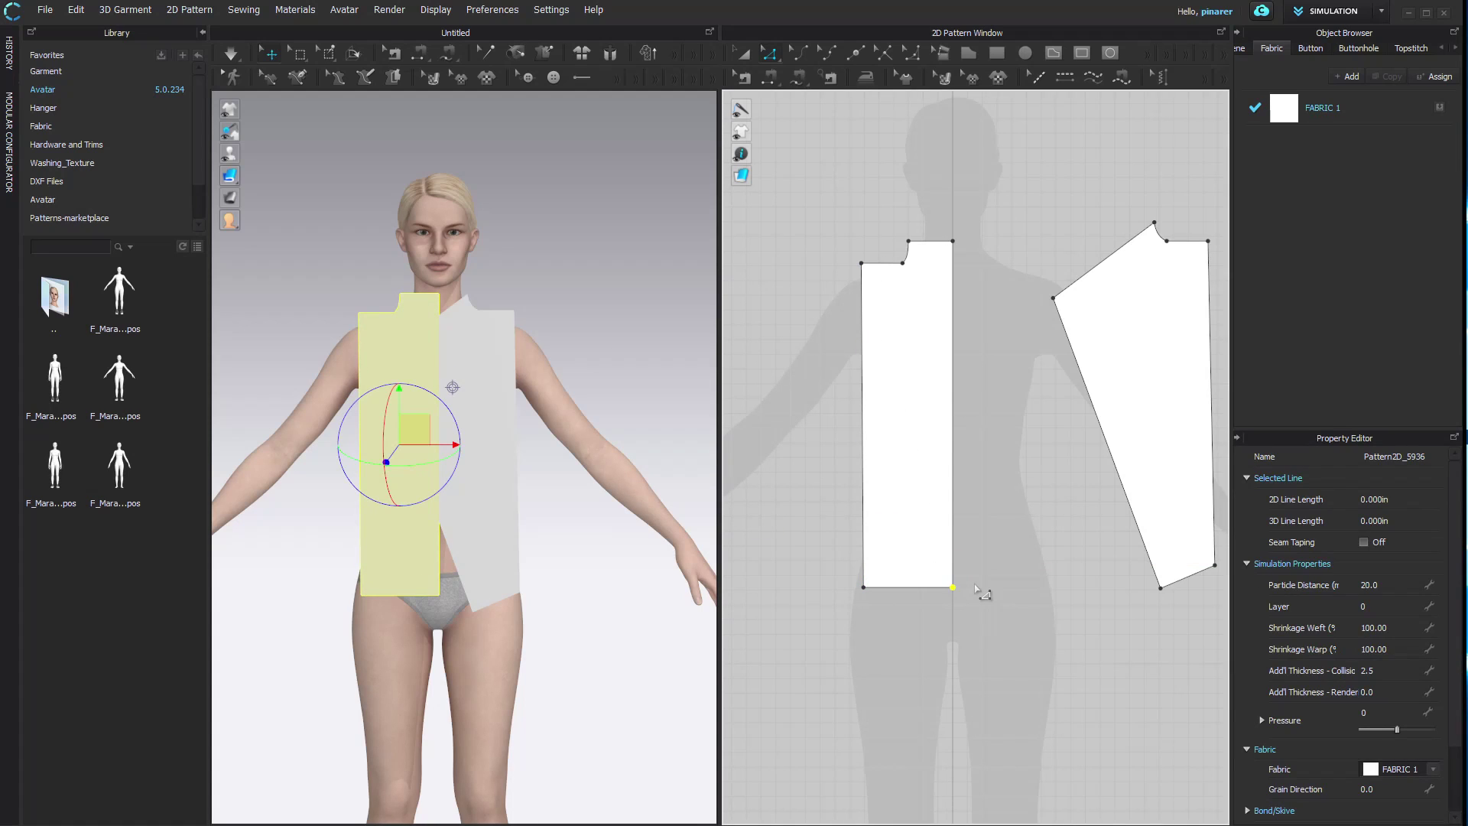
click(983, 593)
- Copy the half-back piece and place its mirrored copy directly beside the original across the centre line
scroll(983, 595, down, 5)
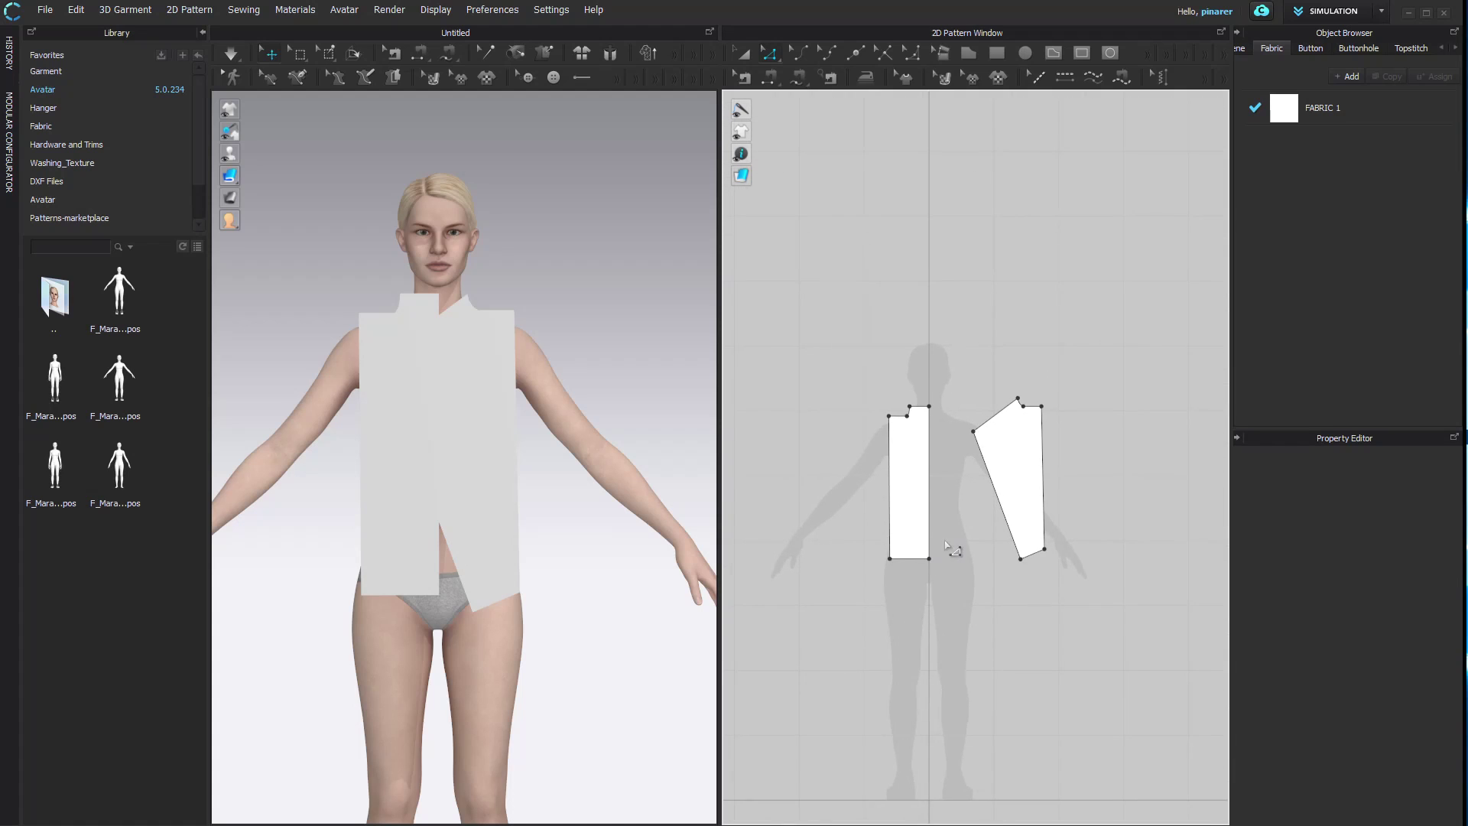
scroll(949, 544, up, 2)
middle_drag(948, 545, 969, 502)
click(899, 435)
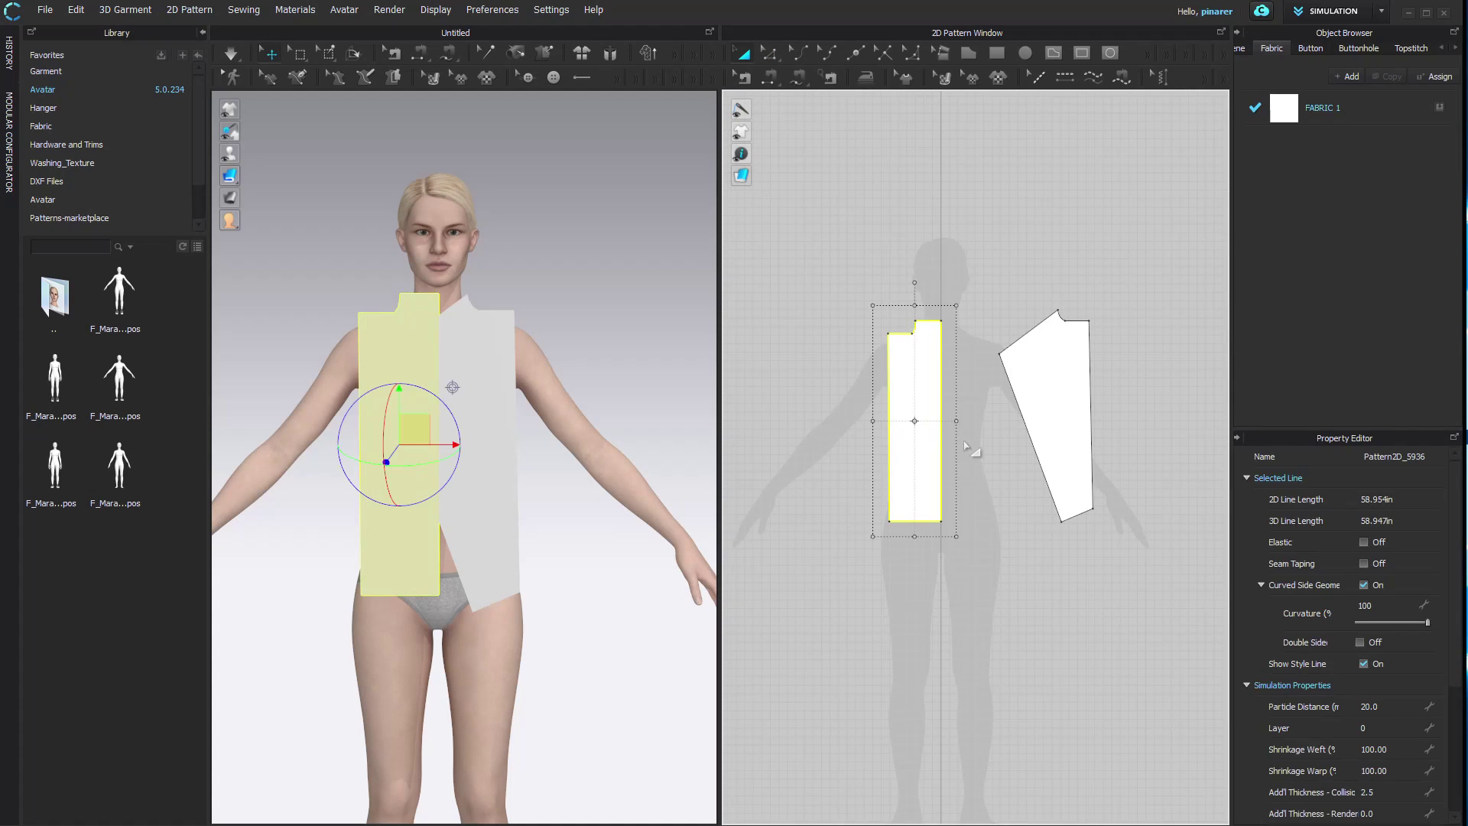
right_click(917, 433)
click(916, 360)
right_click(909, 375)
click(994, 79)
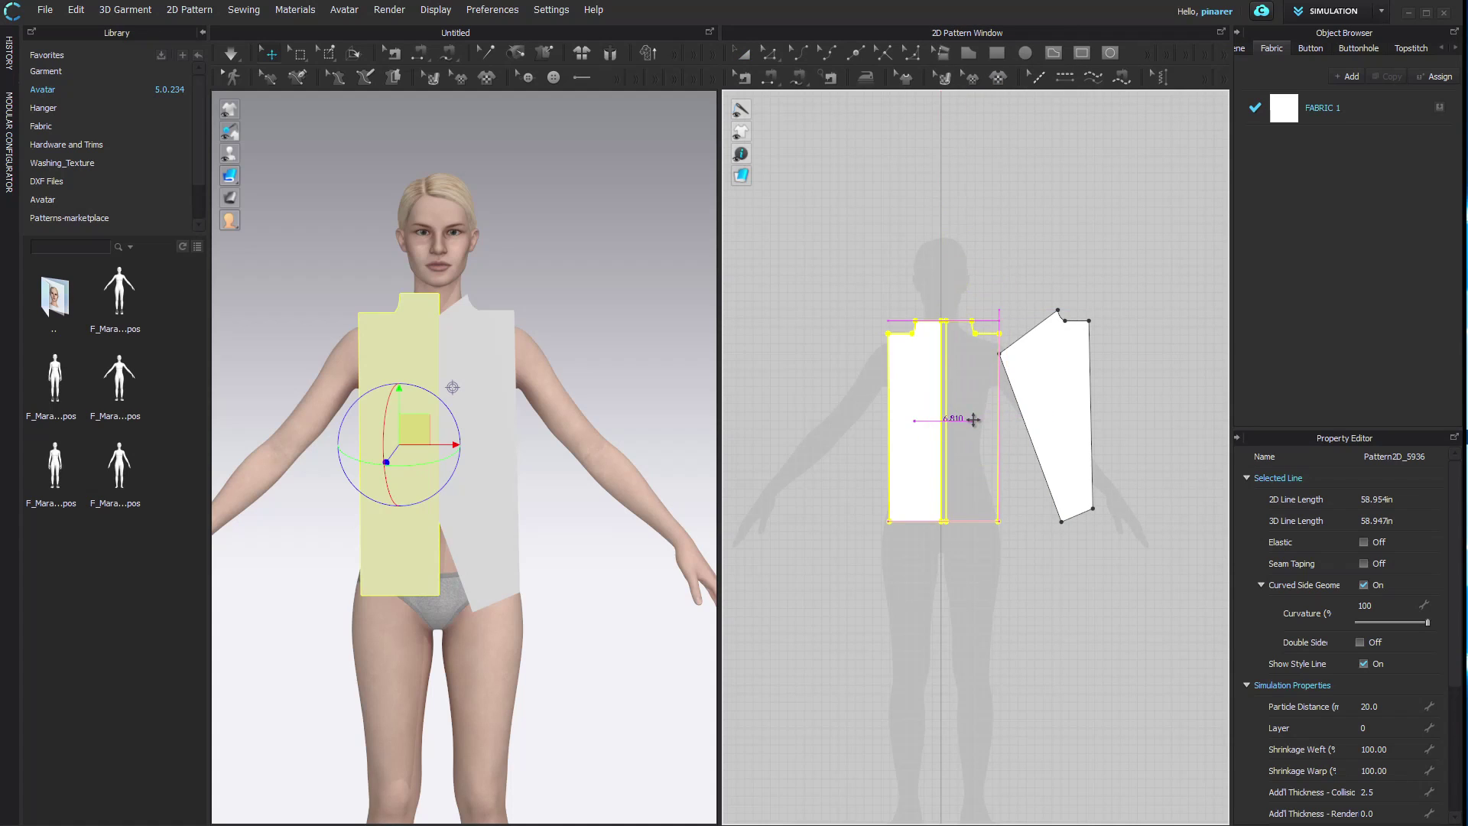
click(972, 419)
click(1032, 505)
- Move both back pieces together off the silhouette and bring the front piece back over the torso
click(918, 456)
shift+click(978, 459)
drag(978, 458, 1203, 465)
drag(1069, 420, 975, 417)
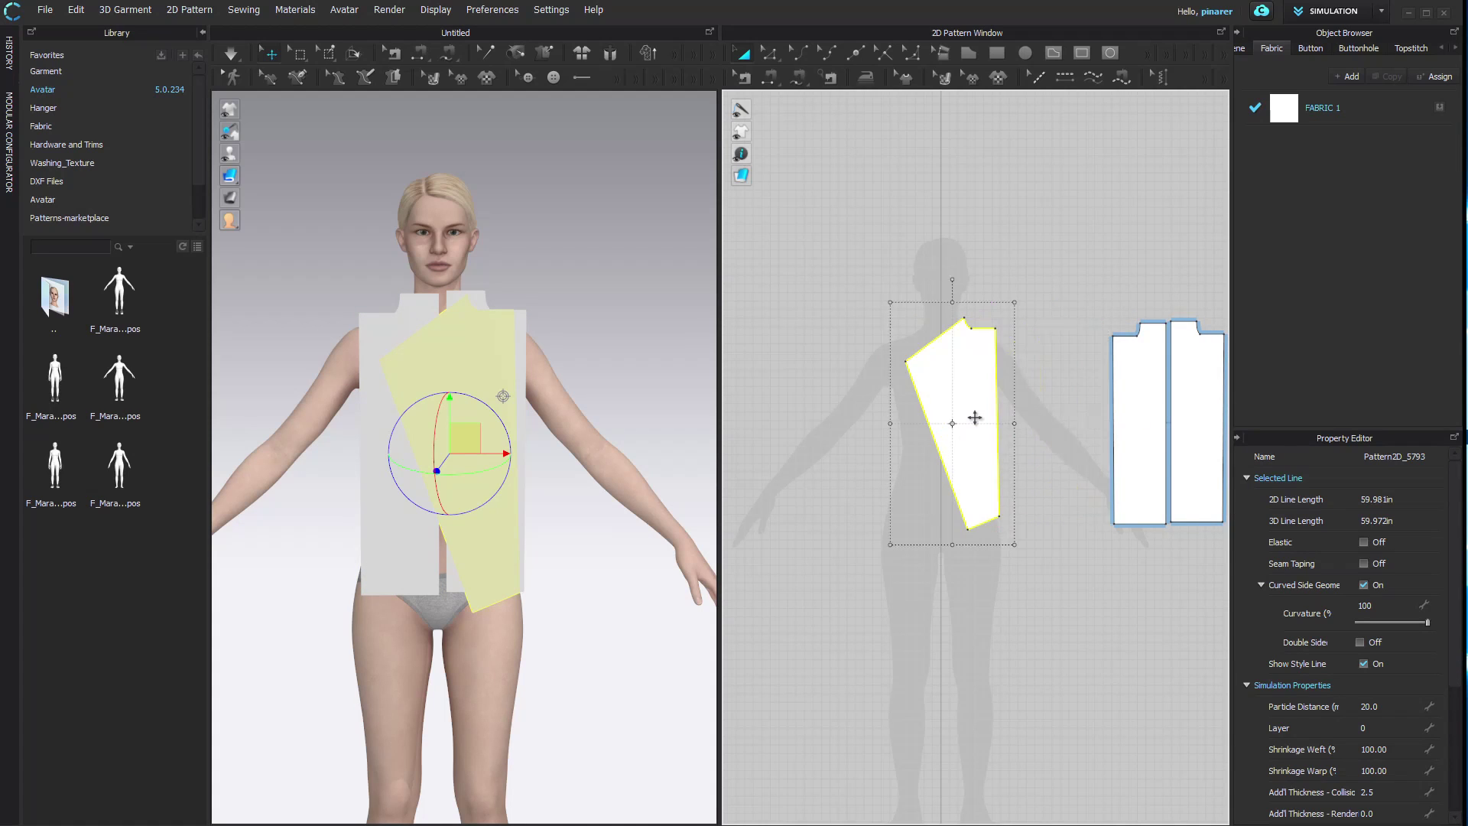
- Copy the front piece and place its mirrored copy over the torso so the two fronts overlap
key(ctrl+c)
key(ctrl+r)
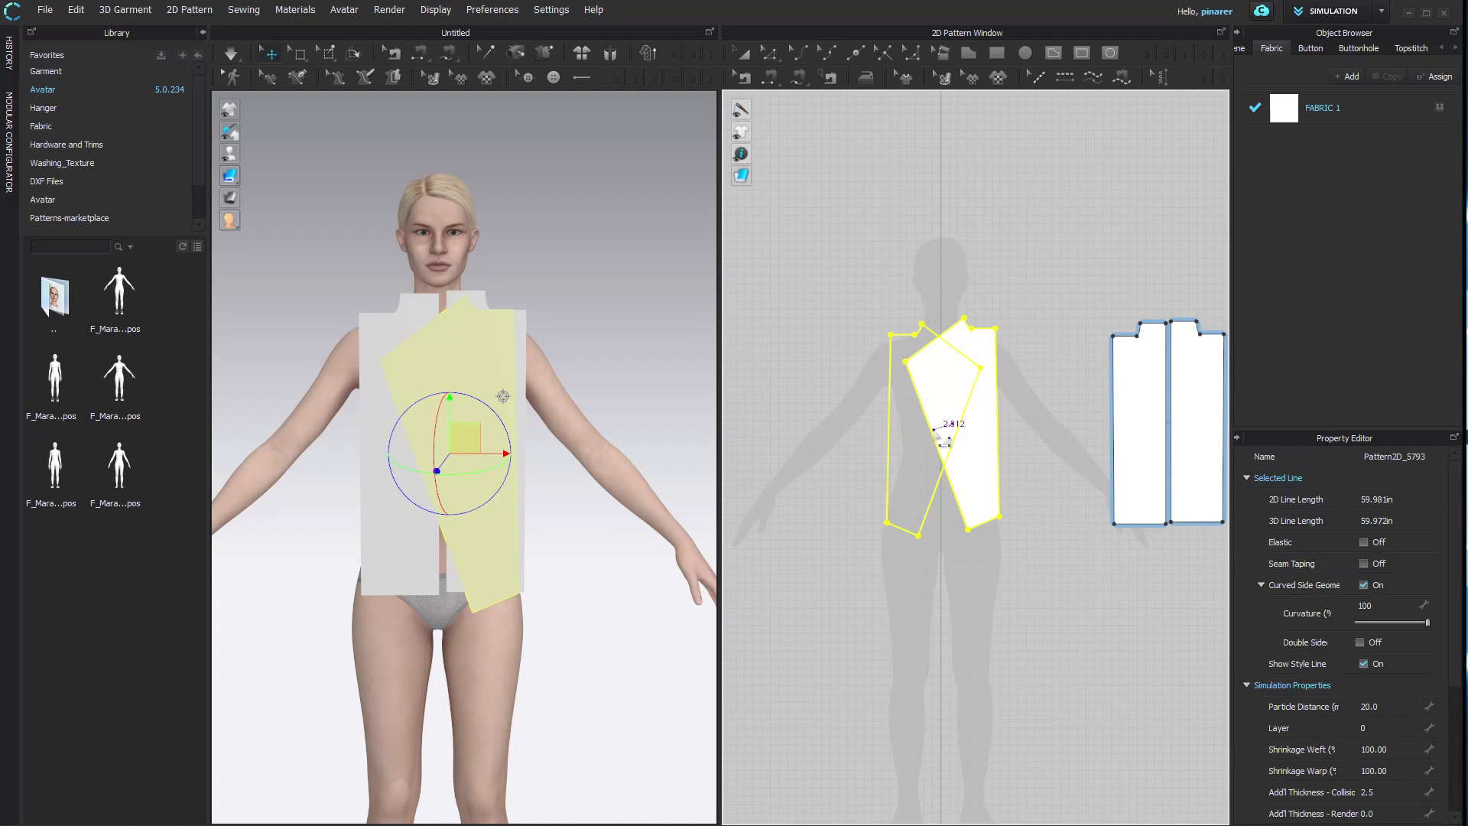
click(936, 432)
click(1048, 453)
- Select both back pieces and move them farther from the front pieces to make room between them
scroll(1067, 444, down, 2)
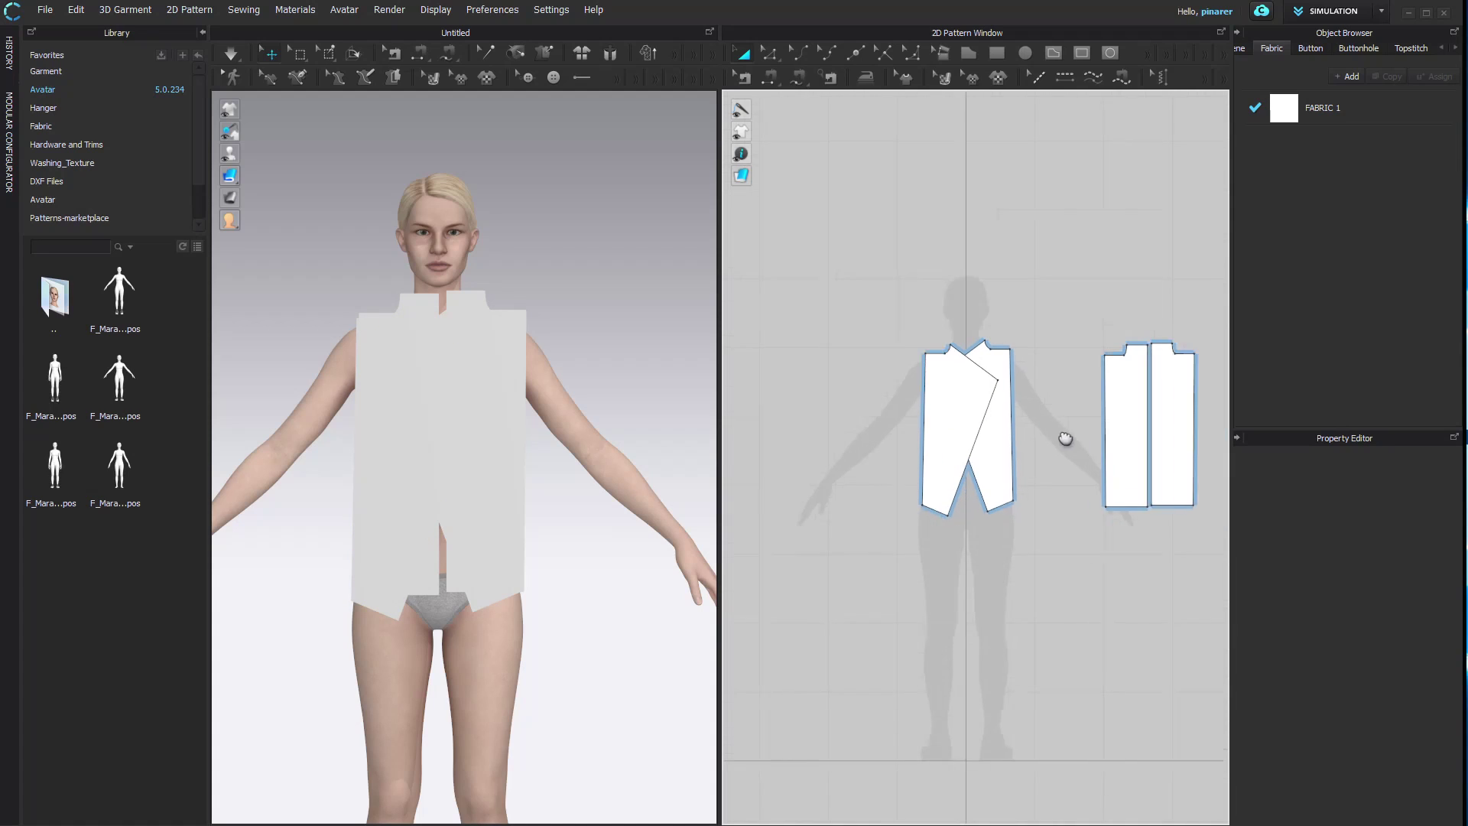
drag(1038, 308, 1175, 509)
drag(1114, 440, 1157, 440)
- Create a rectangular pattern 14 in wide and 44 in high and position it between the front and back pieces
click(1020, 430)
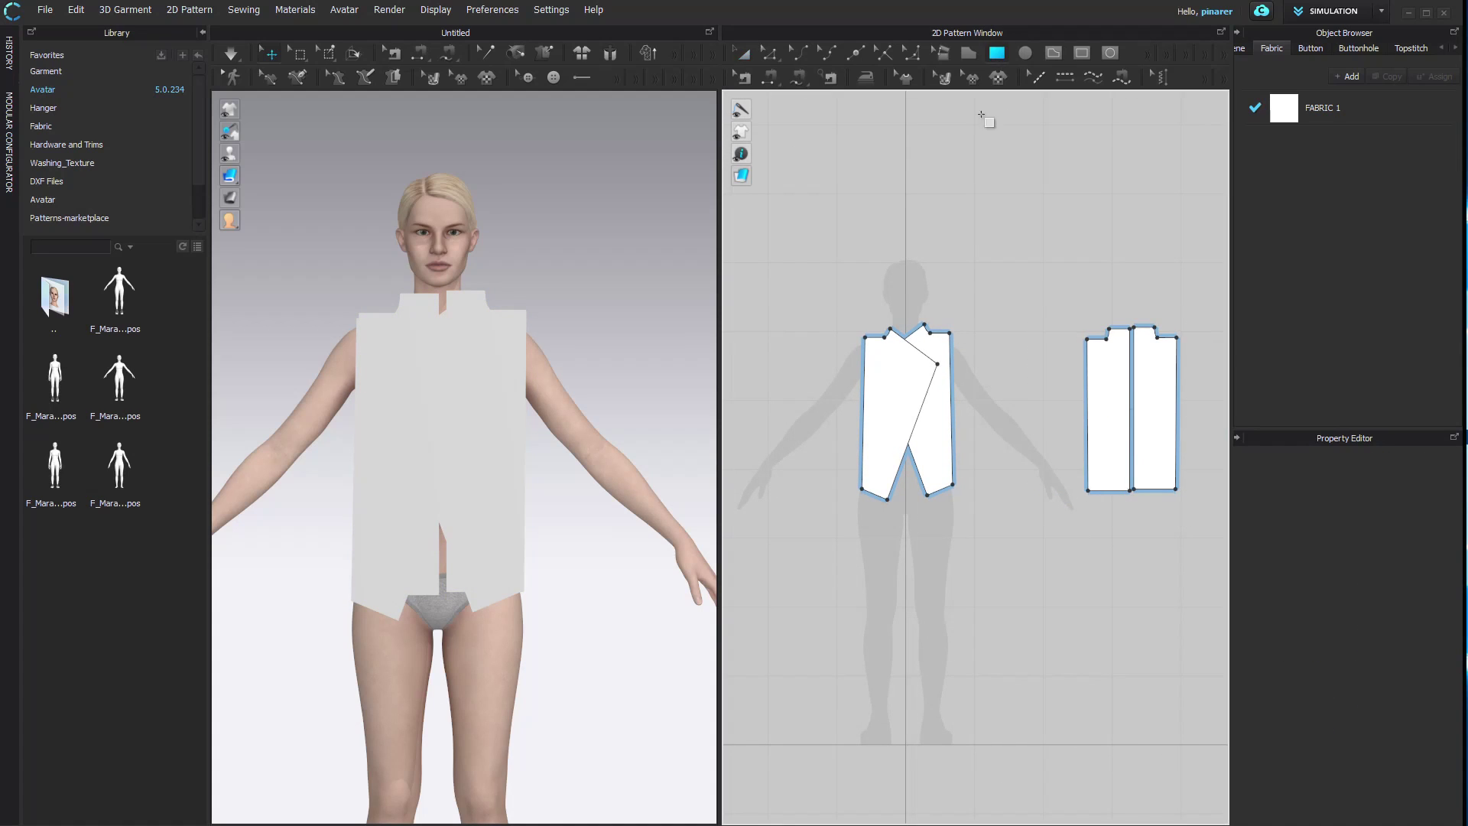
click(1002, 360)
text(14)
double_click(782, 340)
text(44)
click(699, 518)
key(a)
mouse_move(1012, 456)
mouse_down()
mouse_move(1028, 426)
mouse_move(993, 442)
mouse_up()
click(1008, 565)
- Split the rectangle's long edge facing the front pieces uniformly into 2 segments
click(966, 433)
right_click(968, 430)
click(1011, 465)
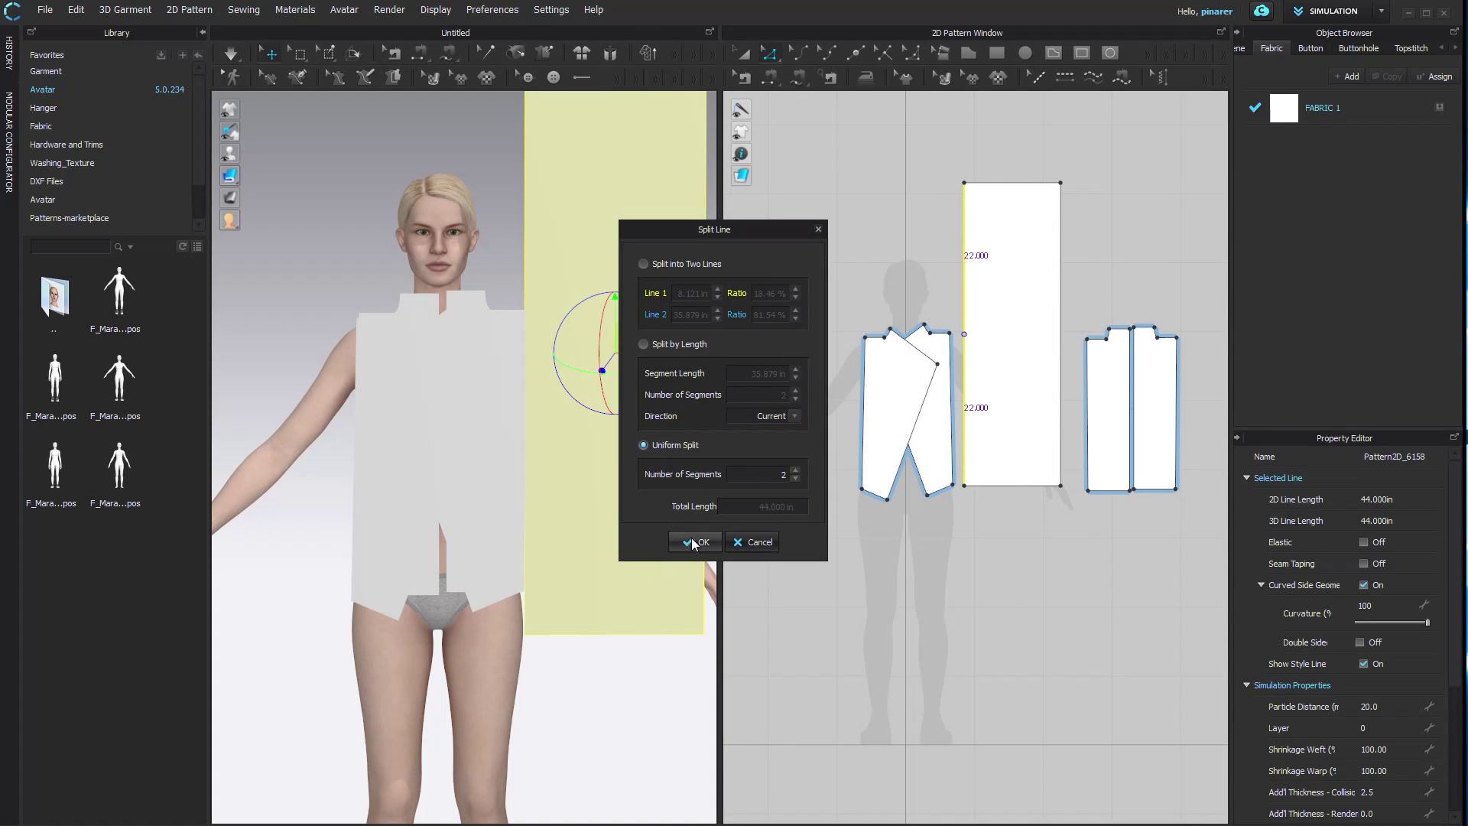
click(691, 538)
click(951, 428)
click(965, 430)
click(966, 305)
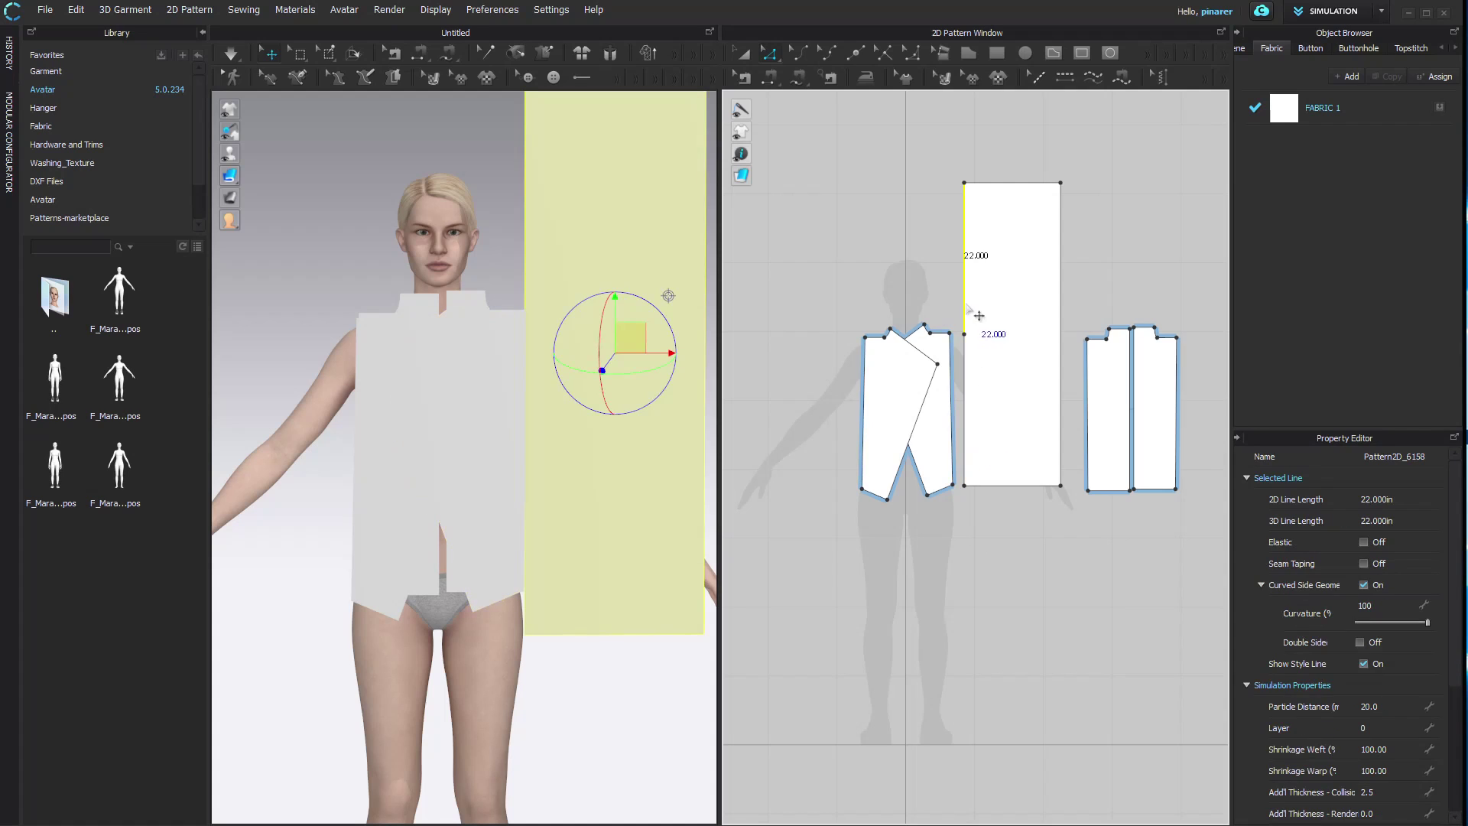
click(1095, 417)
click(1052, 540)
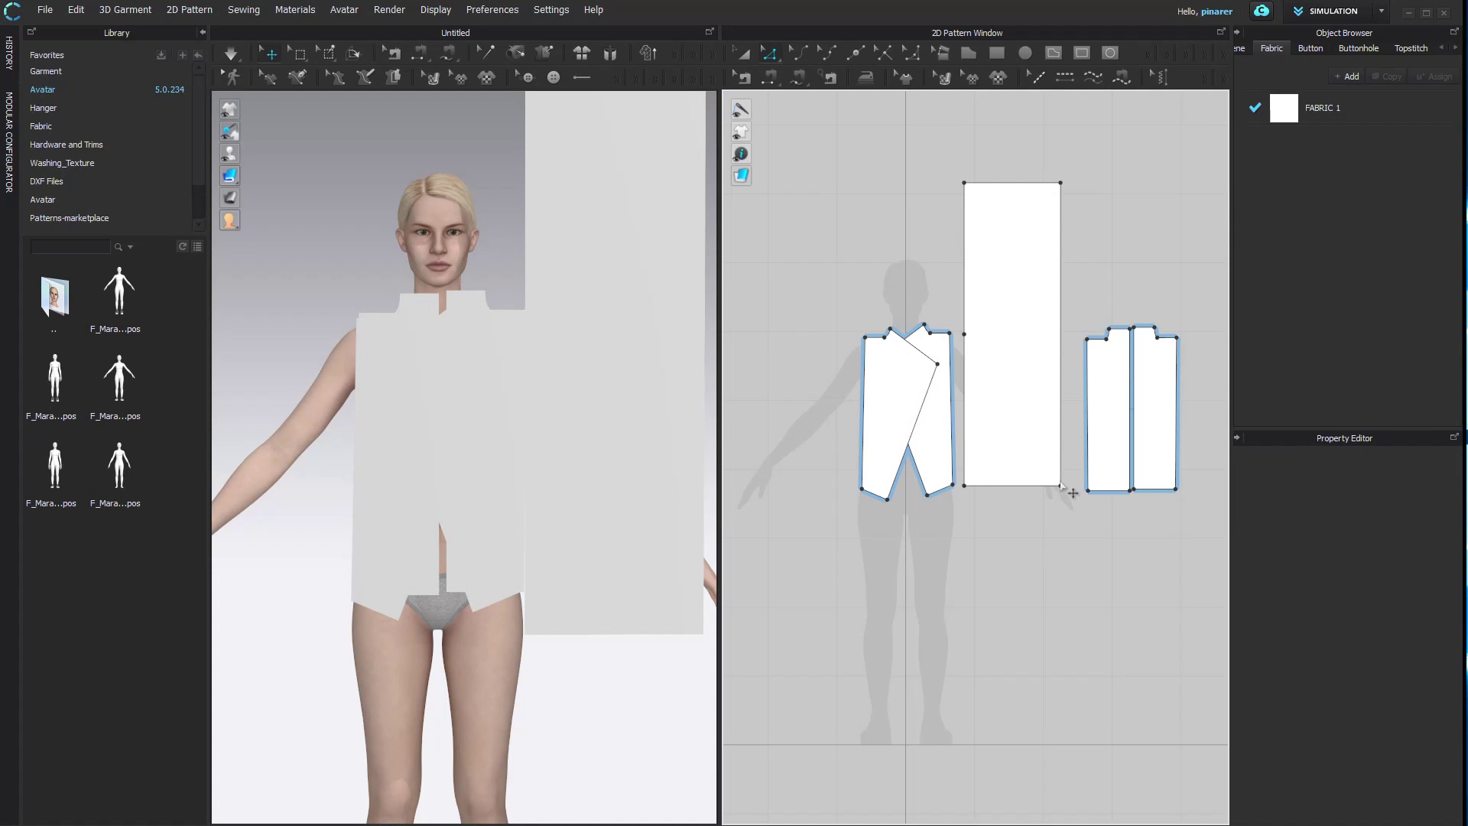
- Raise the lower outer corner of the large rectangle to slant its hem and place a mirrored copy on the other side of the fronts
drag(1062, 488, 1071, 453)
click(1069, 540)
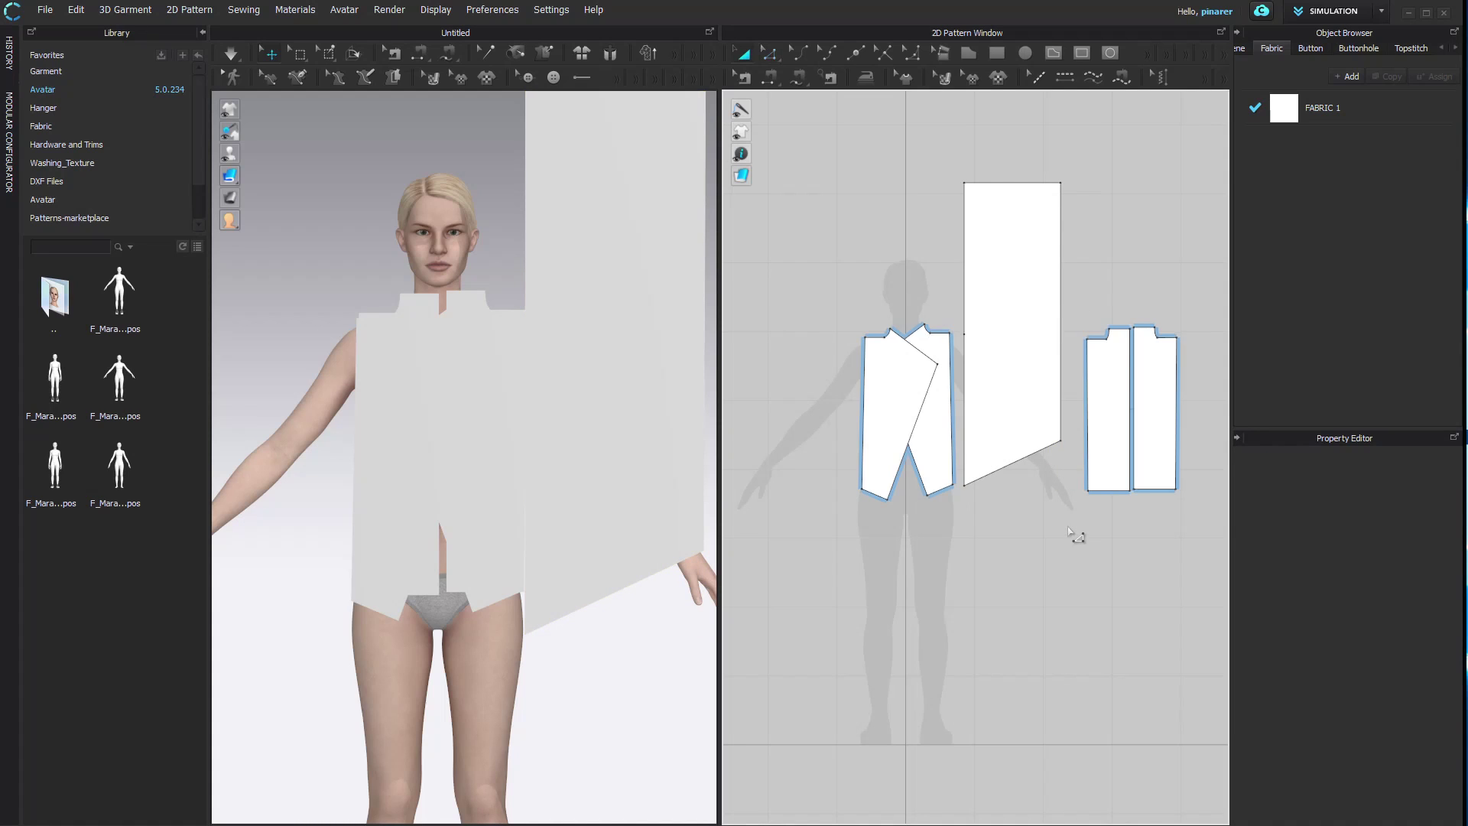
click(989, 410)
key(ctrl+c)
key(ctrl+v)
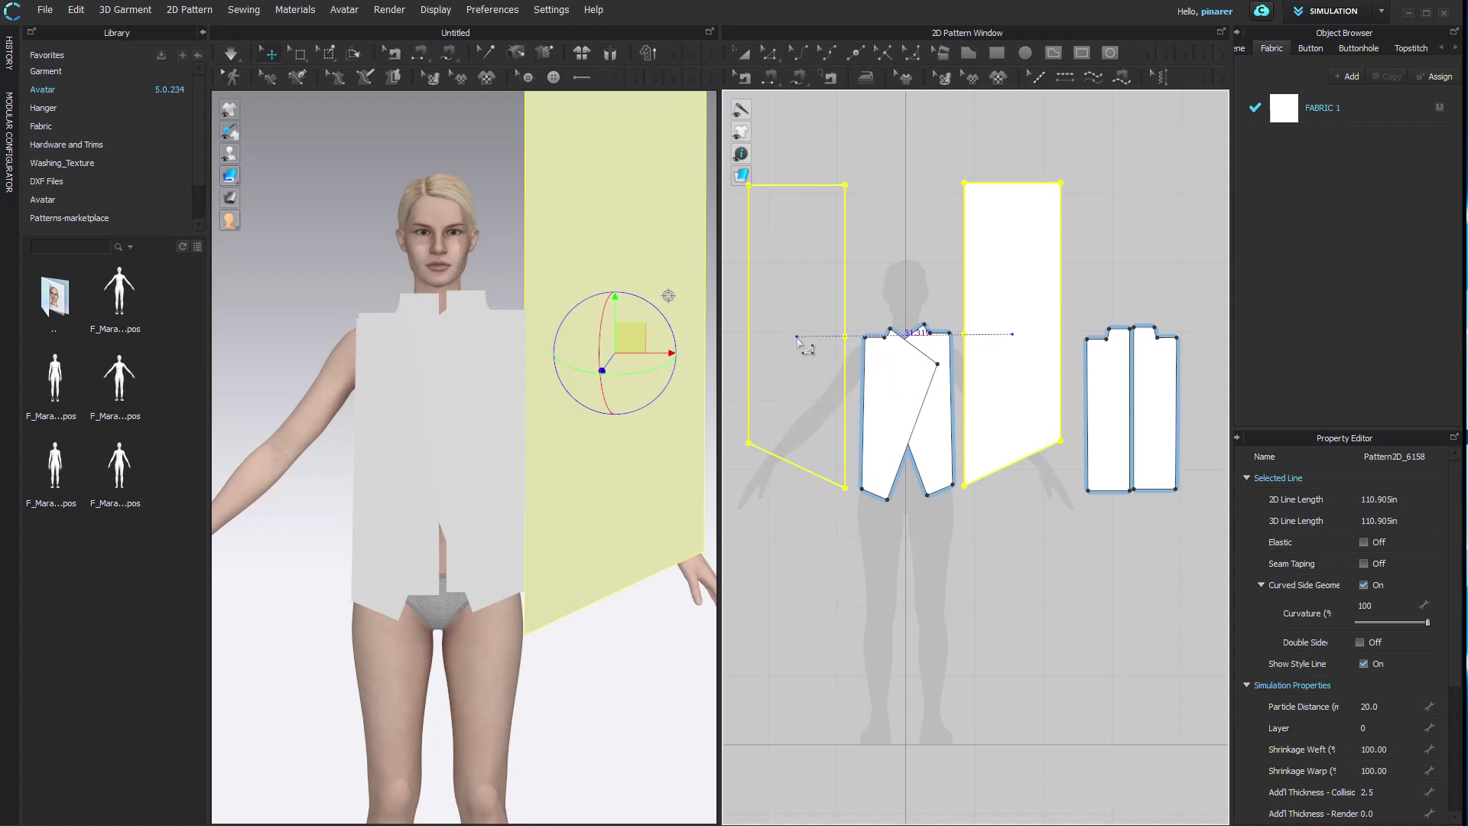
click(800, 344)
click(1010, 567)
- Draw a 14 in internal line straight across the large panel from the split point on its inner edge to the outer edge
key(g)
click(964, 334)
double_click(1061, 335)
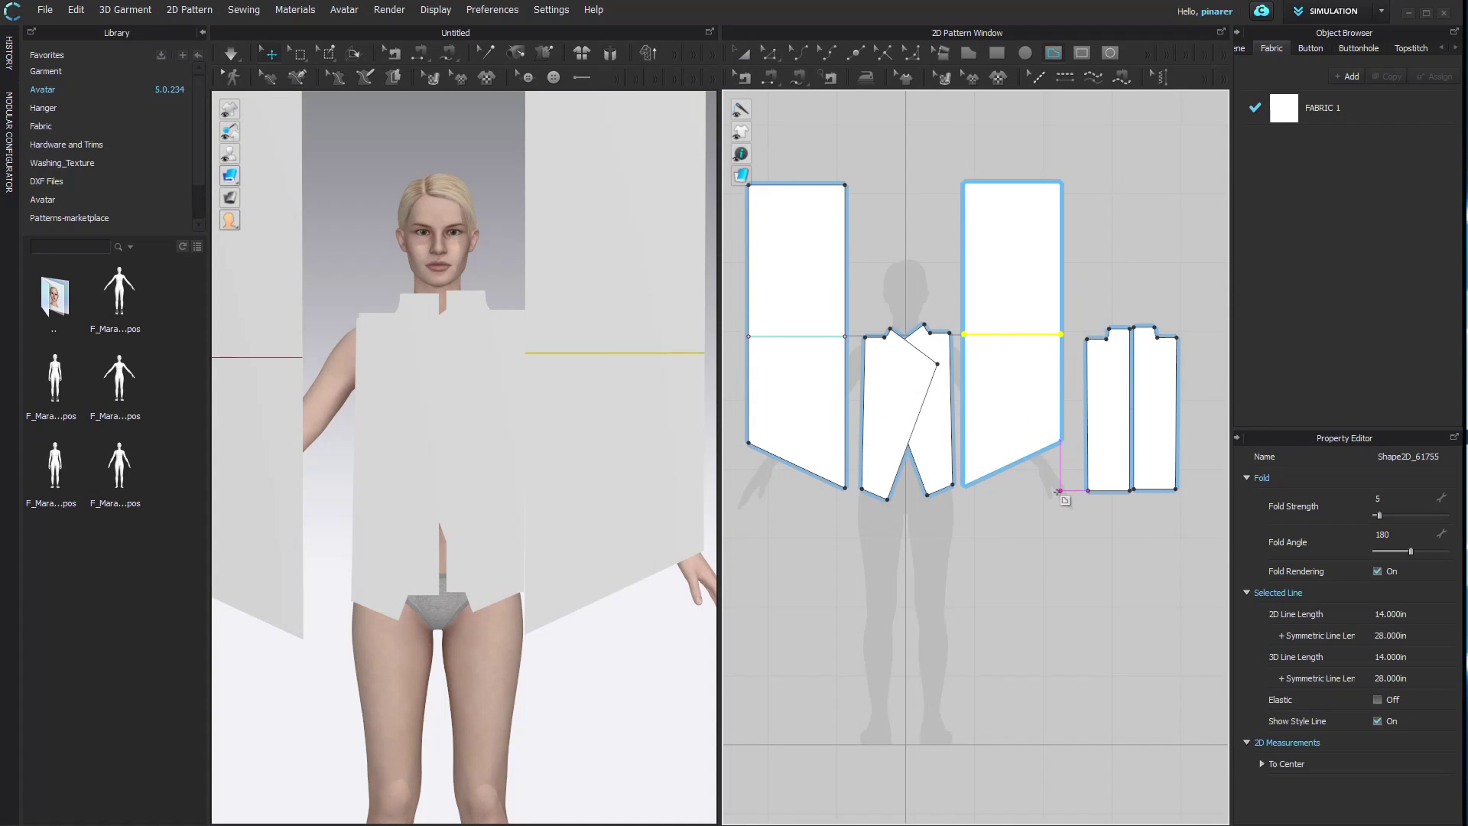
key(Escape)
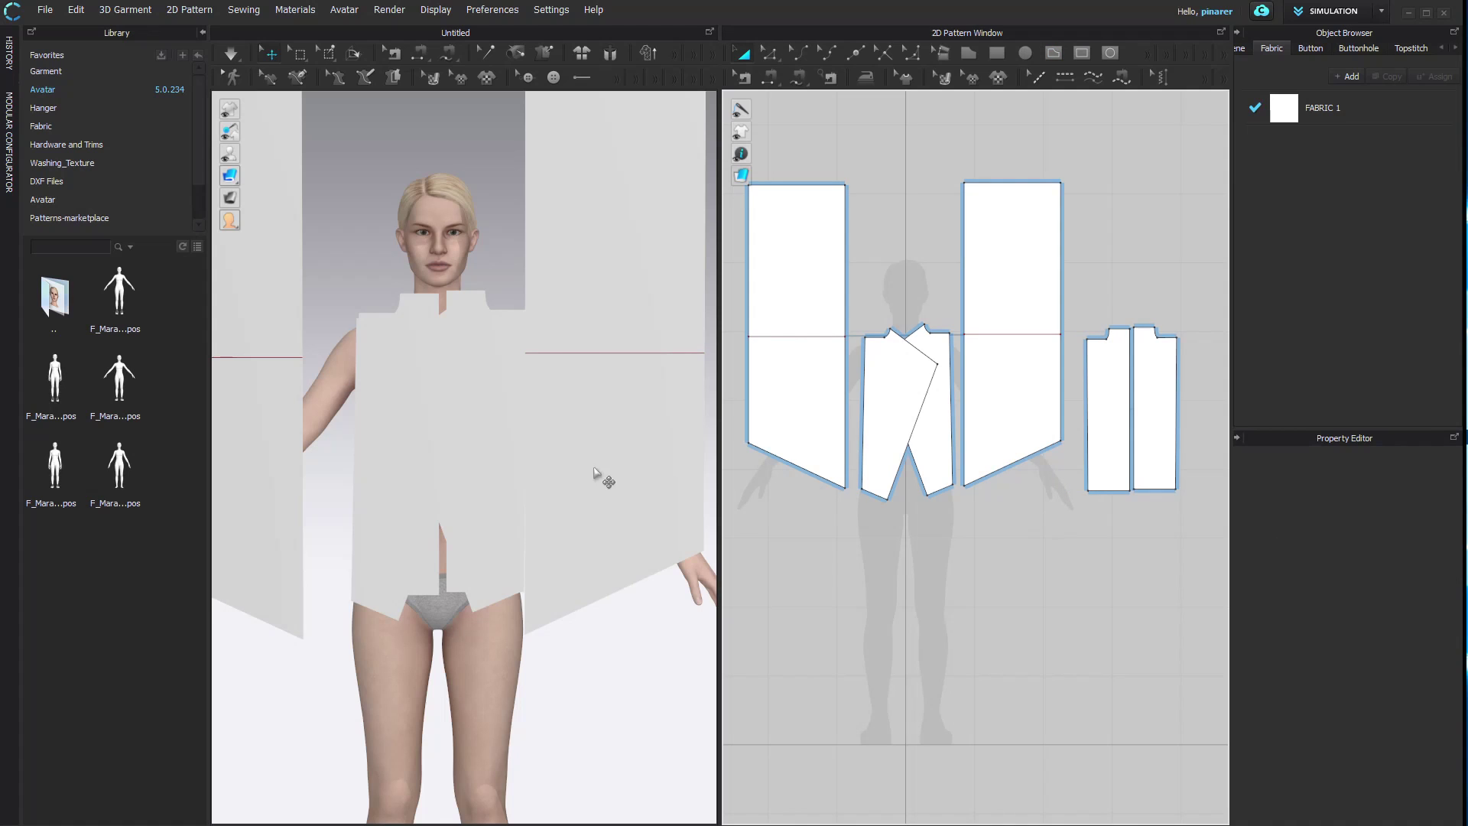
- Select all pattern pieces and reset their 3D arrangement to match the 2D layout
scroll(597, 474, down, 5)
key(ctrl+a)
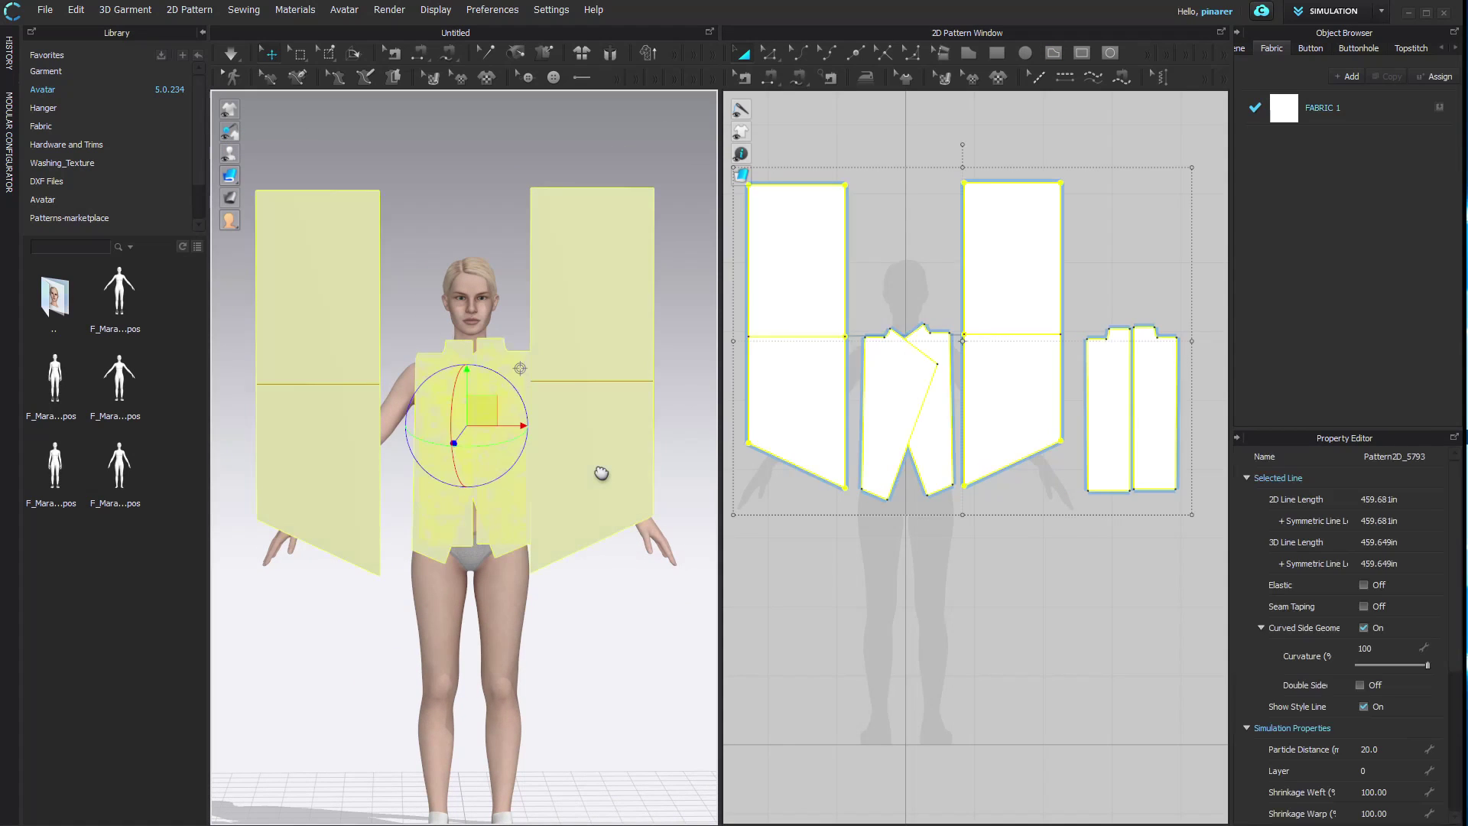
right_click(594, 467)
click(646, 146)
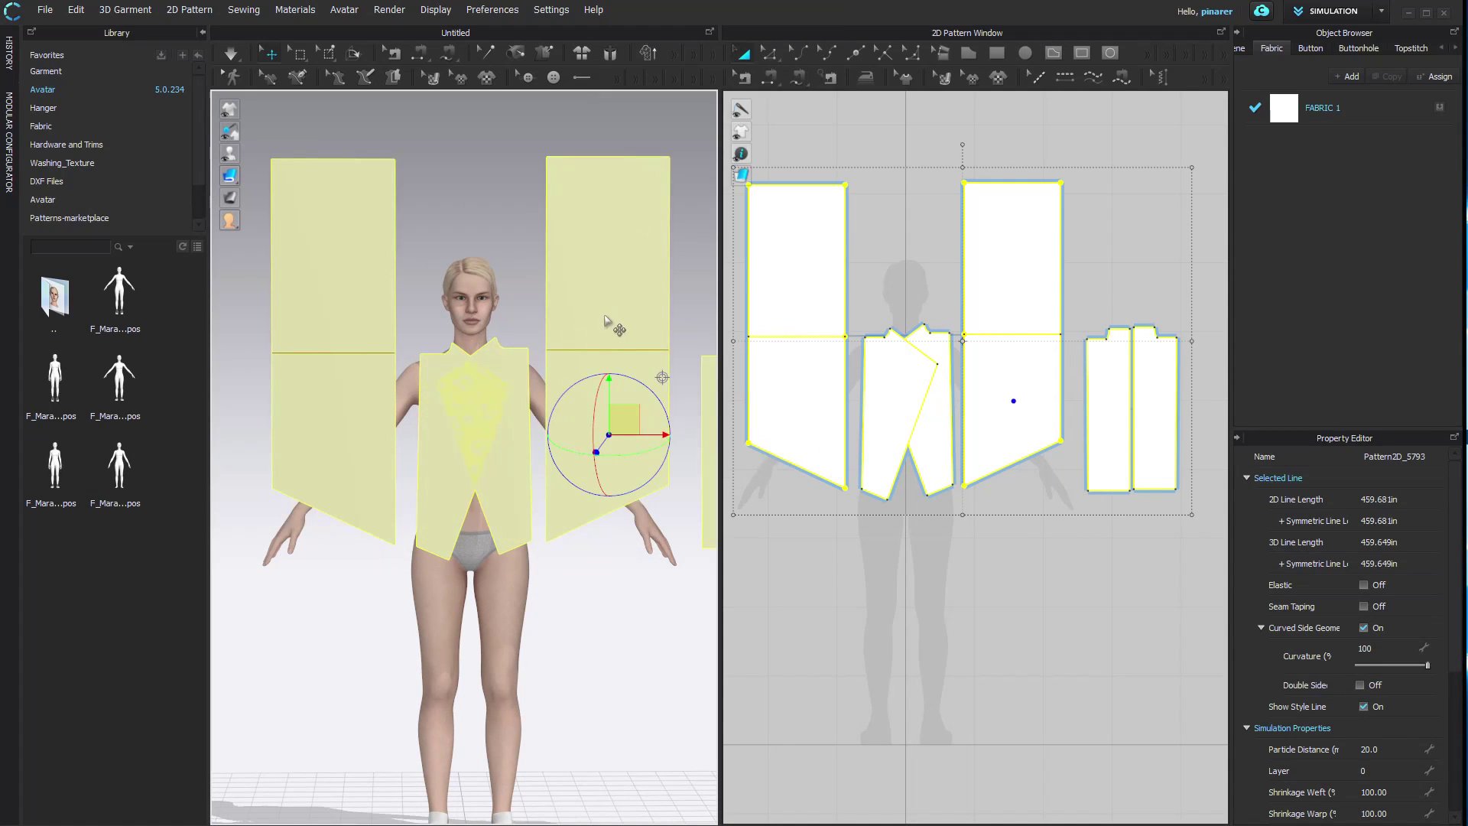
click(533, 329)
middle_drag(568, 351, 528, 347)
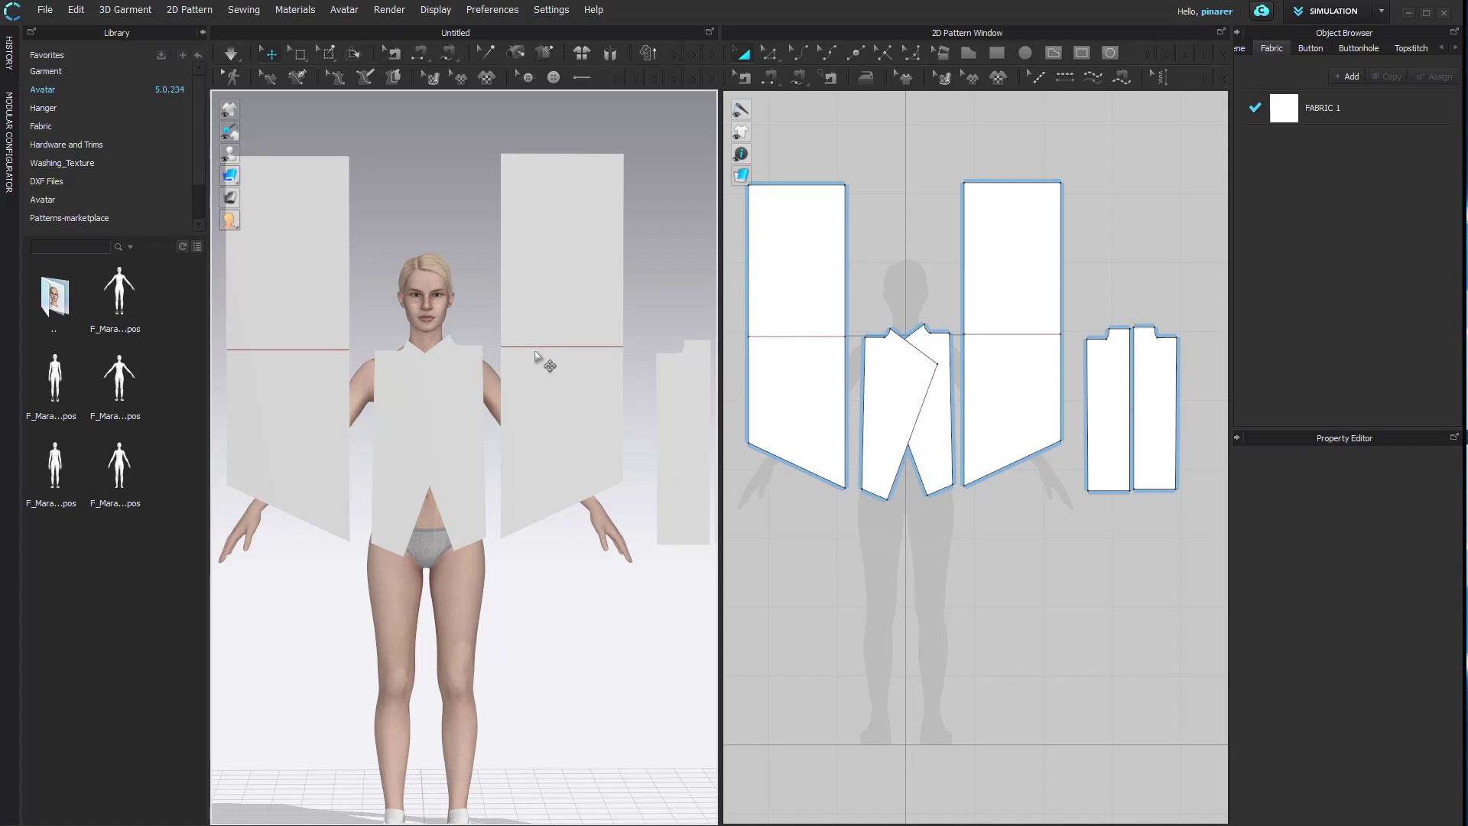
- Arrange both back pieces behind the avatar's torso with the arrangement points and lower them along the back
scroll(550, 366, down, 3)
click(274, 155)
click(642, 453)
shift+click(695, 426)
right_drag(688, 428, 348, 425)
click(444, 403)
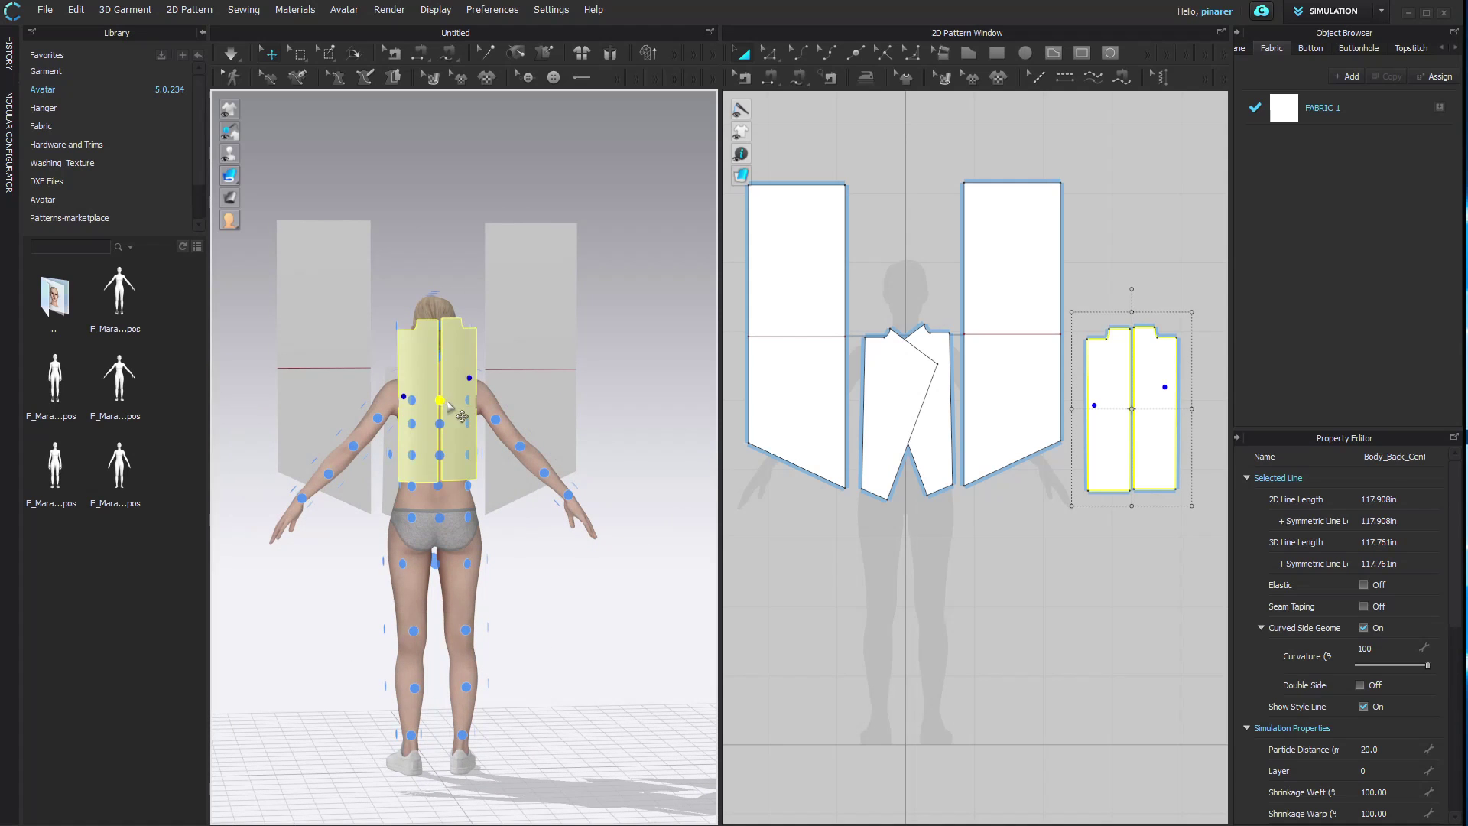
right_drag(444, 403, 606, 416)
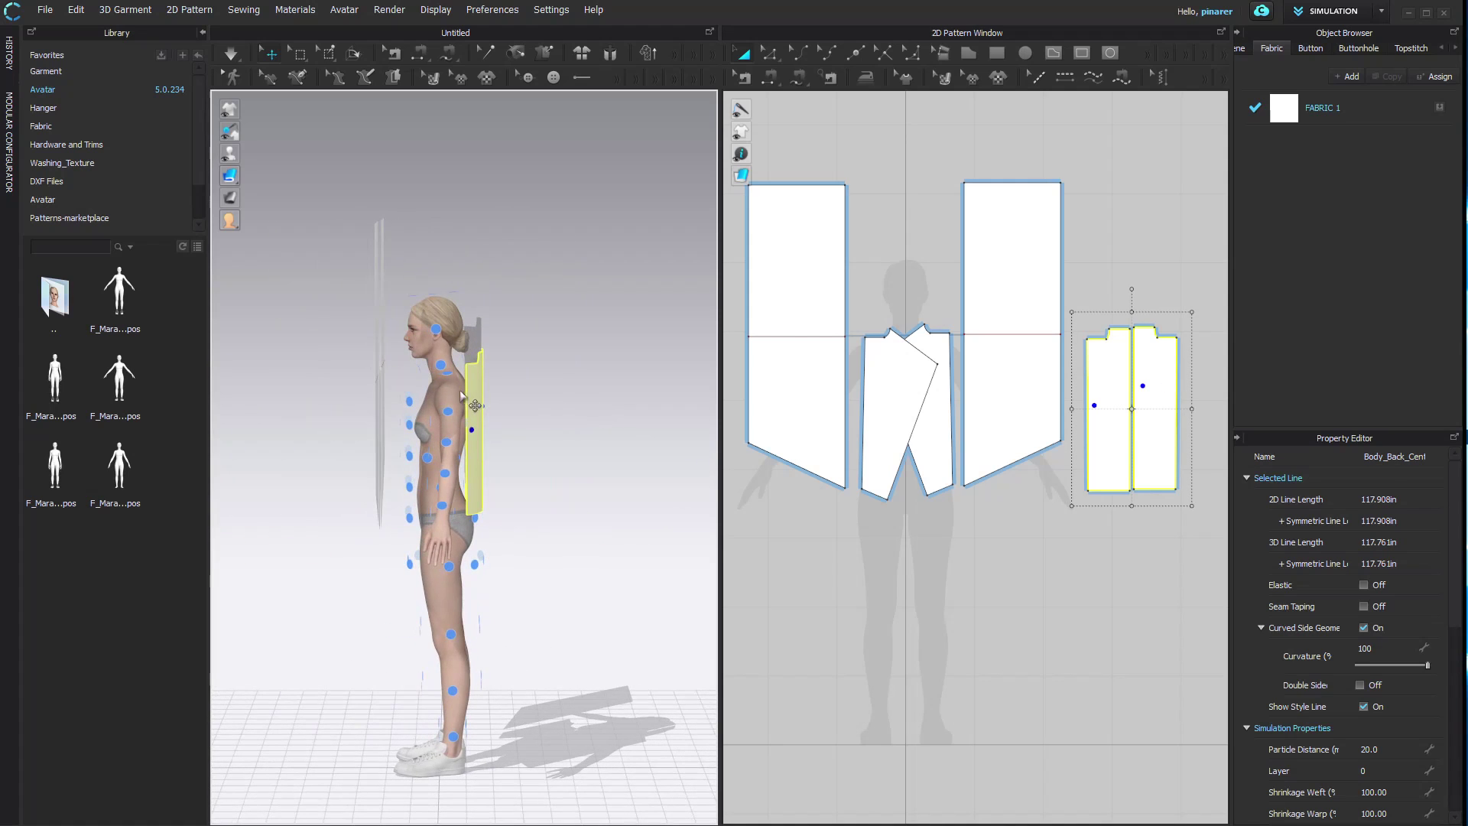
click(537, 420)
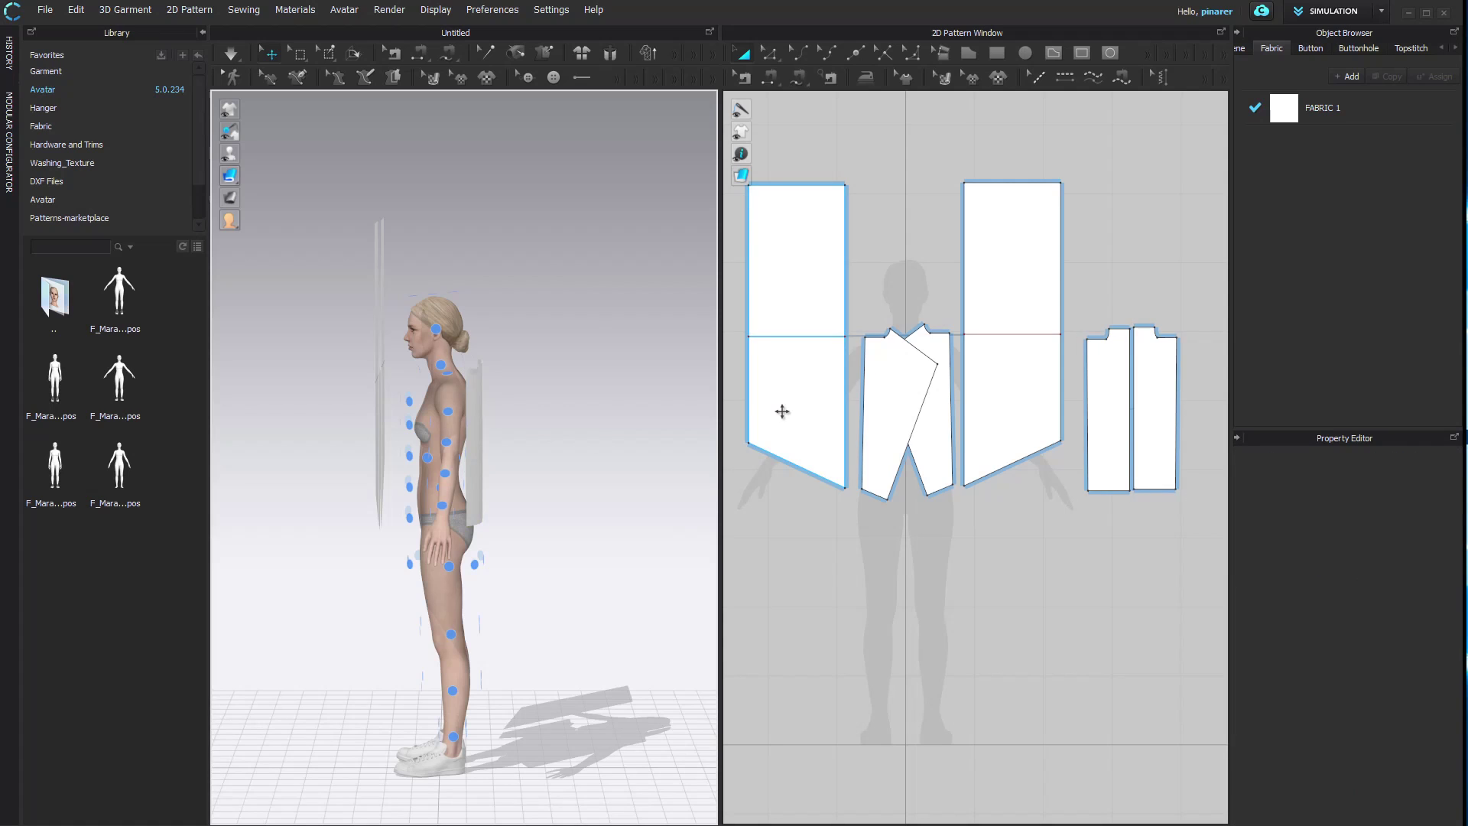
- Hide the arrangement points and move the two fronts and two large panels closer to the avatar's body
mouse_move(230, 154)
click(276, 155)
click(794, 367)
shift+click(908, 390)
shift+click(984, 360)
drag(397, 402, 428, 402)
key(2)
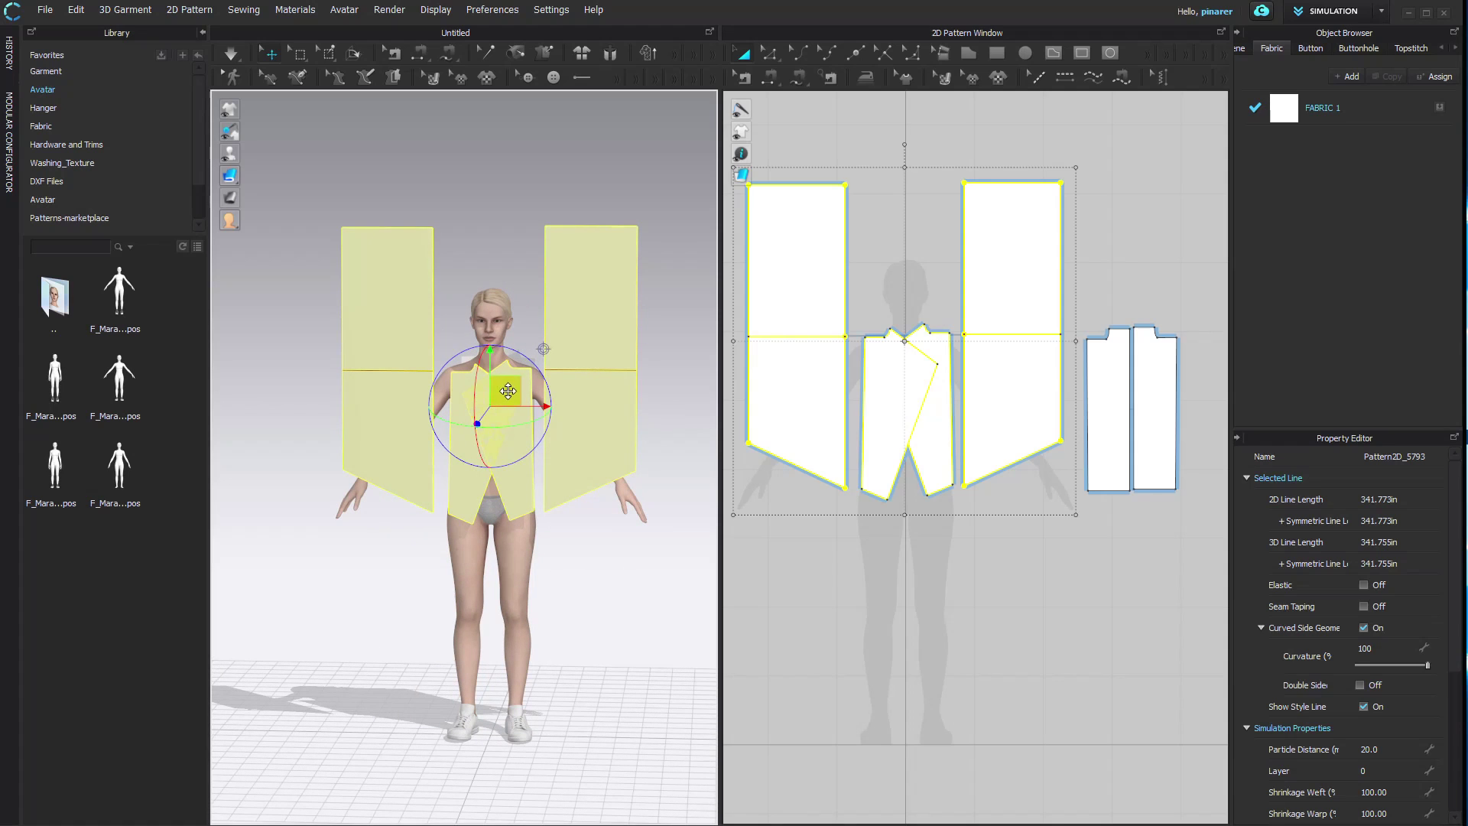
- Slide the large panels inward in 3D so their inner edges meet the side edges of the fronts
scroll(566, 428, up, 3)
click(583, 437)
drag(387, 423, 406, 419)
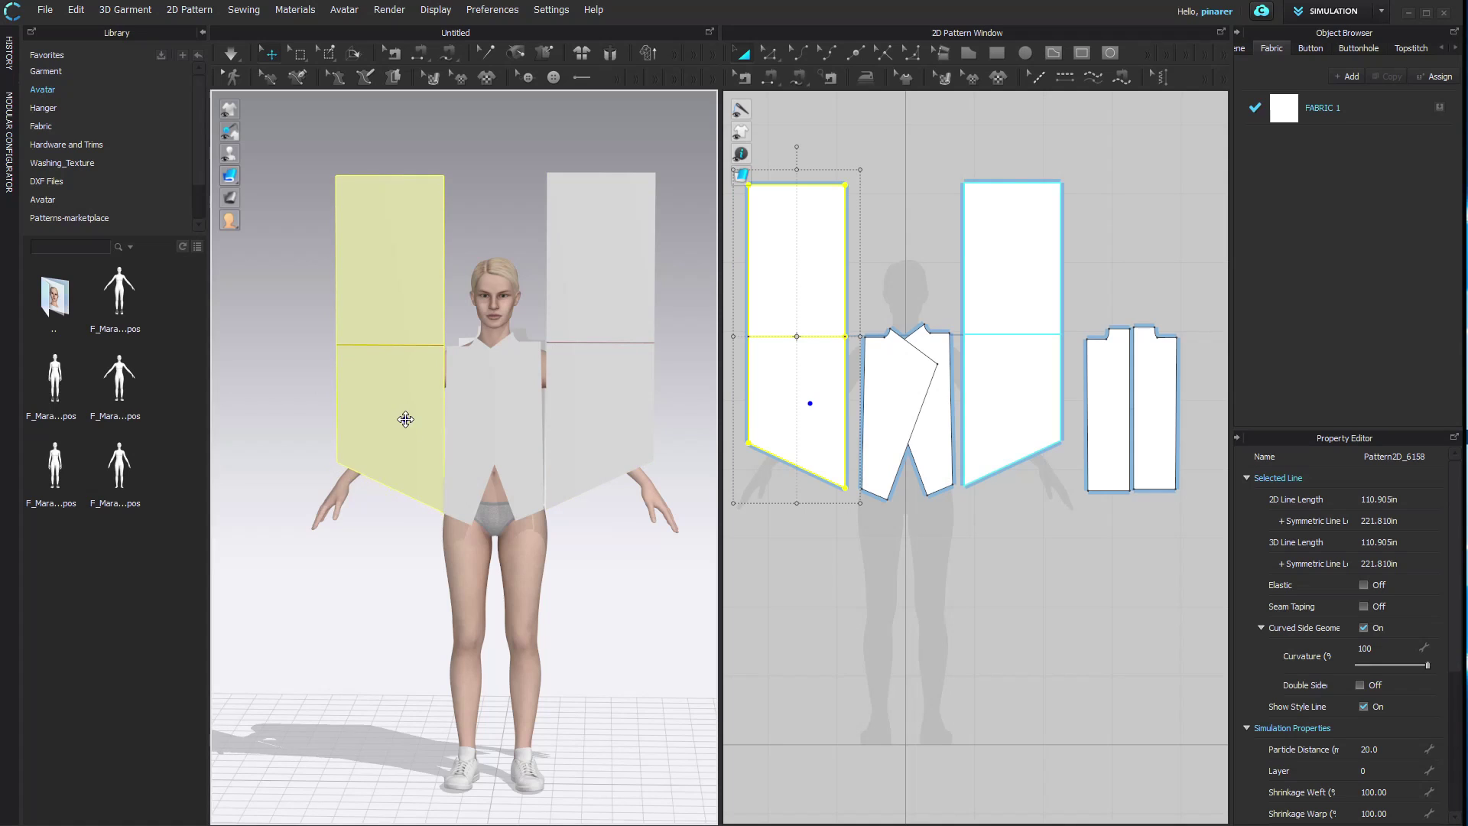
- Fold the upper half of both large panels backward over the arms along their internal lines with Fold Arrangement
click(352, 54)
key(4)
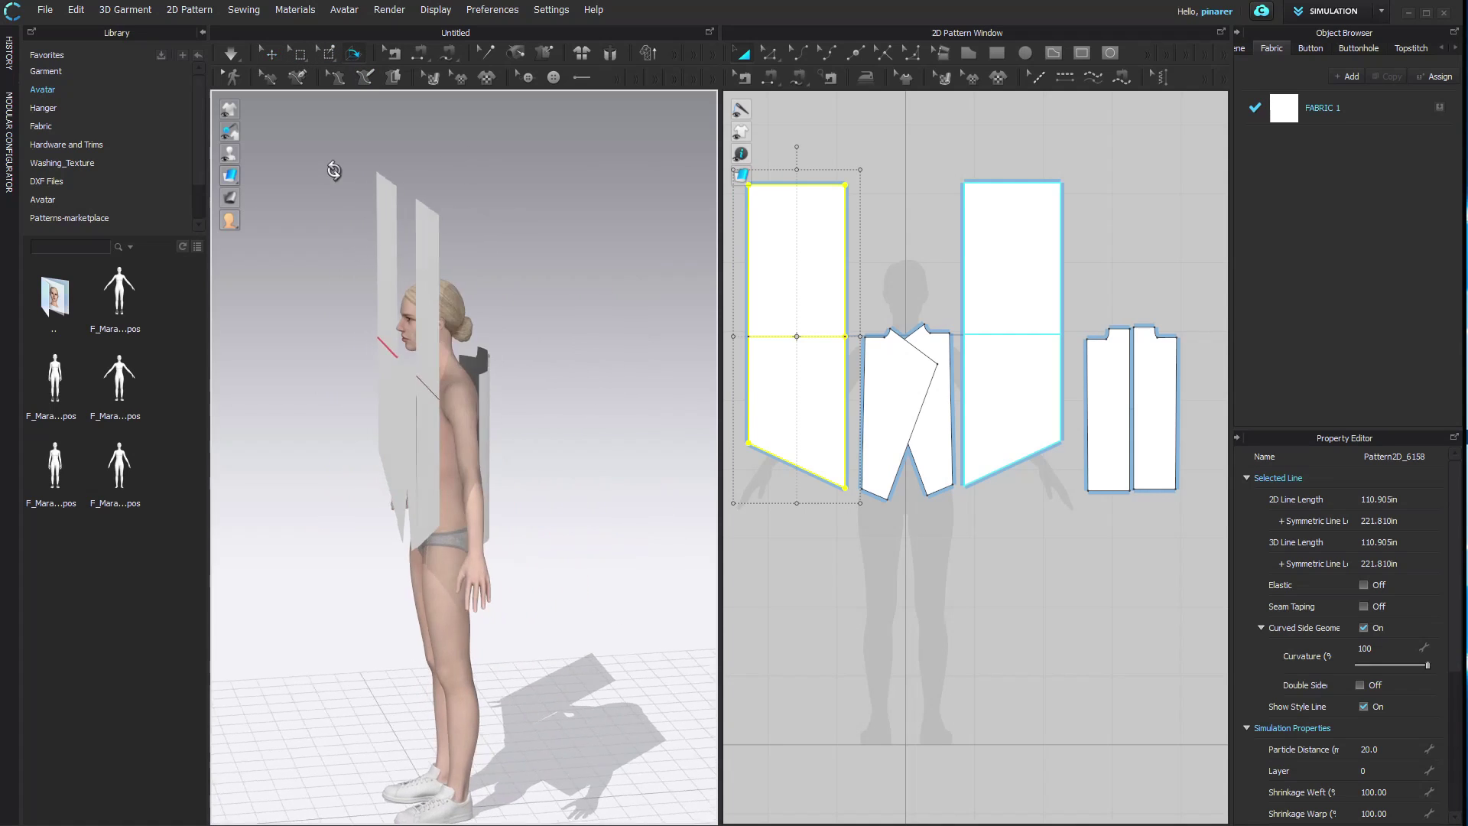
click(434, 358)
drag(423, 332, 491, 365)
click(366, 346)
click(391, 349)
drag(391, 300, 464, 349)
right_drag(557, 468, 686, 426)
click(686, 426)
click(269, 55)
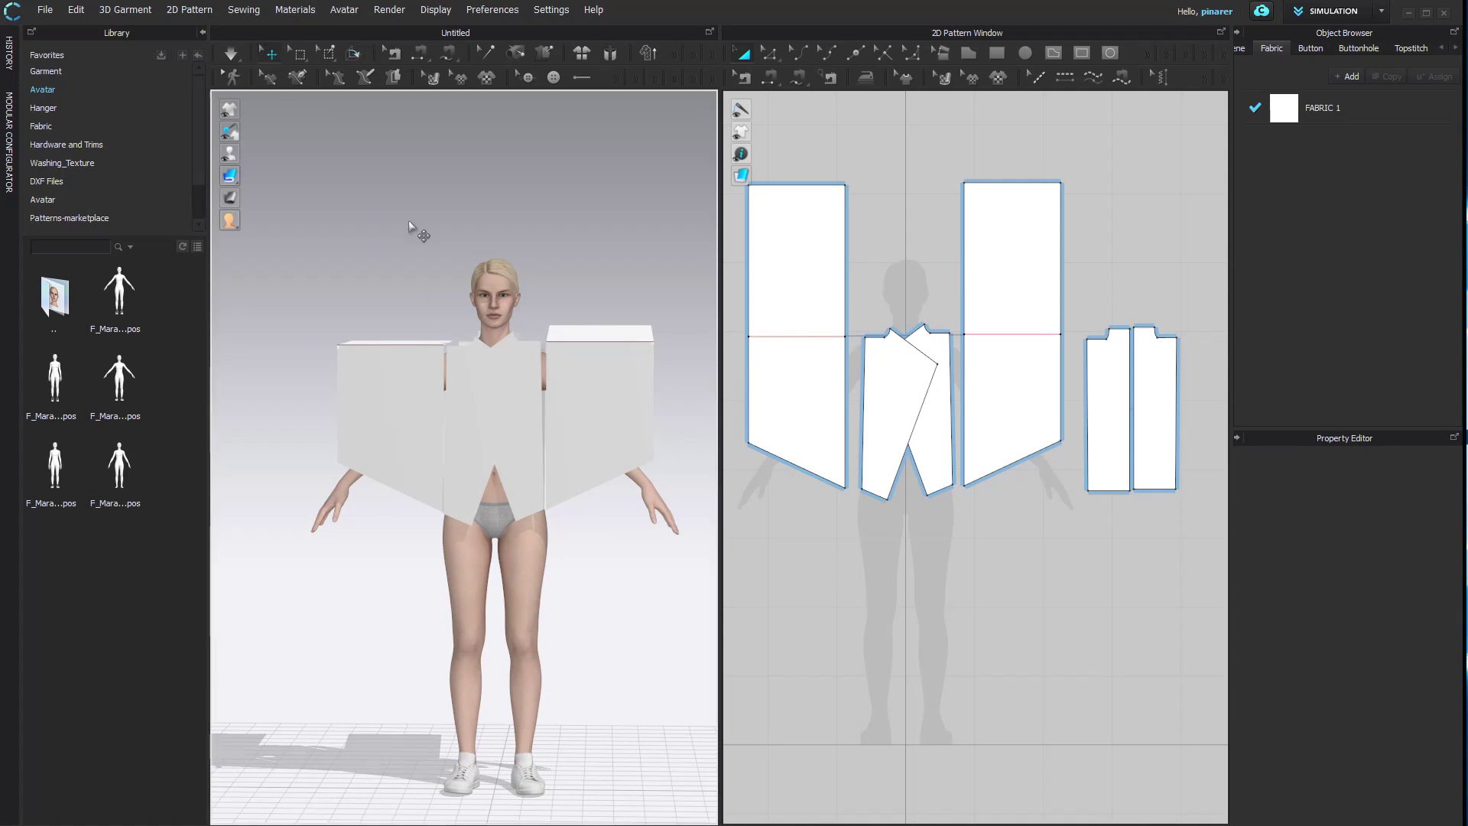
- Sew the lower half of each large panel's inner edge to the front's side edge and the upper half to the back's side edge
click(768, 79)
click(953, 367)
click(965, 371)
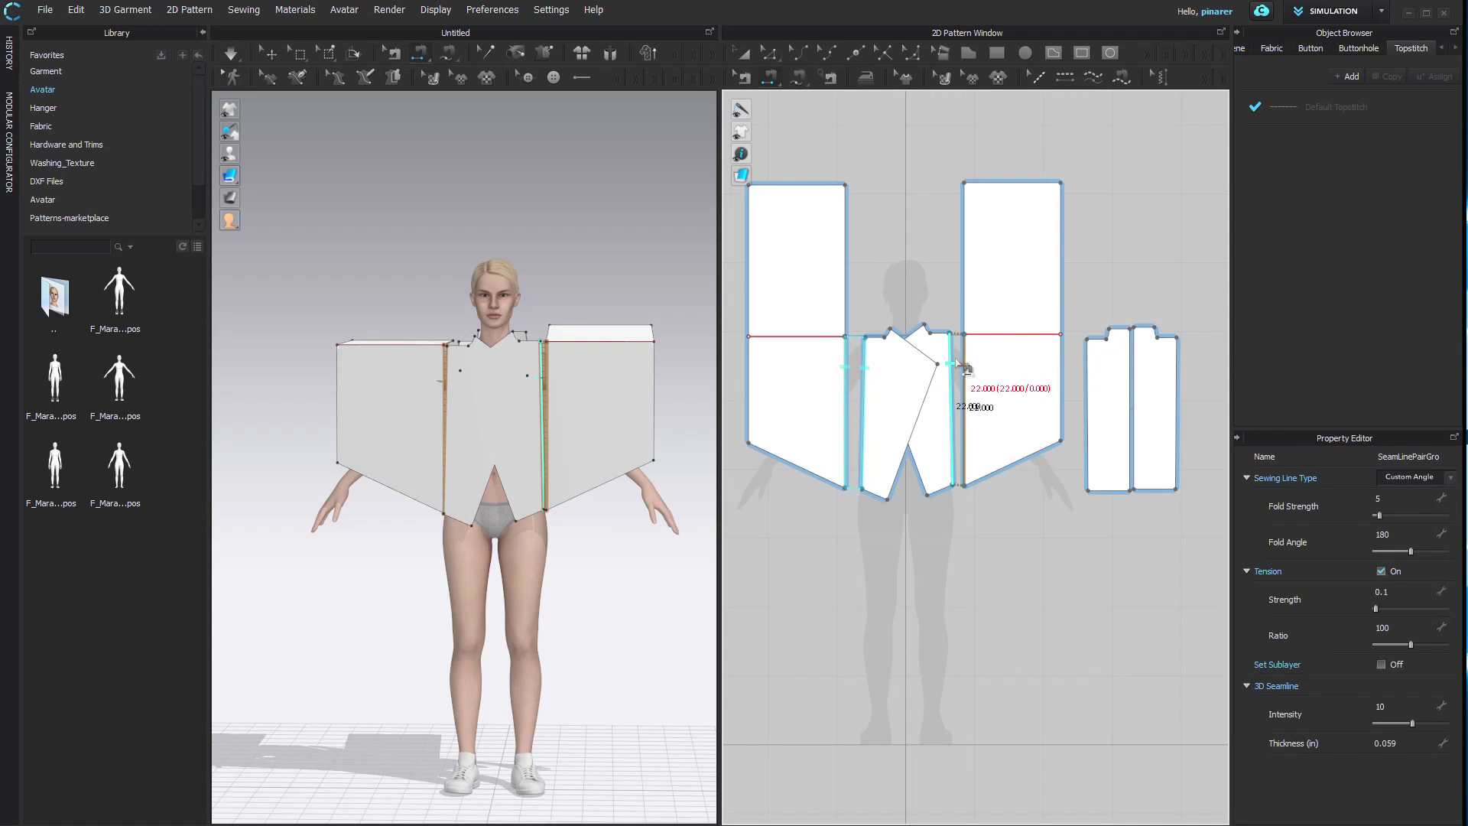
click(965, 252)
click(1087, 371)
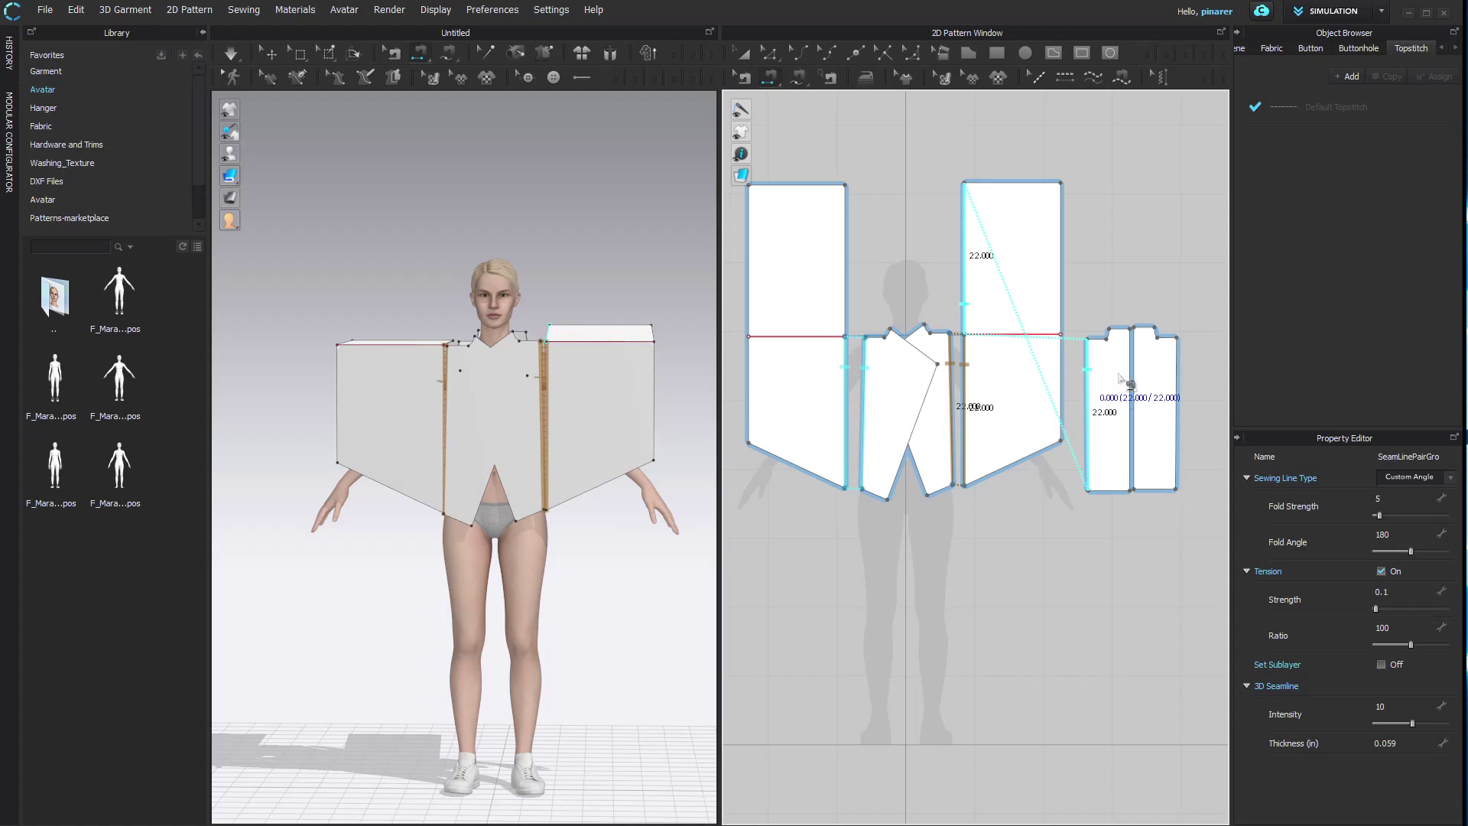
- Sew the center back seam and join the shoulder and neck edges of the fronts to the backs
click(1129, 371)
click(942, 335)
click(1097, 340)
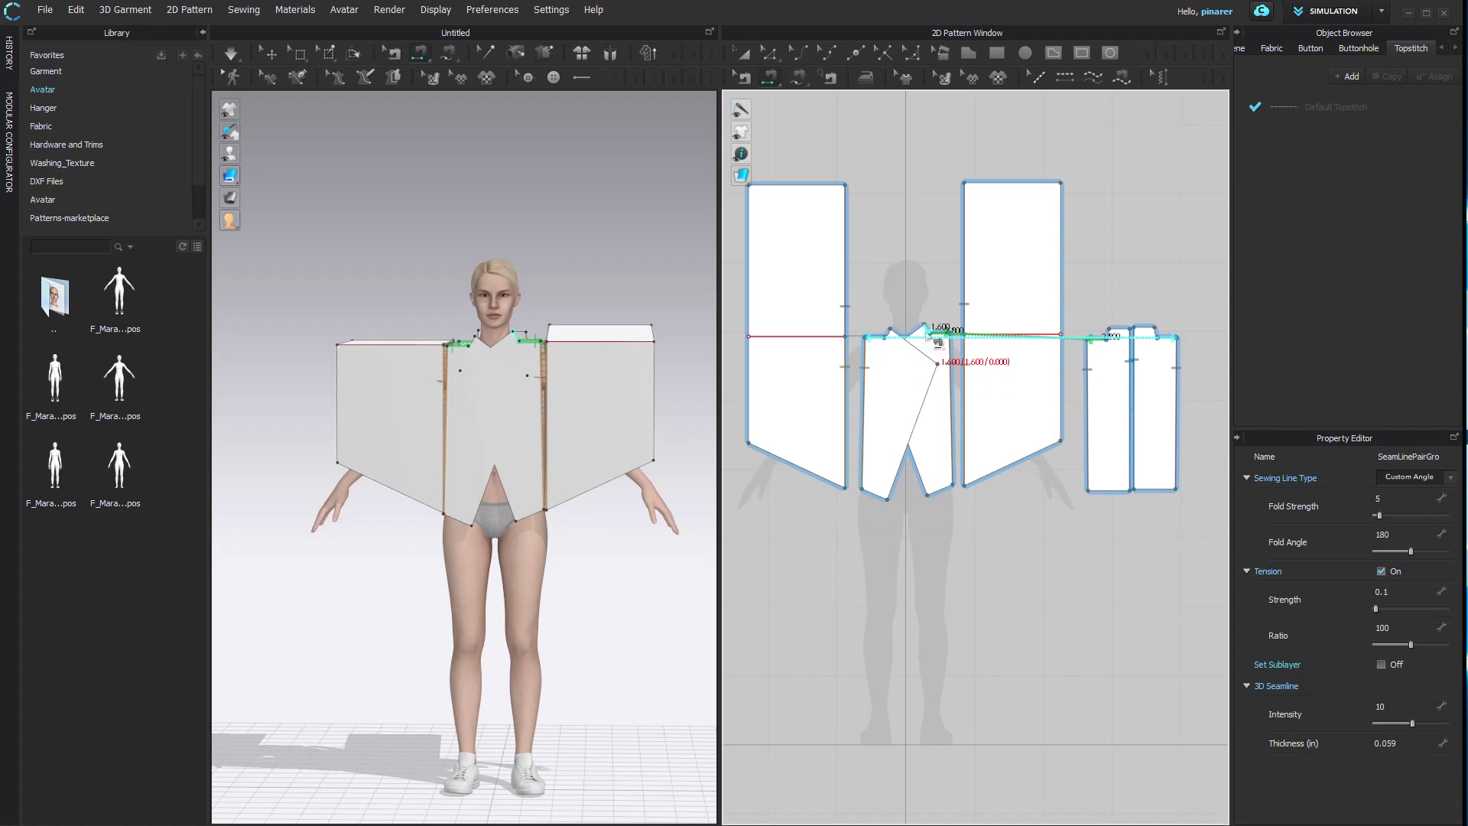
click(1147, 330)
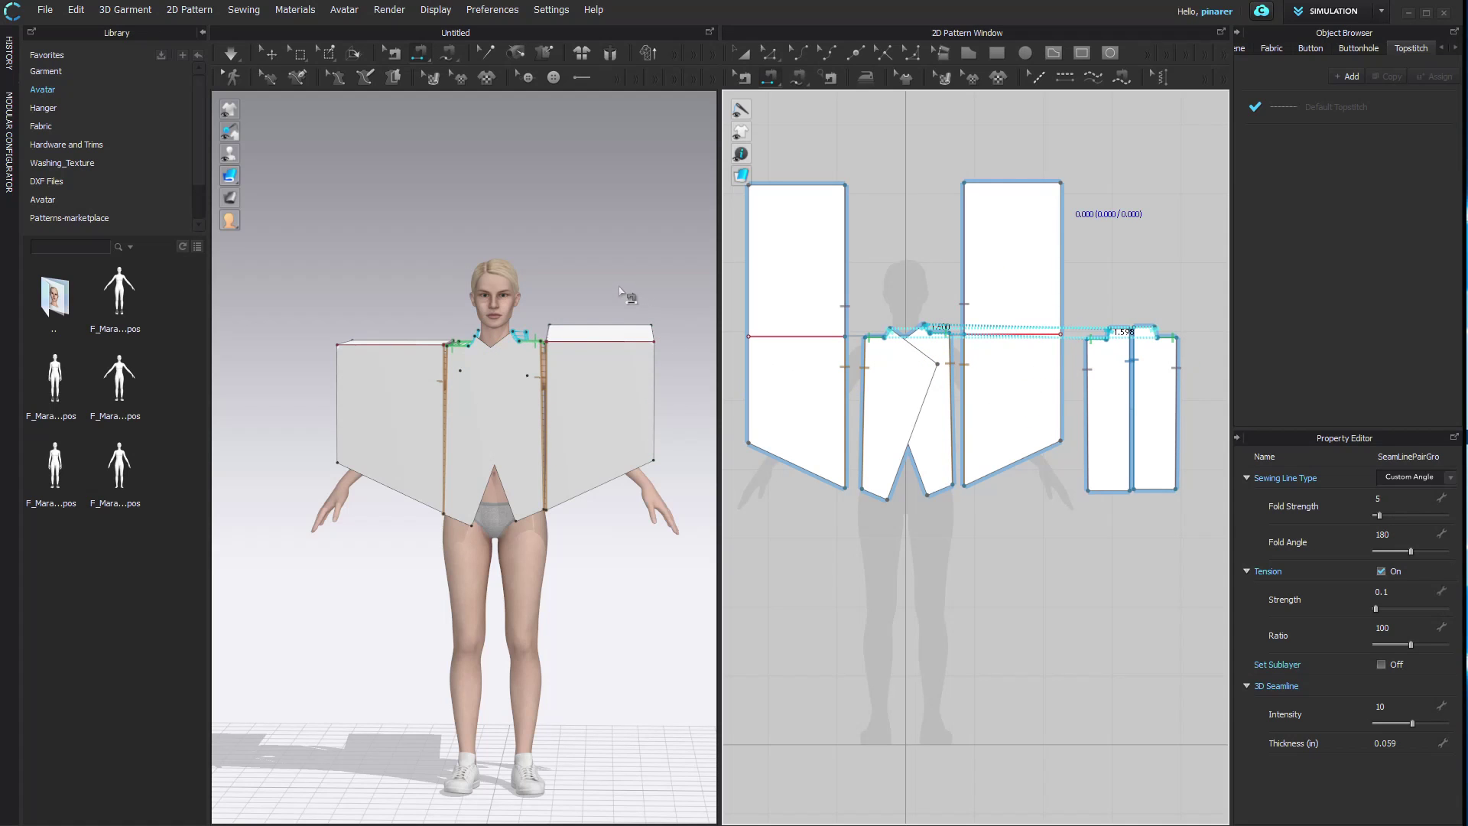
- Check the seams around the avatar and simulate the garment so it drapes on the body
key(space)
right_drag(622, 295, 365, 463)
click(538, 366)
click(299, 397)
right_drag(513, 492, 667, 478)
middle_drag(666, 478, 776, 475)
right_drag(778, 475, 696, 452)
click(672, 455)
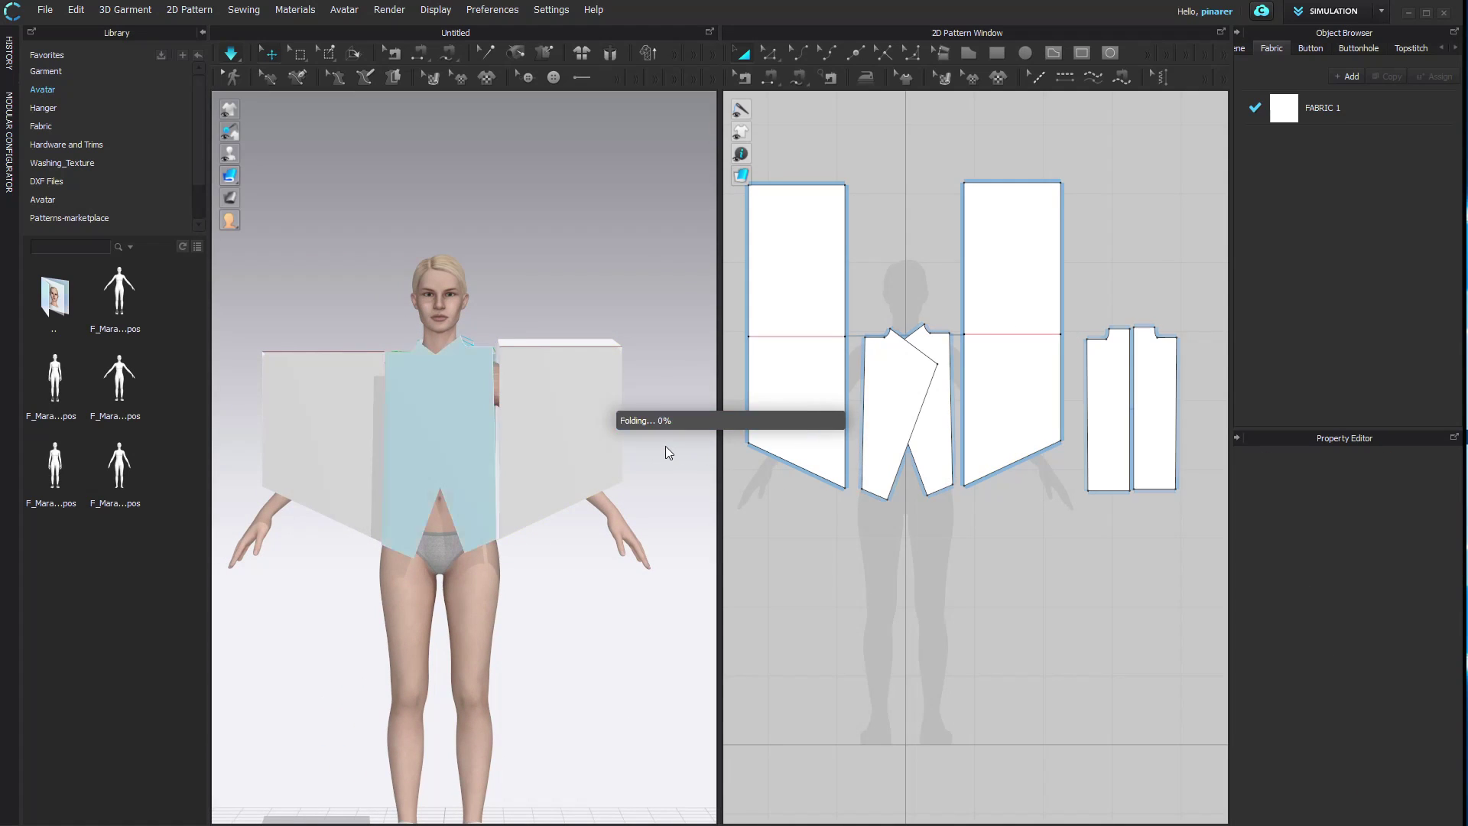
key(space)
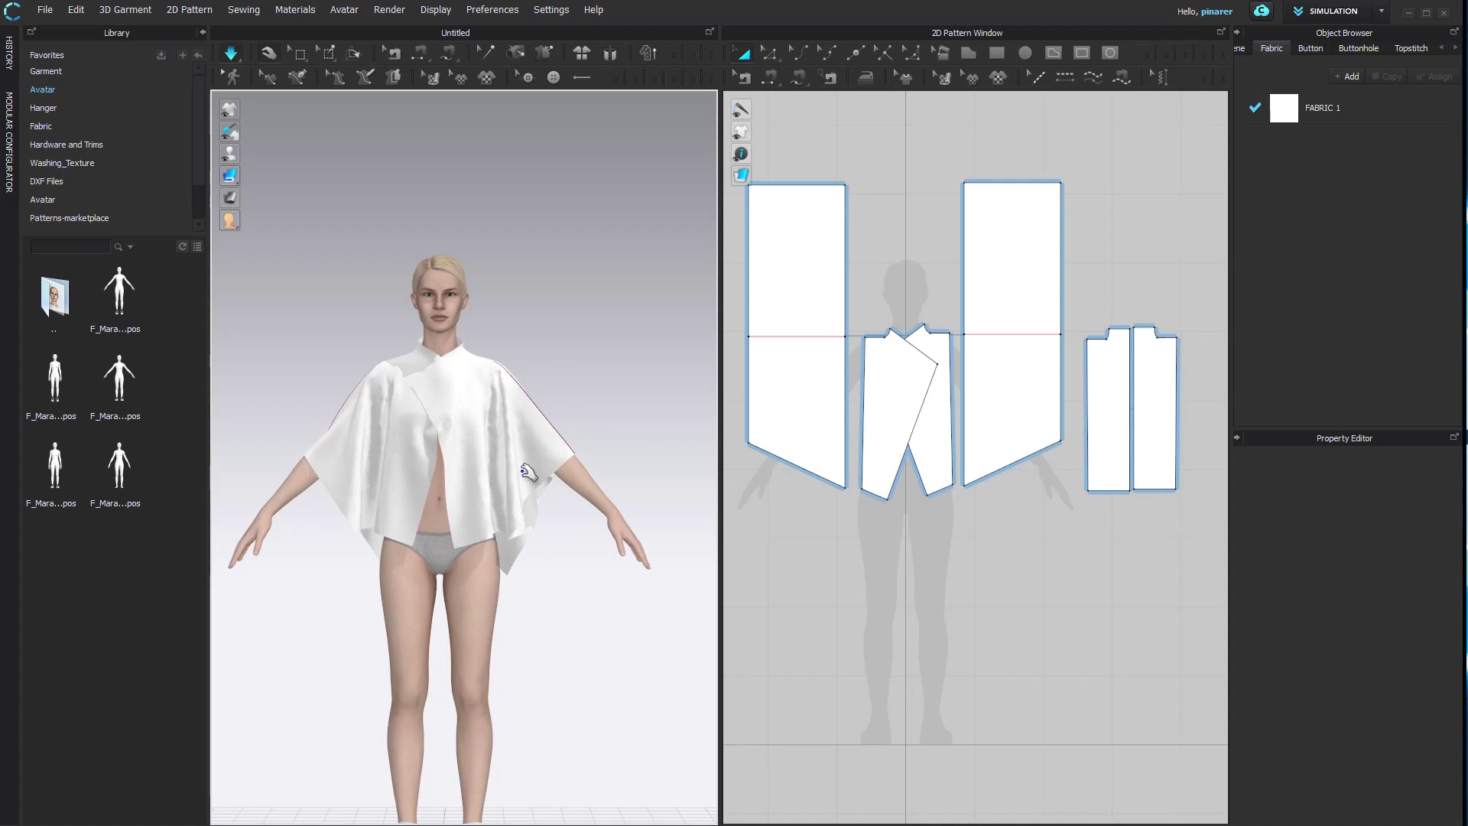
- Pull the two draped front pieces apart and turn the upper corner of the avatar's right front outward as a lapel
scroll(521, 483, up, 4)
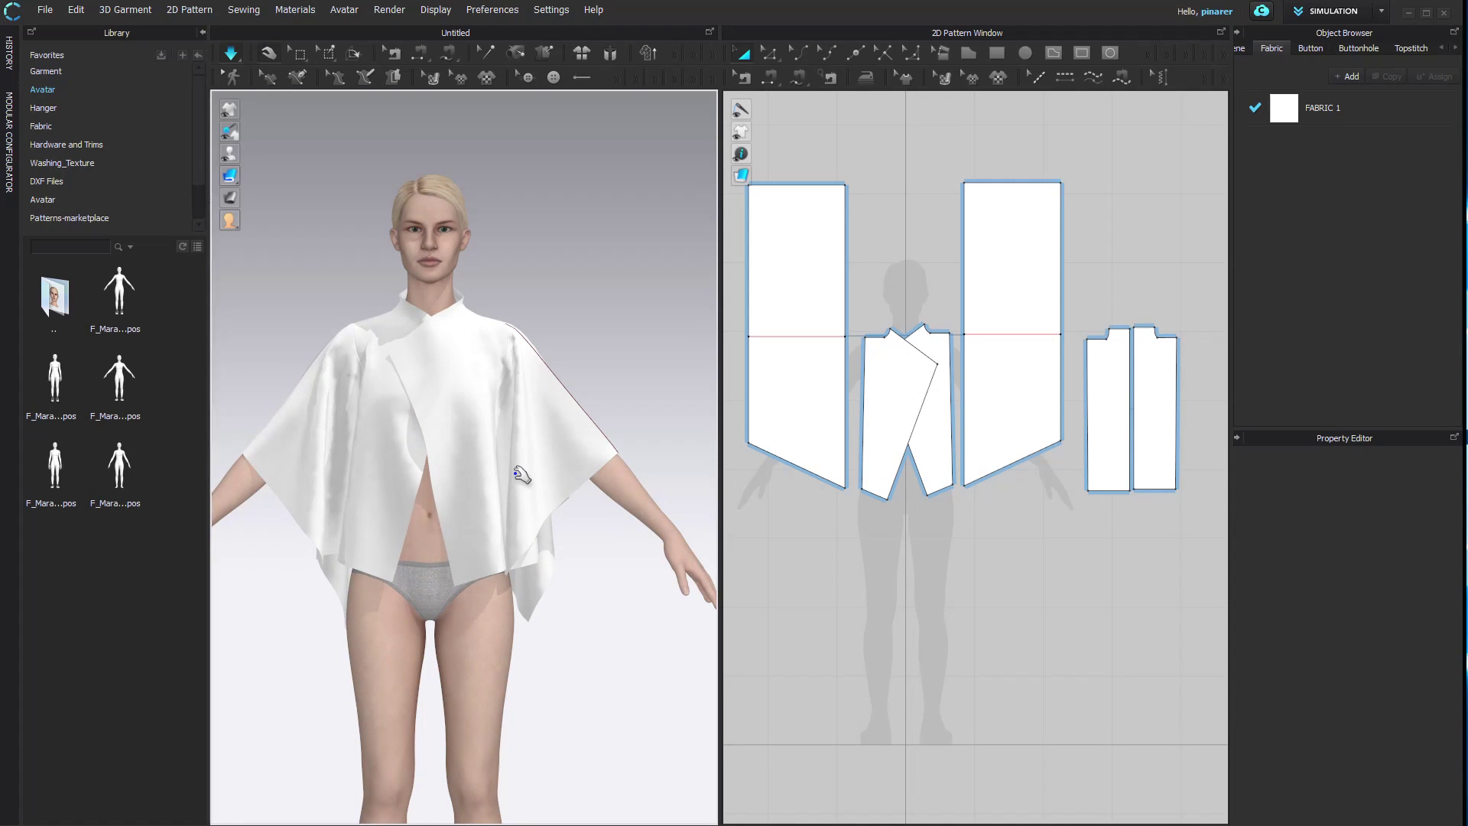
click(382, 344)
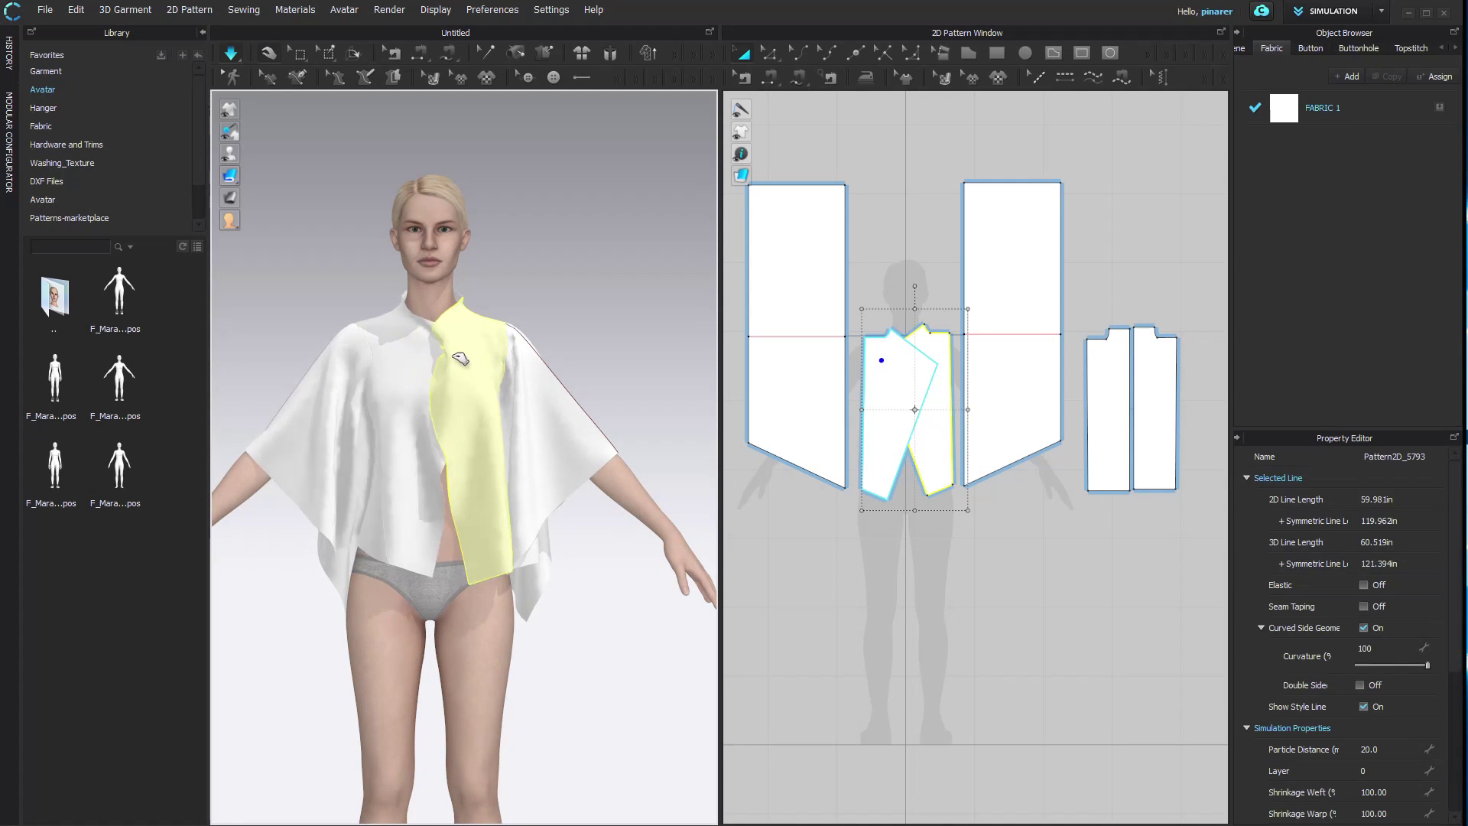
drag(493, 358, 524, 355)
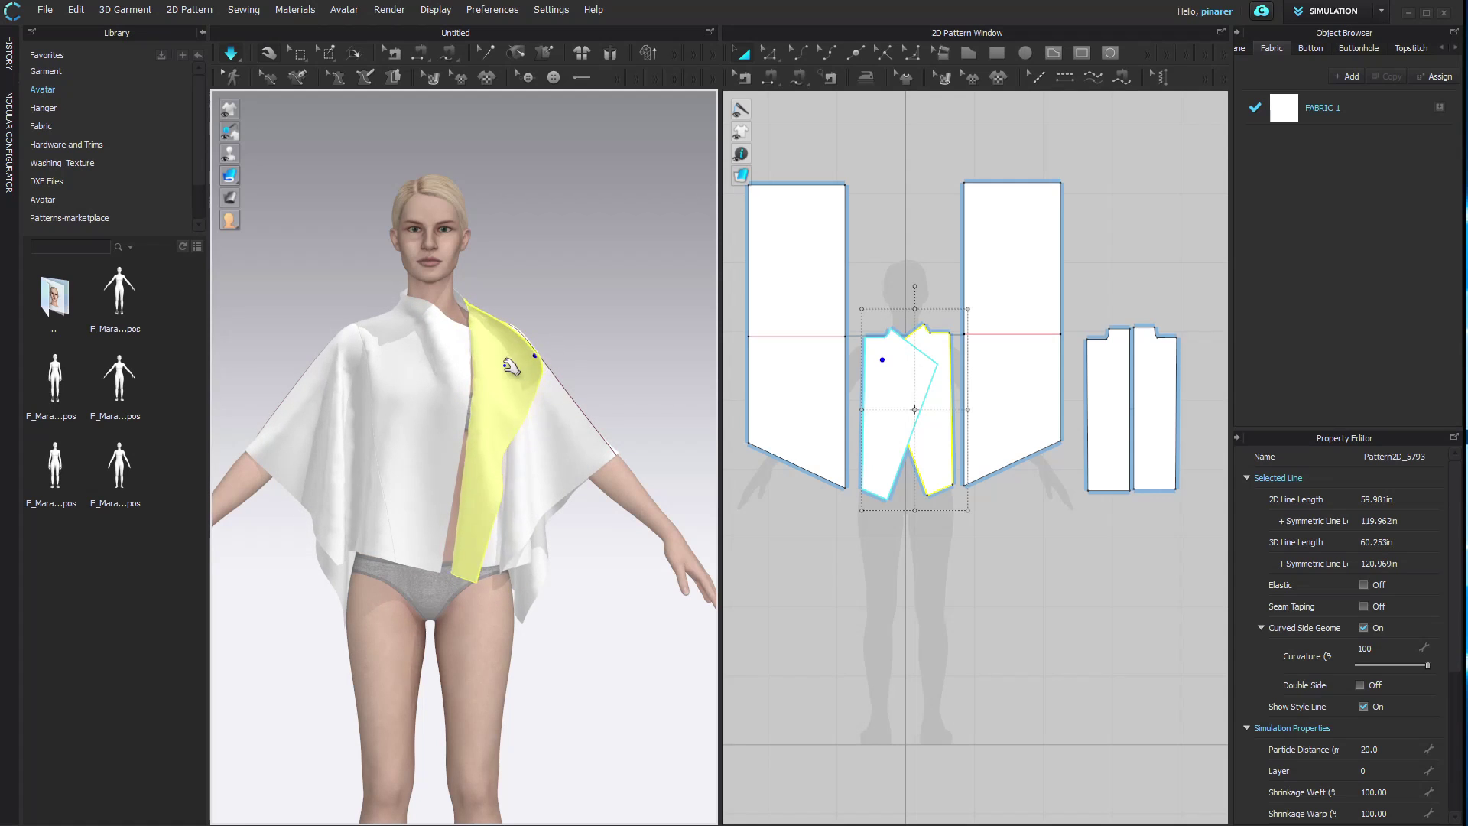
drag(447, 348, 435, 345)
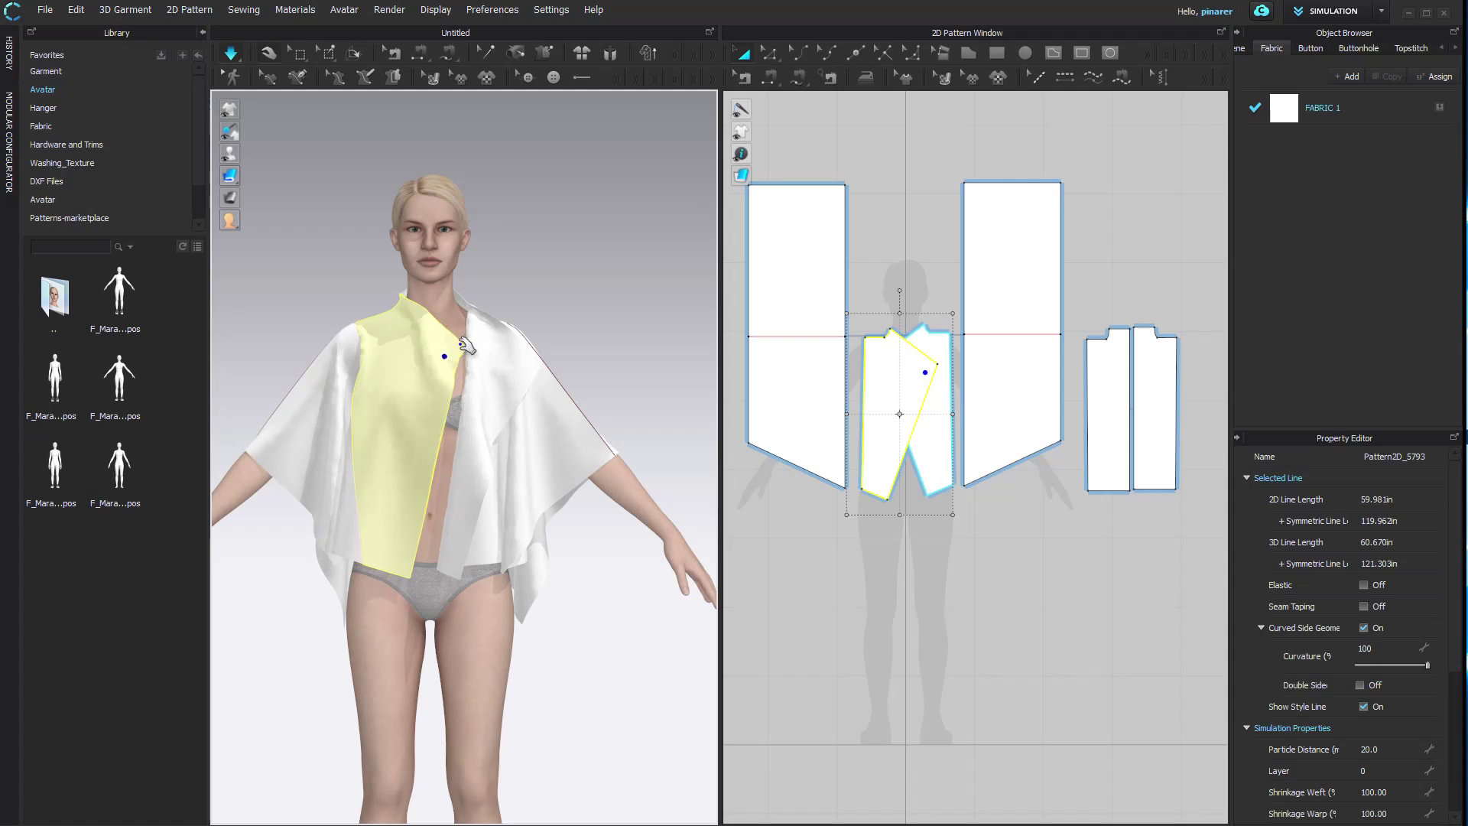
drag(331, 357, 389, 337)
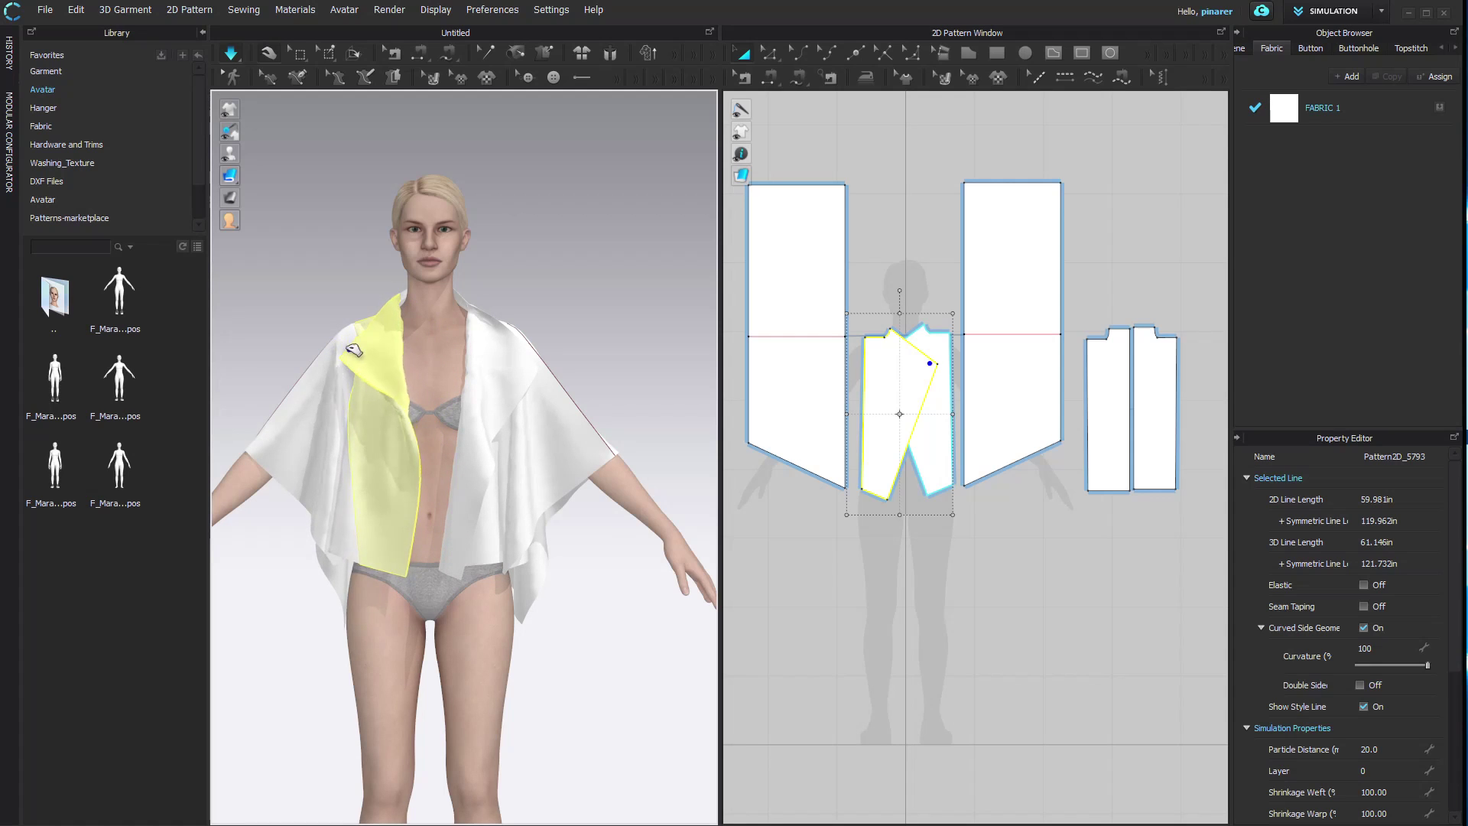
- Shape the avatar's left front in 3D by turning its upper corner outward into a matching lapel
click(477, 344)
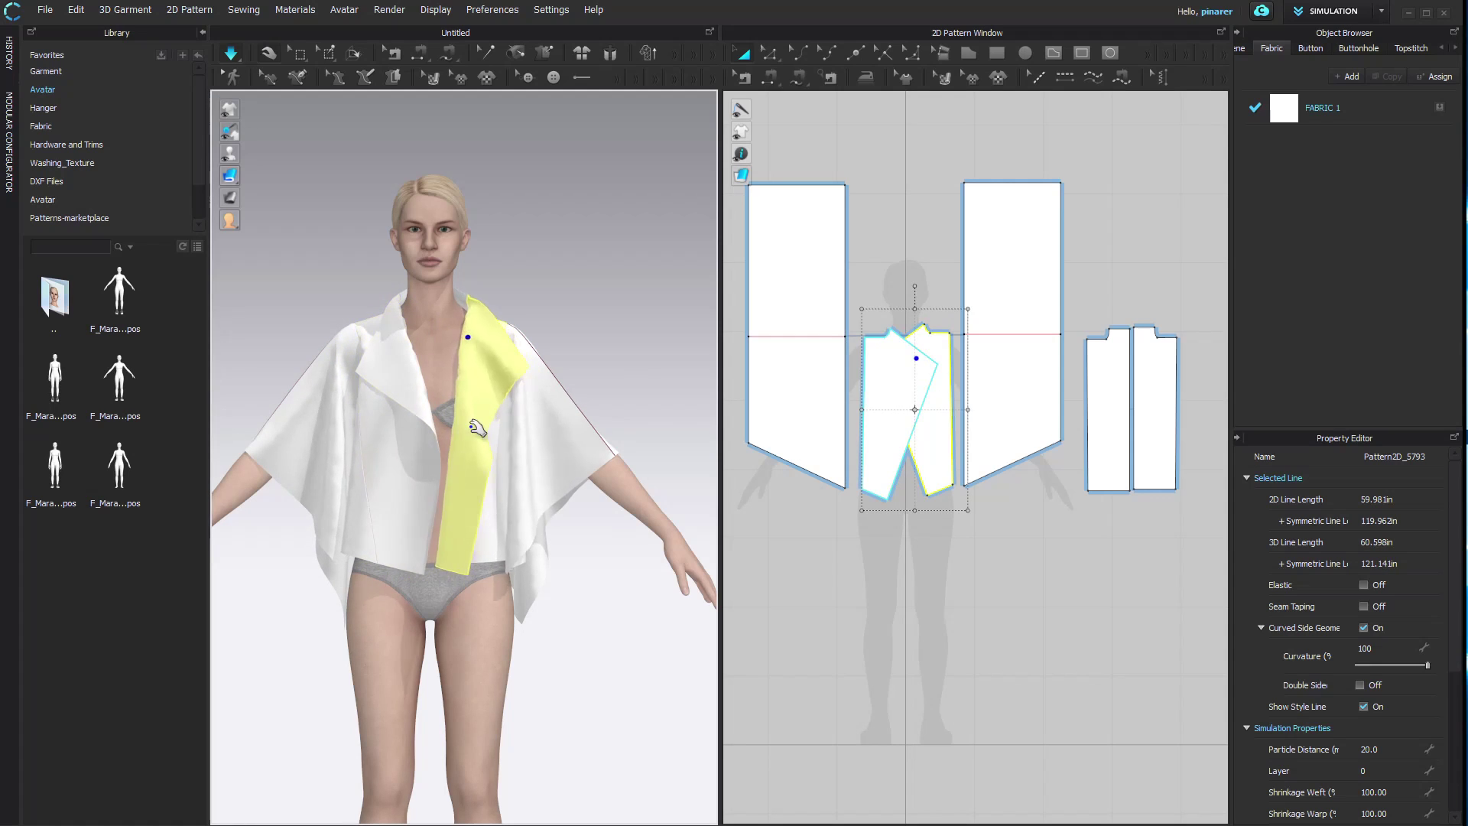
click(468, 526)
click(369, 520)
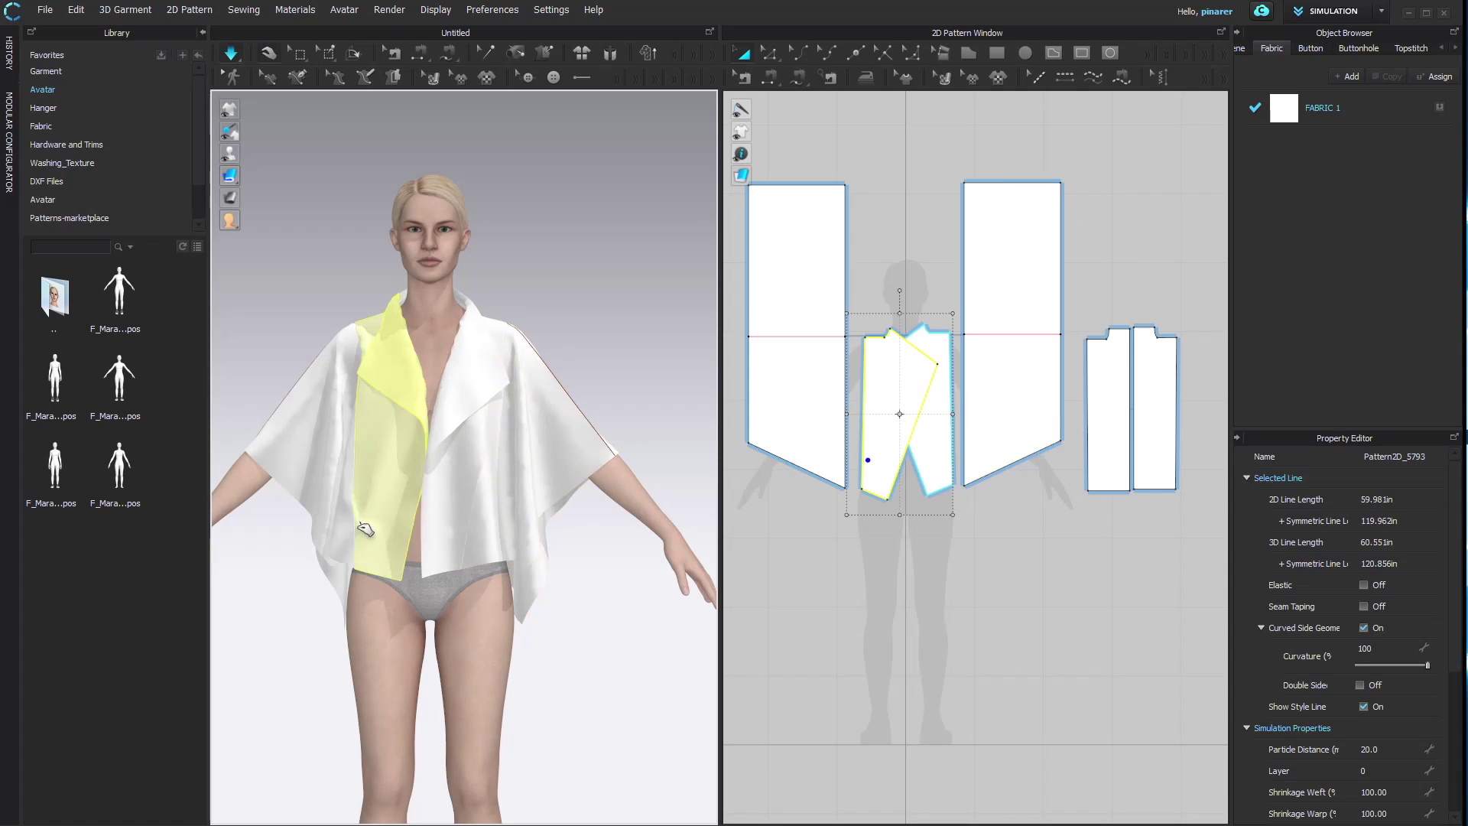
click(495, 508)
click(548, 417)
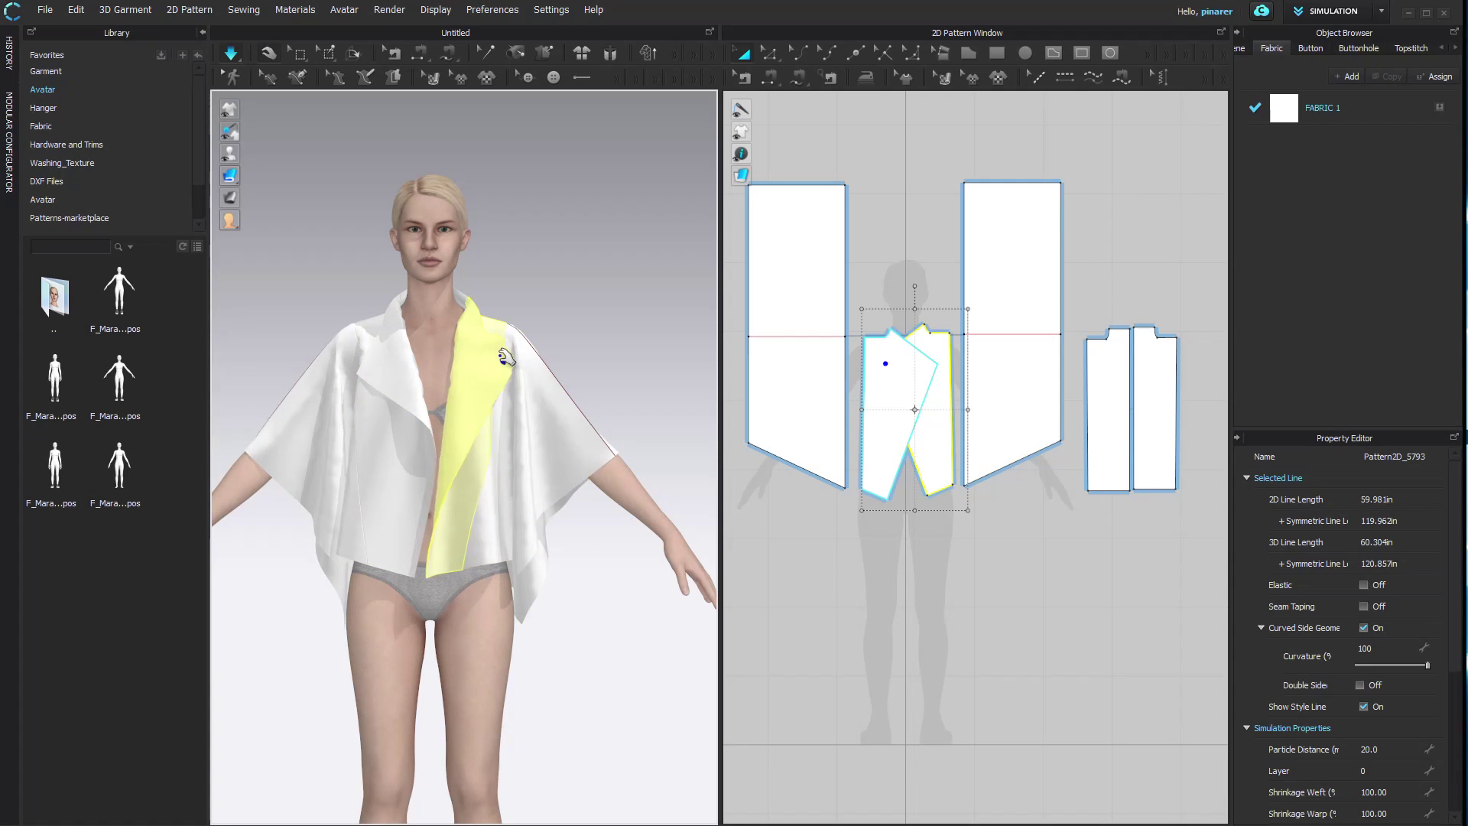
click(527, 360)
click(464, 363)
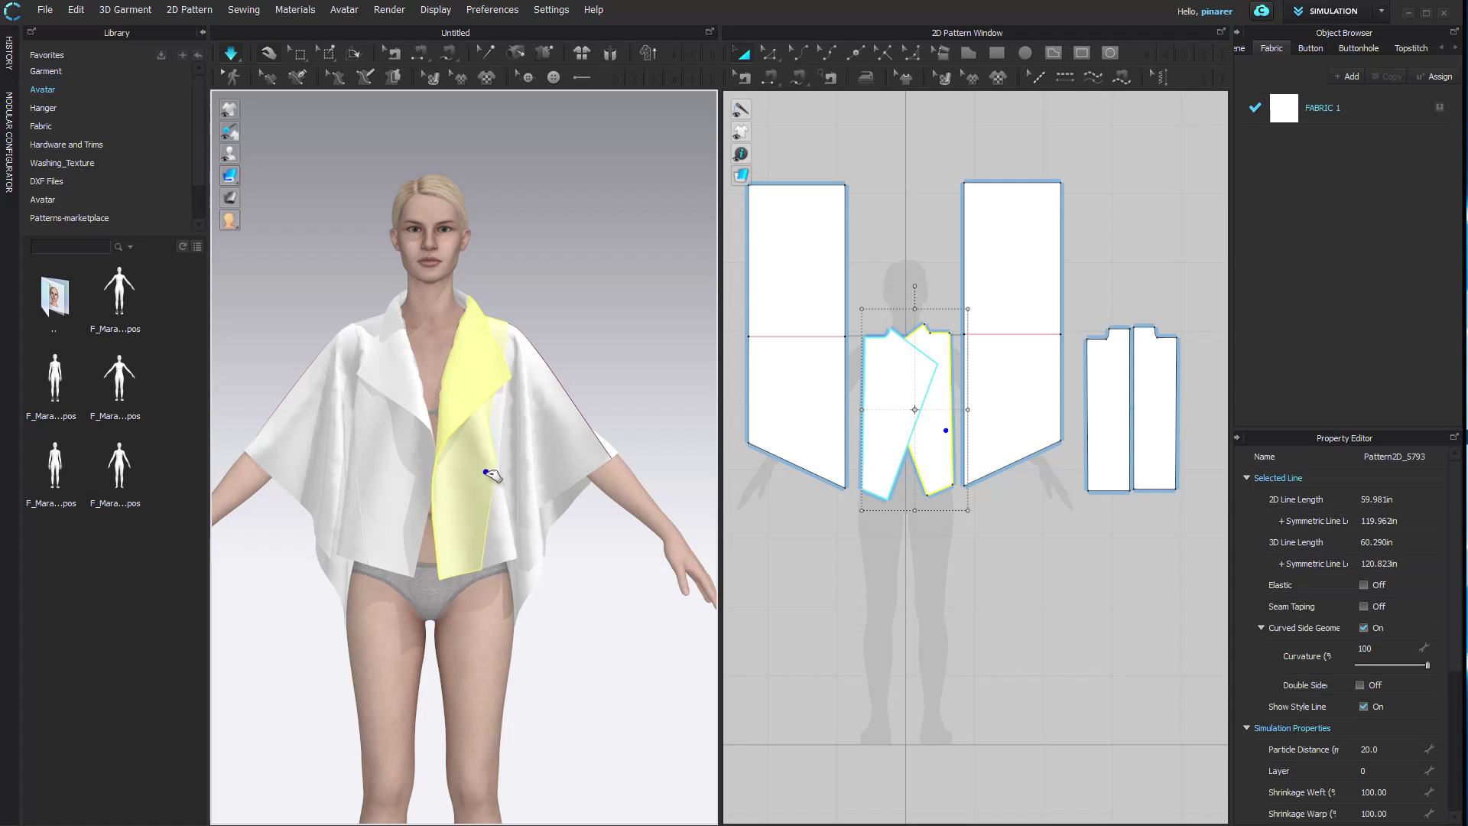
- Straighten the lower part of the avatar's left front and even out the right lapel in the simulation
drag(505, 472, 467, 493)
right_drag(468, 494, 465, 497)
drag(363, 365, 352, 360)
click(600, 370)
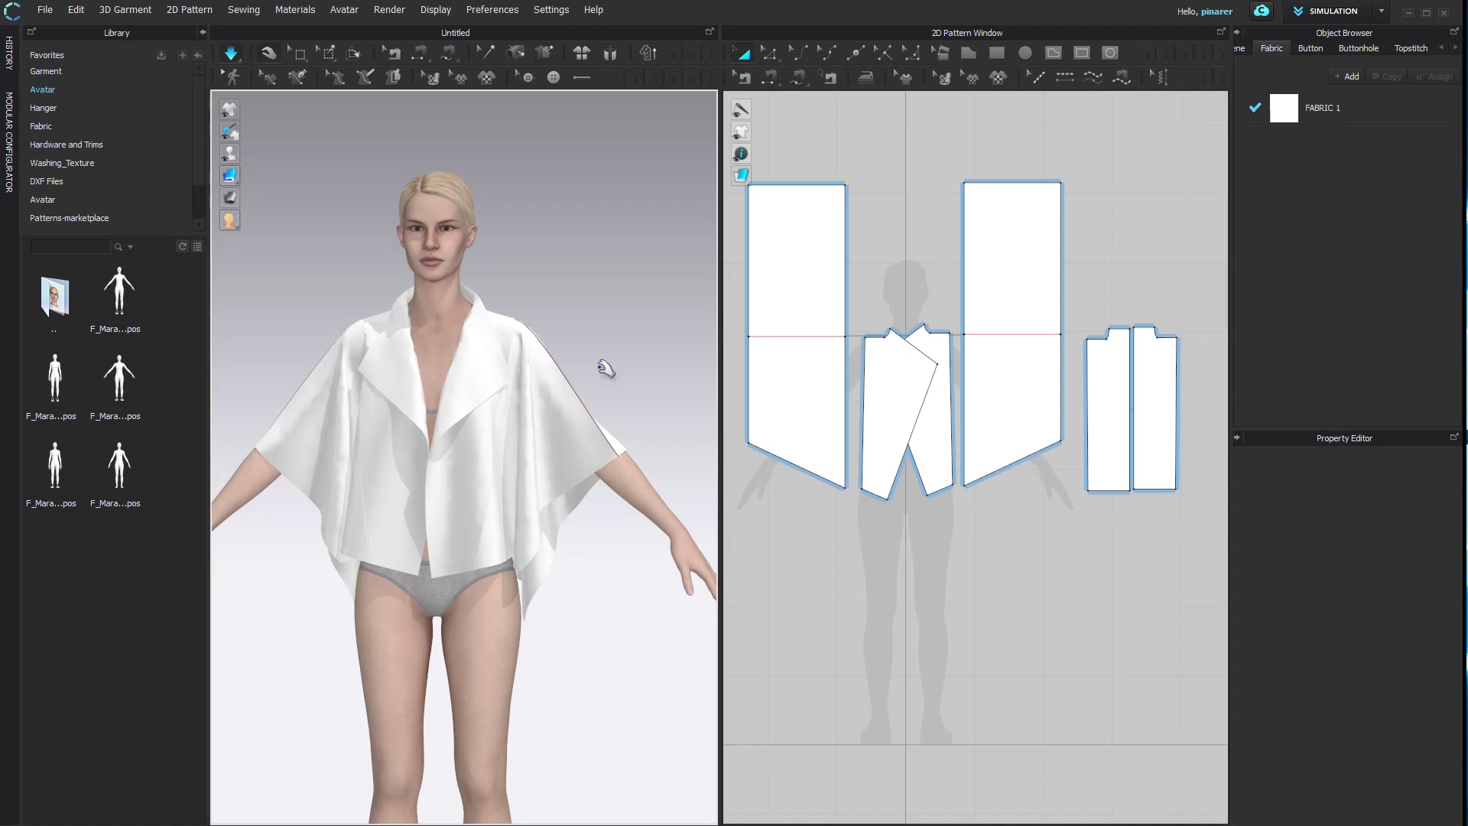
- Delete the internal fold lines across the large panels, let the garment resettle and stop the simulation
key(z)
click(805, 337)
click(800, 571)
key(space)
mouse_move(606, 344)
right_down()
mouse_move(285, 359)
mouse_move(591, 319)
mouse_move(614, 342)
right_up()
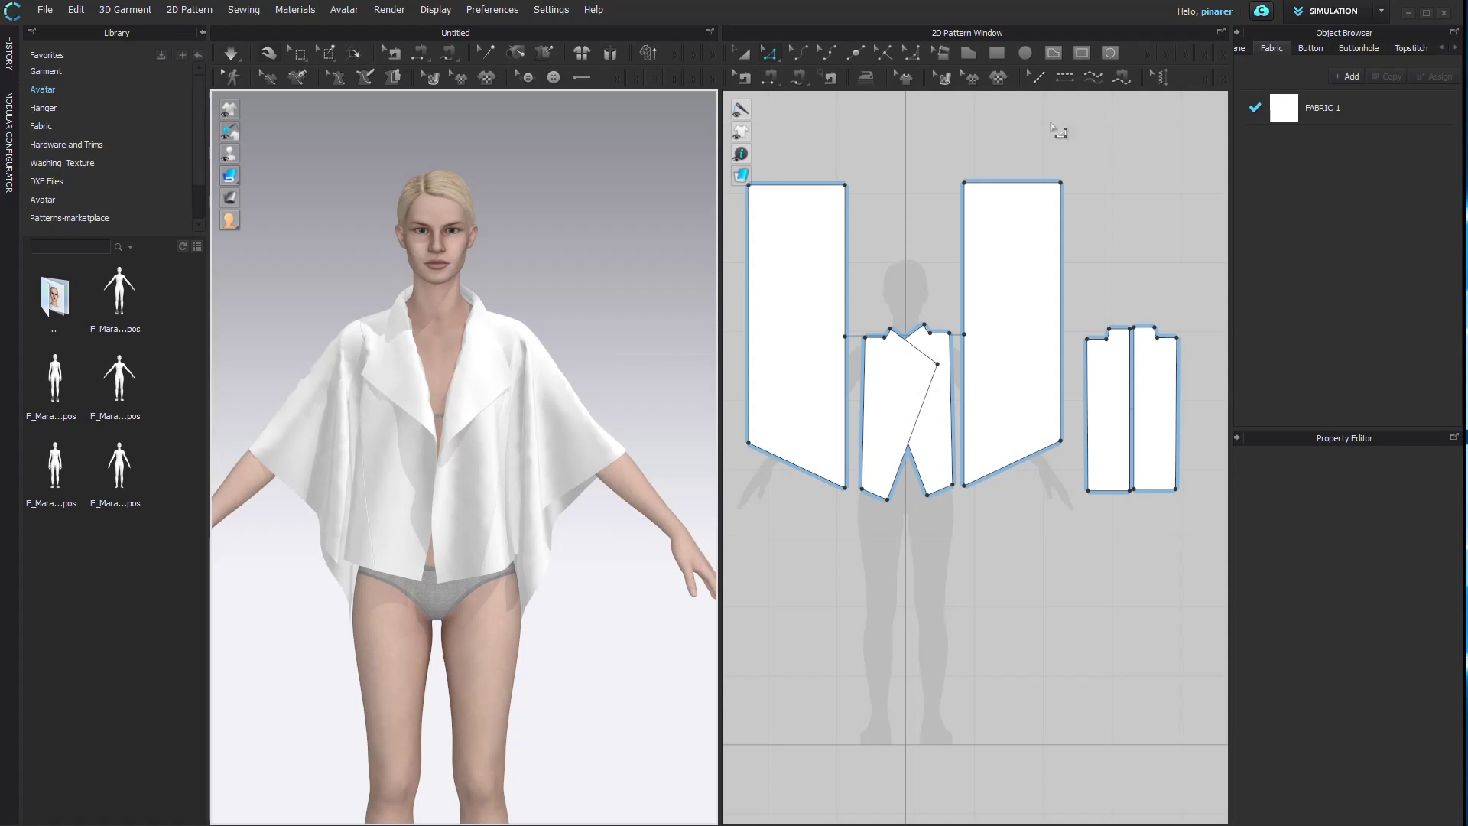
- Create an internal rectangle 0.4 in wide and 2 in high on the large panel between the fronts and backs
click(997, 58)
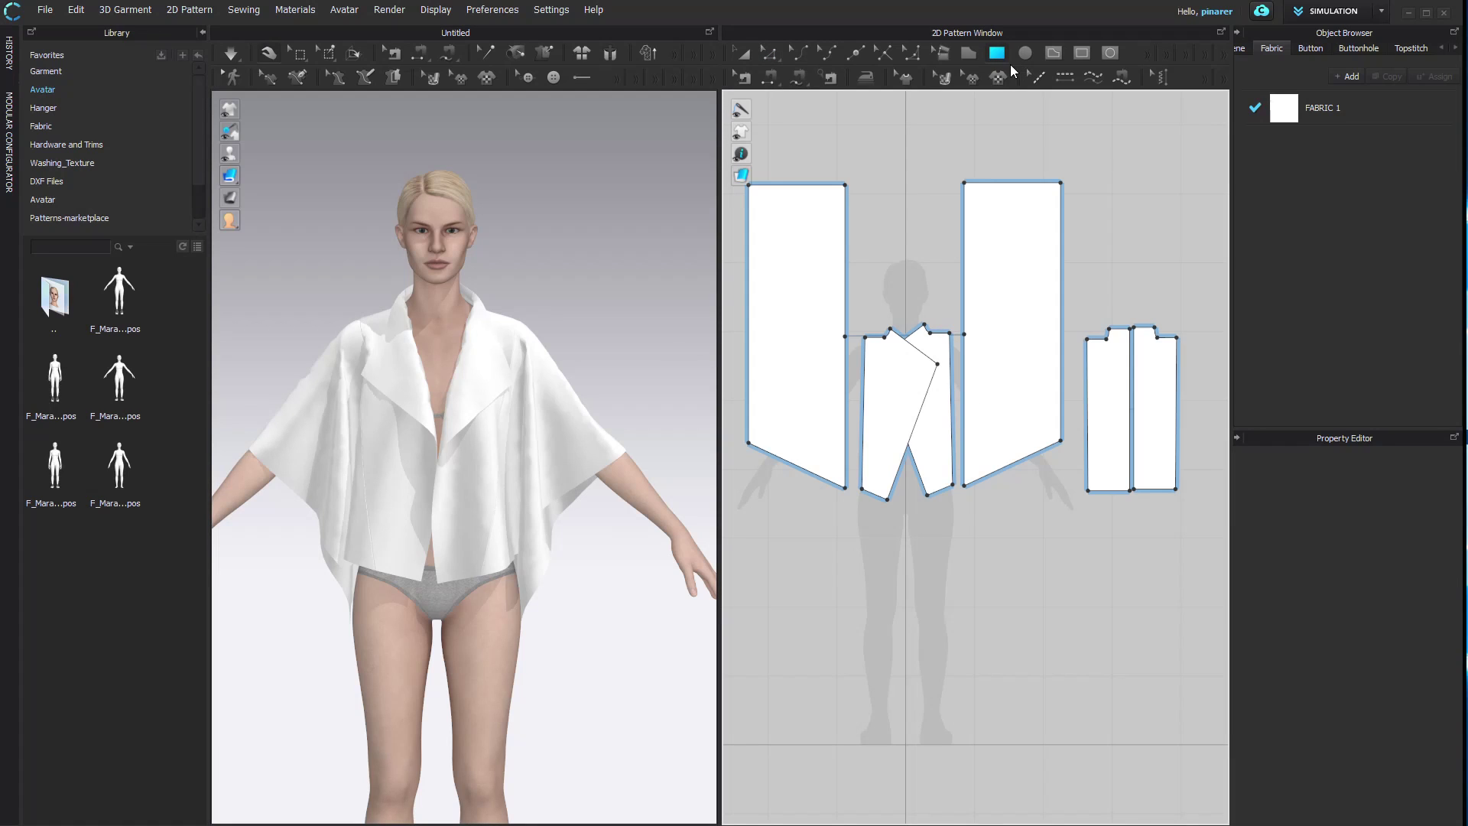
click(965, 398)
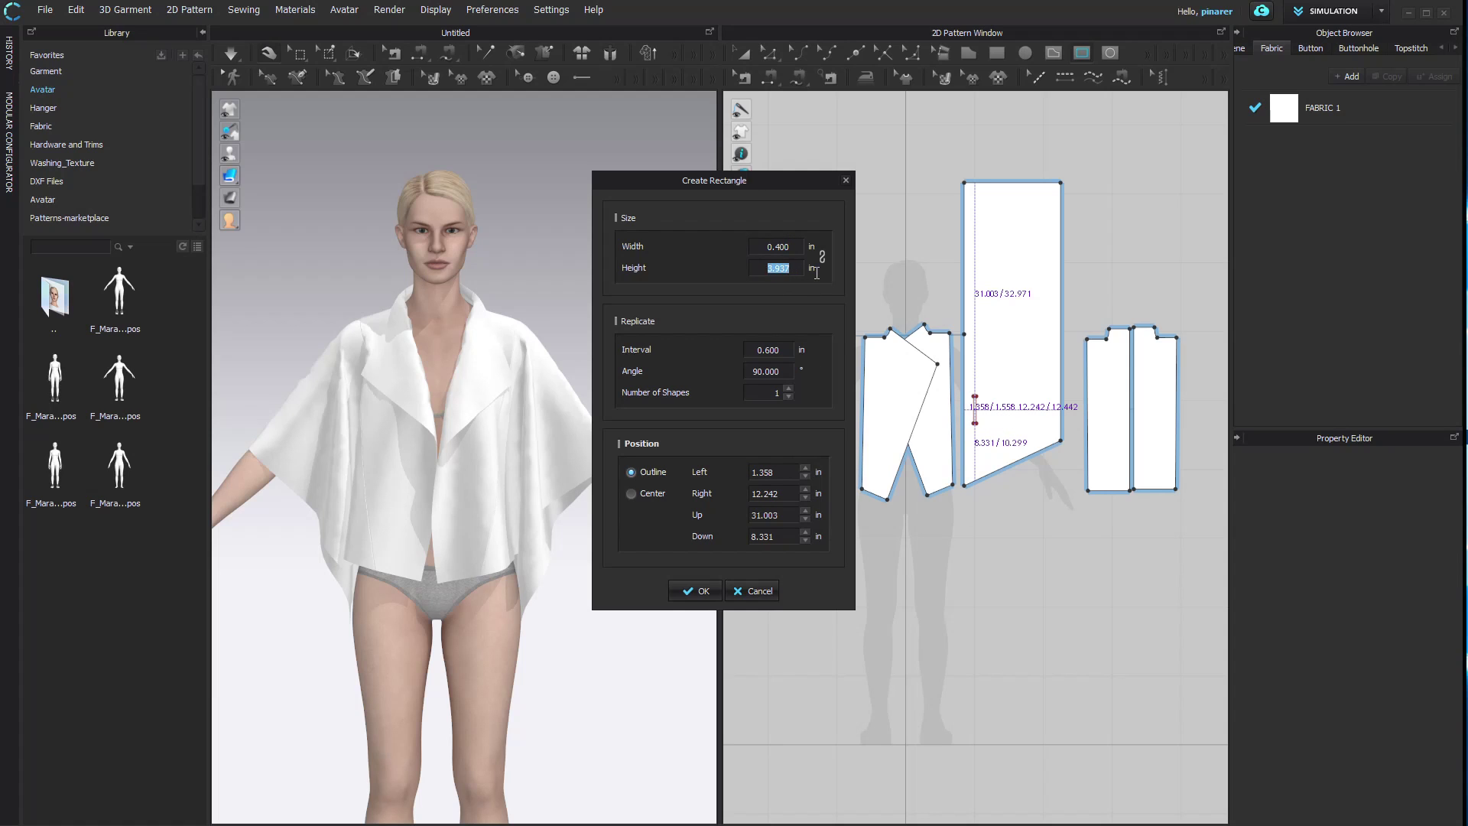
click(706, 599)
scroll(996, 439, up, 7)
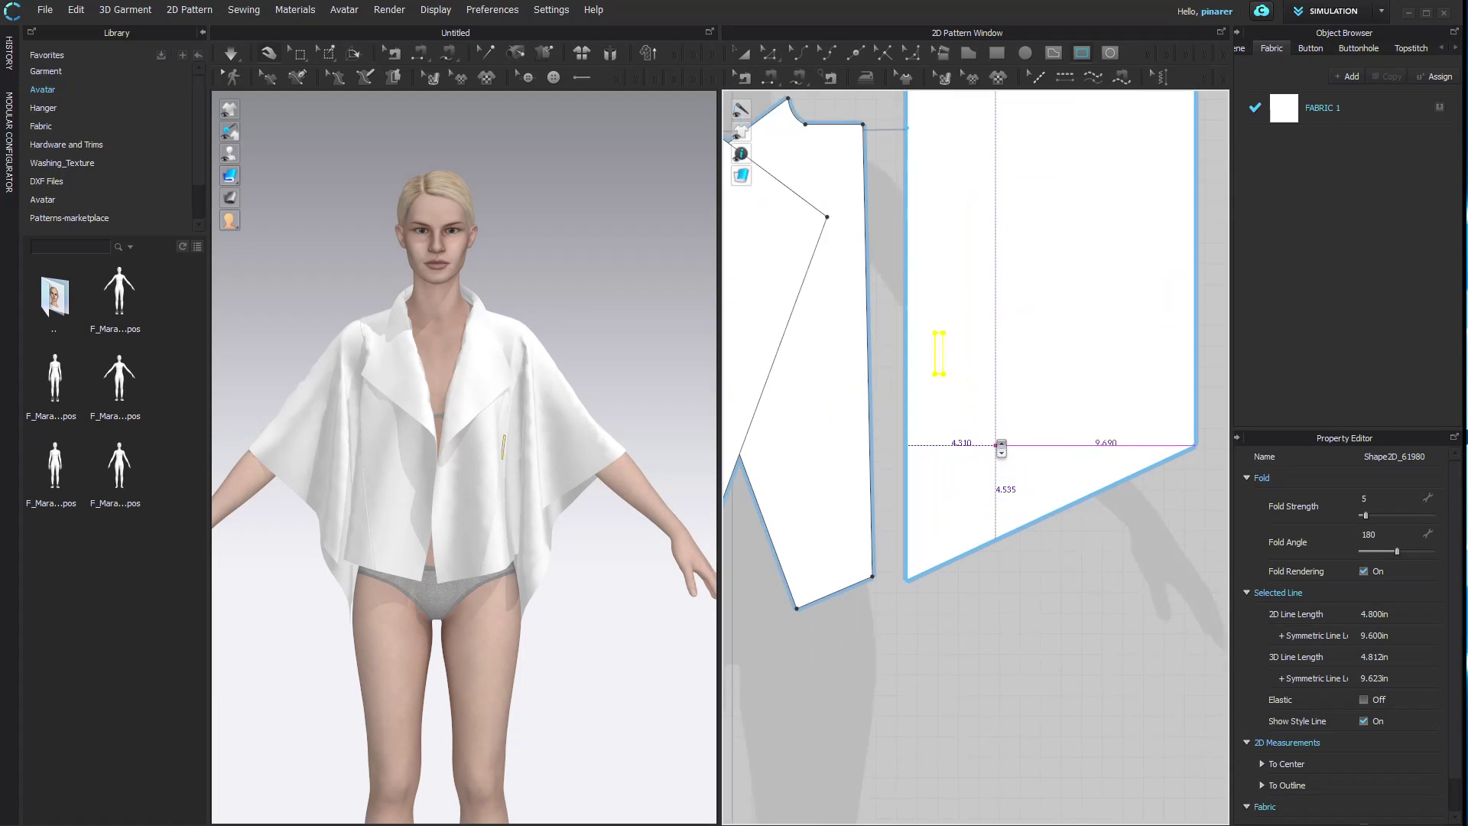
- Move the internal rectangle slightly down and inward on the large panel and copy it
click(749, 60)
drag(921, 316, 931, 369)
right_drag(665, 374, 727, 383)
drag(934, 371, 934, 353)
mouse_move(639, 351)
right_down()
mouse_move(670, 360)
mouse_move(637, 360)
right_up()
scroll(949, 368, down, 3)
middle_drag(958, 421, 971, 614)
right_click(948, 543)
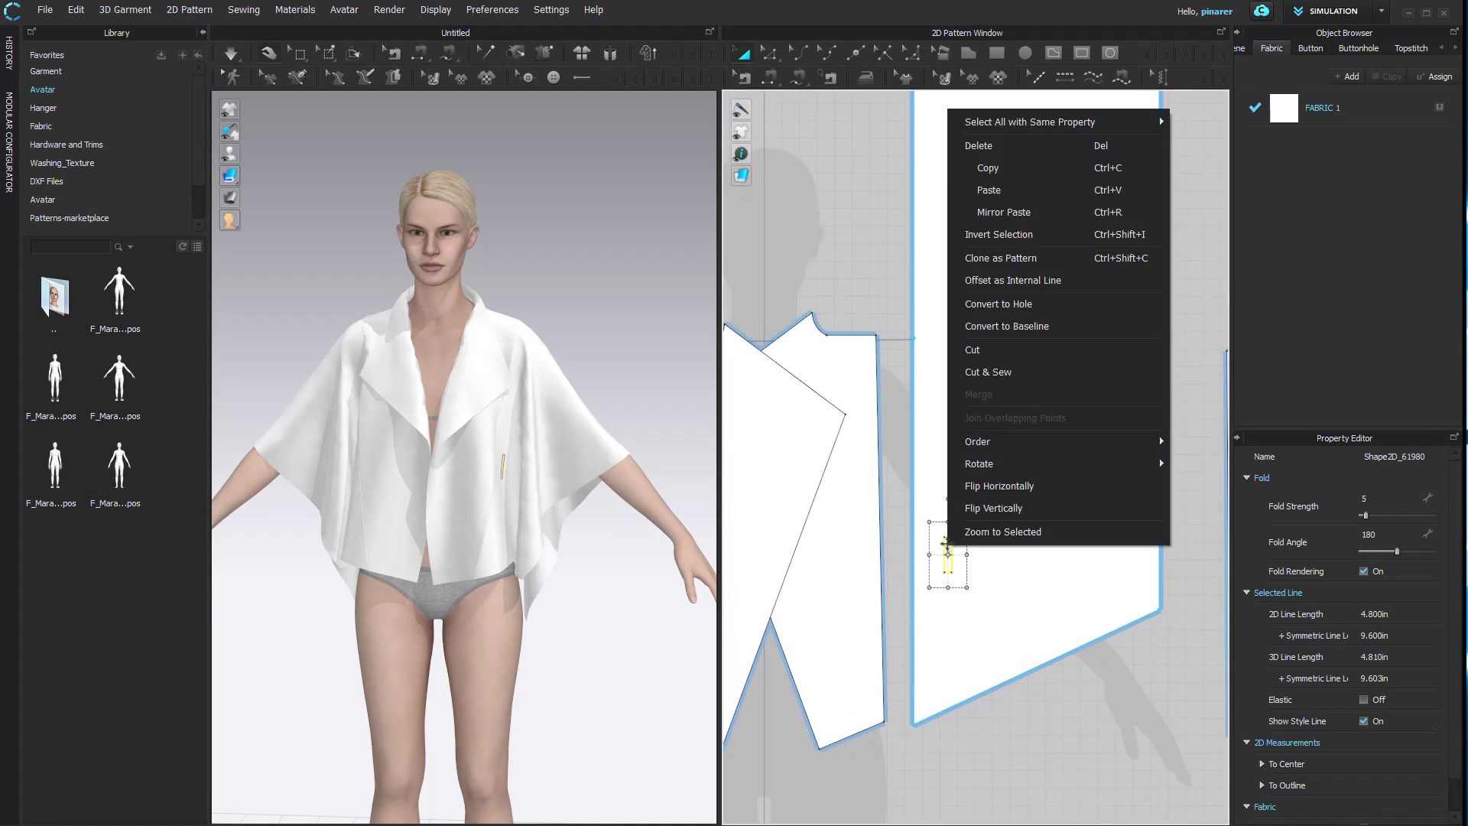
click(1031, 175)
- Paste the rectangle near the upper end of the same panel and adjust its position on the back side
middle_drag(992, 260, 1010, 511)
right_click(961, 334)
click(1063, 2)
click(961, 327)
right_drag(604, 337, 268, 333)
drag(965, 334, 971, 347)
right_drag(708, 353, 971, 337)
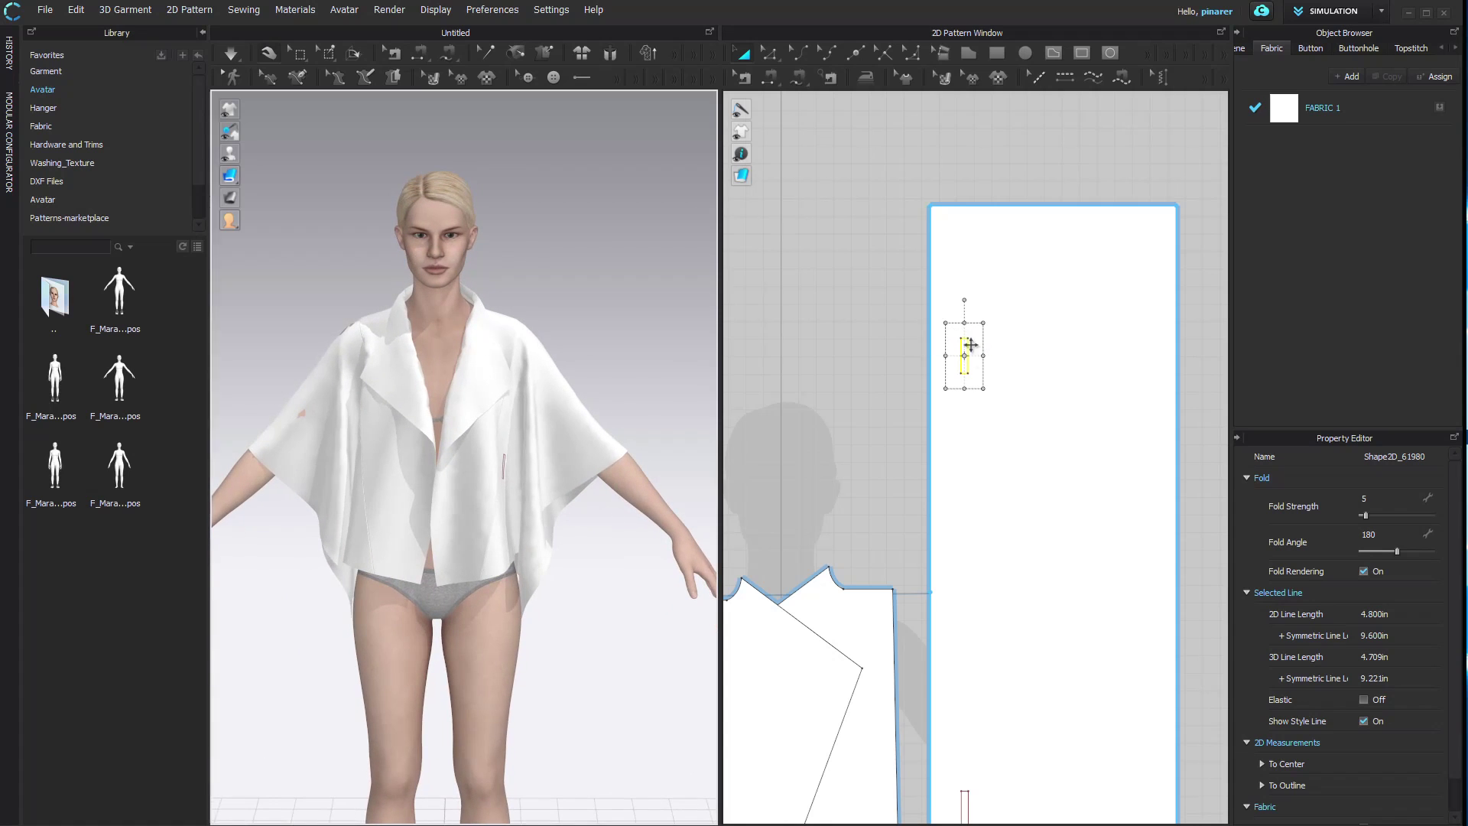
- Make a hole beside the plain internal rectangle at both the upper and lower positions of the large panel
right_click(965, 357)
click(910, 538)
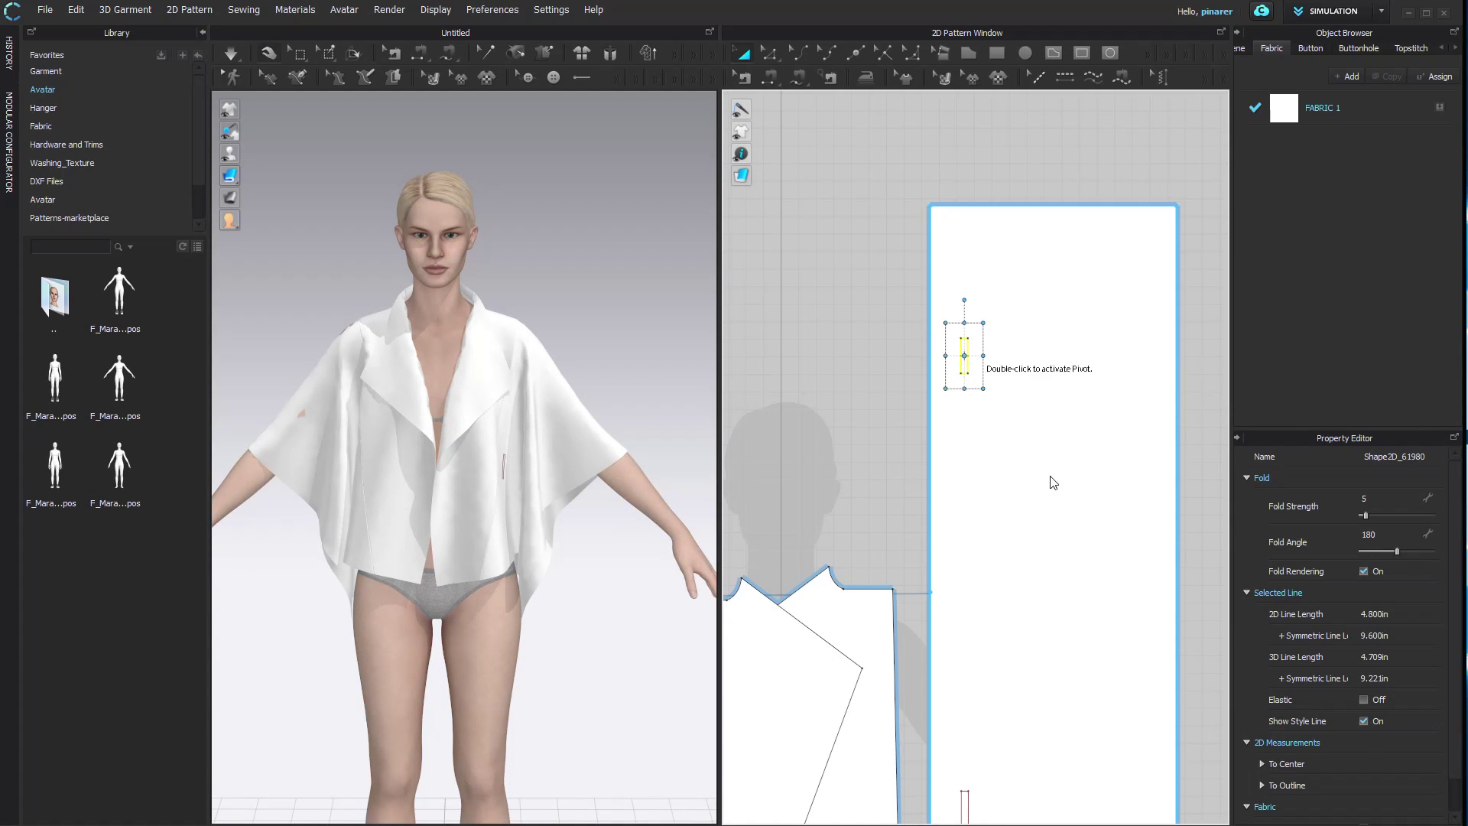
click(1054, 482)
right_drag(1032, 485, 1003, 218)
click(940, 532)
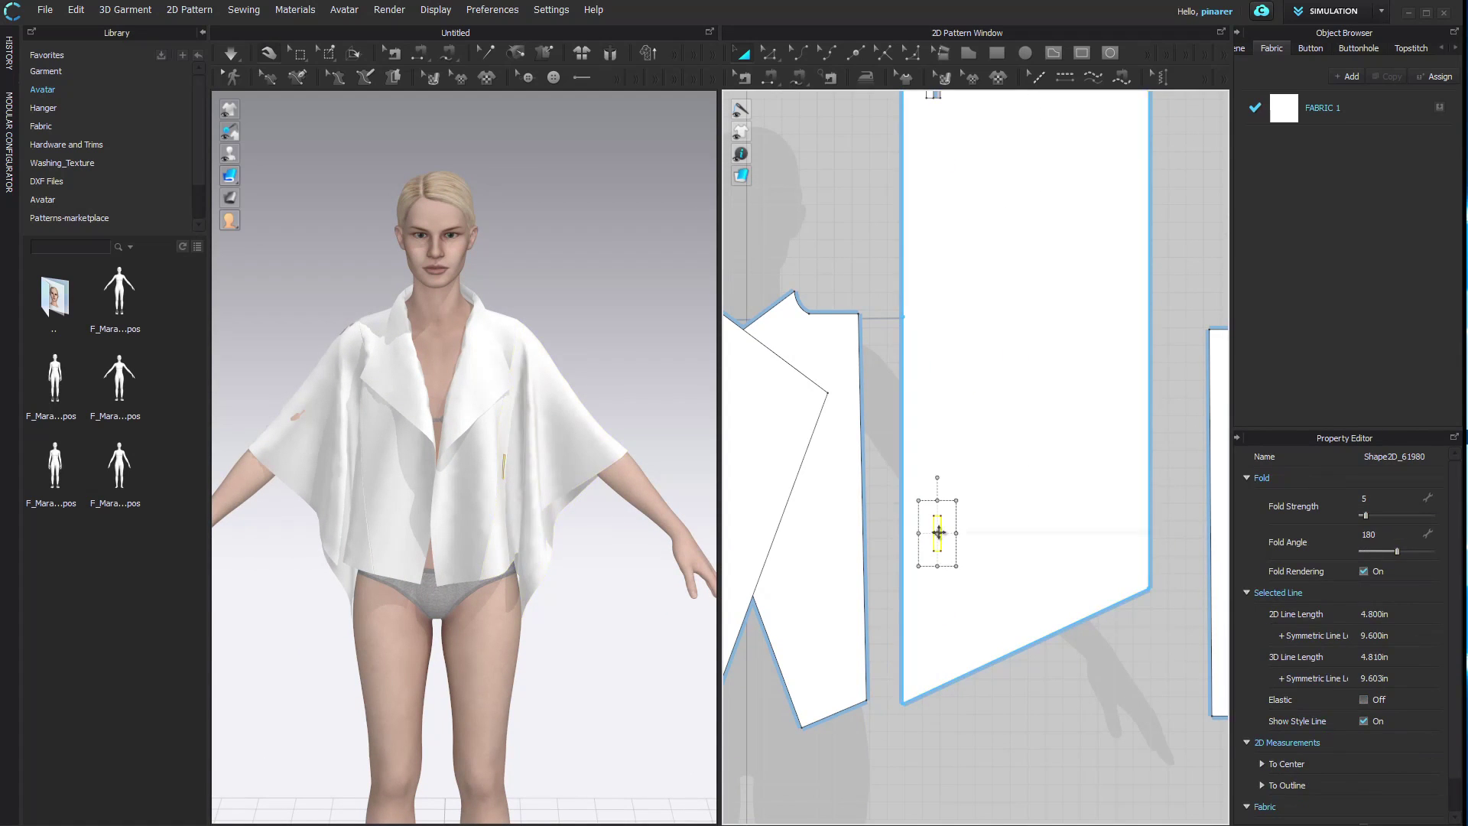
right_click(940, 532)
click(999, 351)
scroll(970, 534, up, 3)
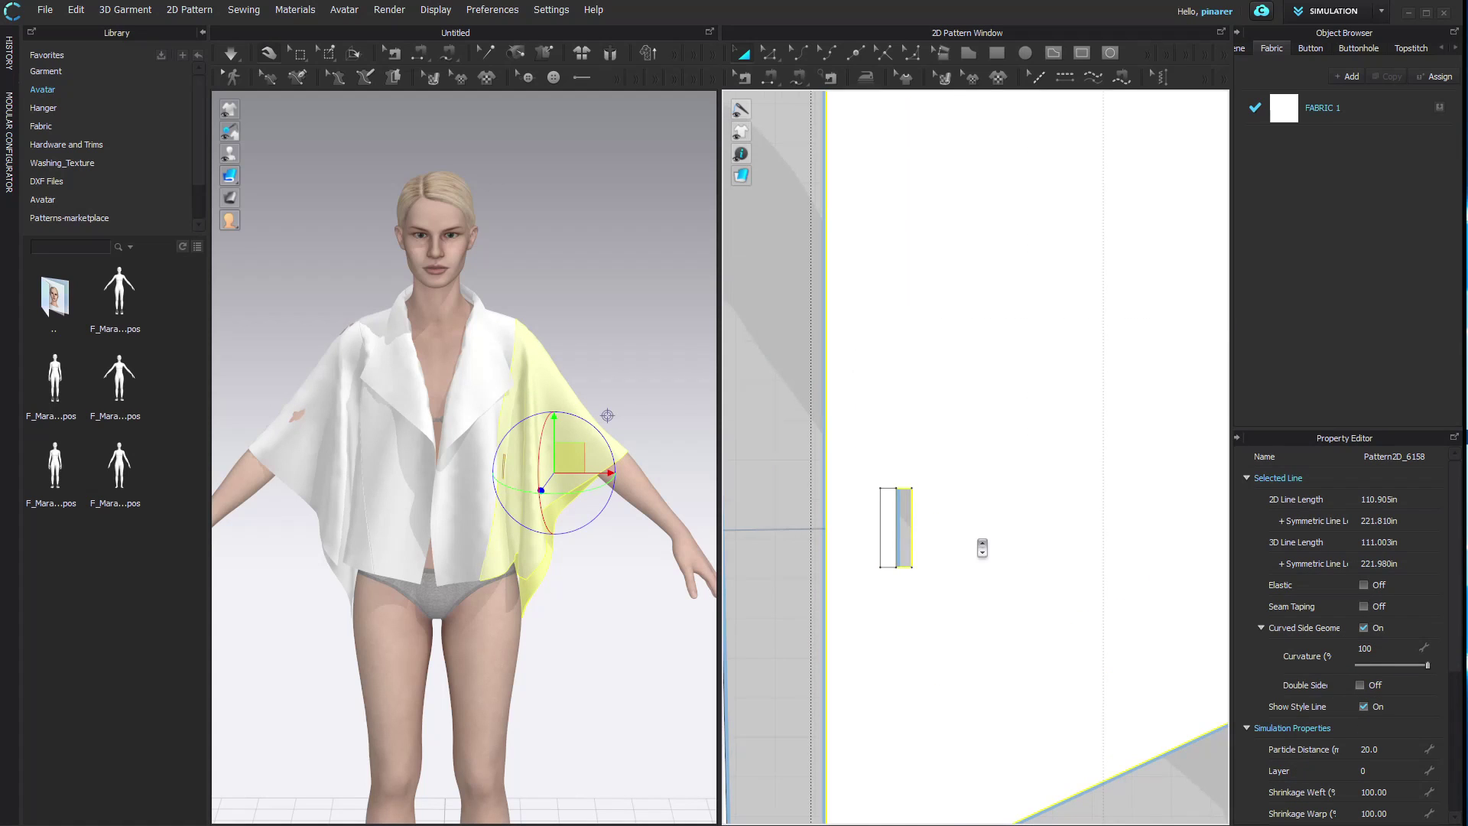
- Draw a vertical internal line down the middle of the plain rectangles beside the lower and upper holes
right_drag(1043, 493, 1096, 433)
click(1054, 52)
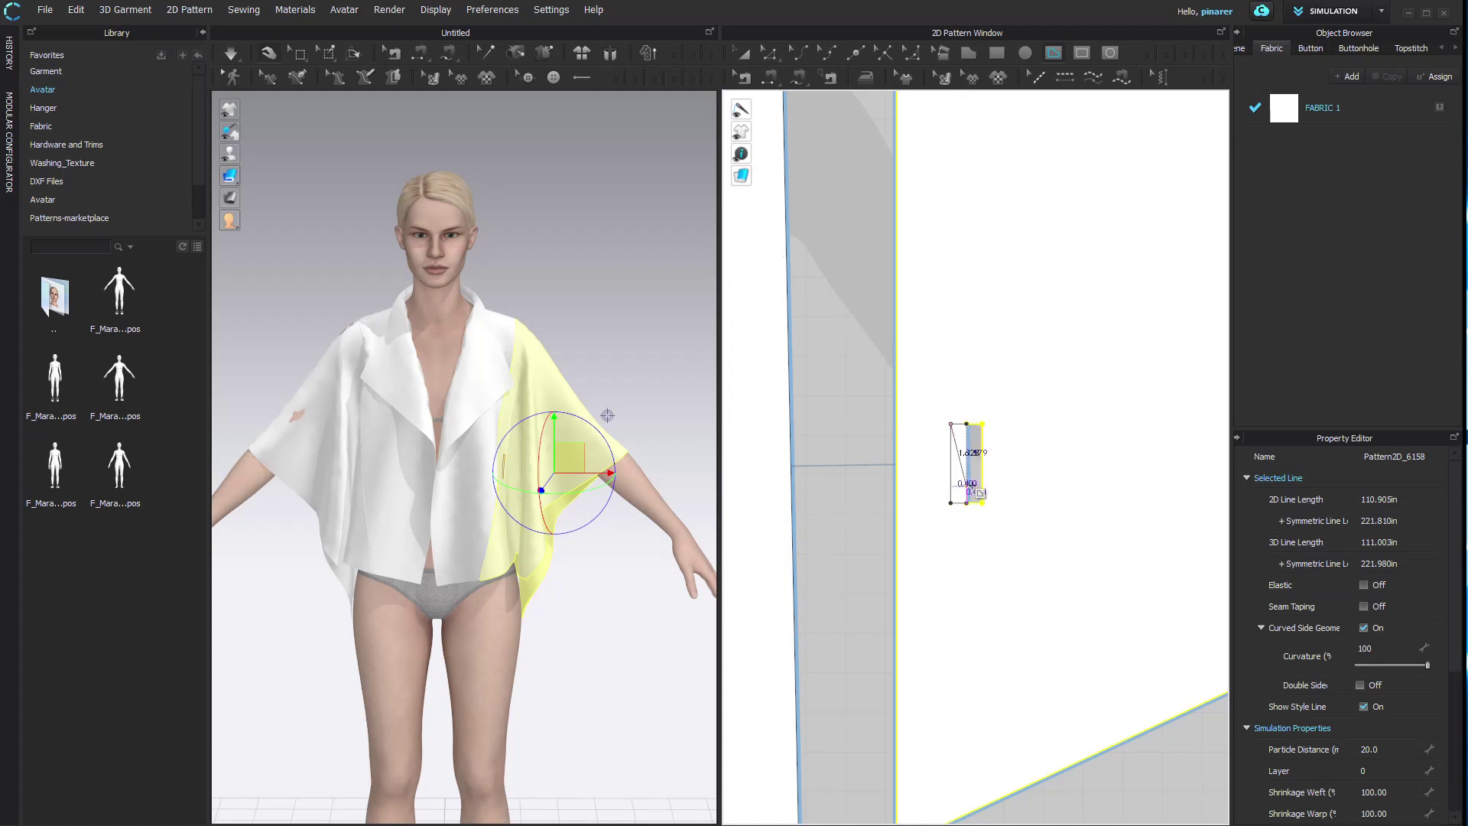
scroll(943, 423, up, 1)
drag(955, 409, 955, 503)
double_click(958, 512)
scroll(1018, 515, down, 2)
middle_drag(1017, 505, 1052, 442)
scroll(967, 448, up, 2)
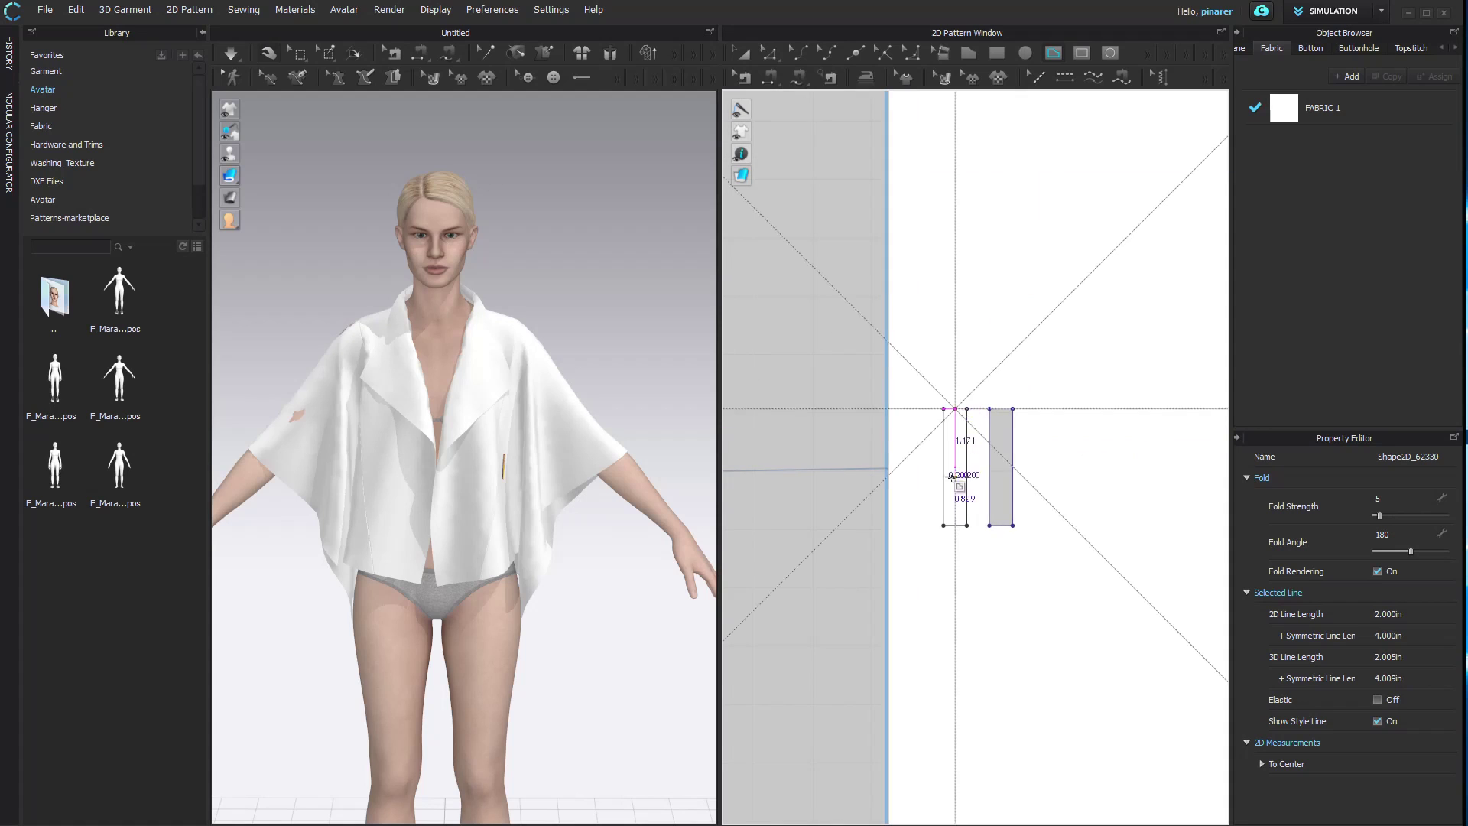
click(954, 526)
scroll(957, 490, down, 4)
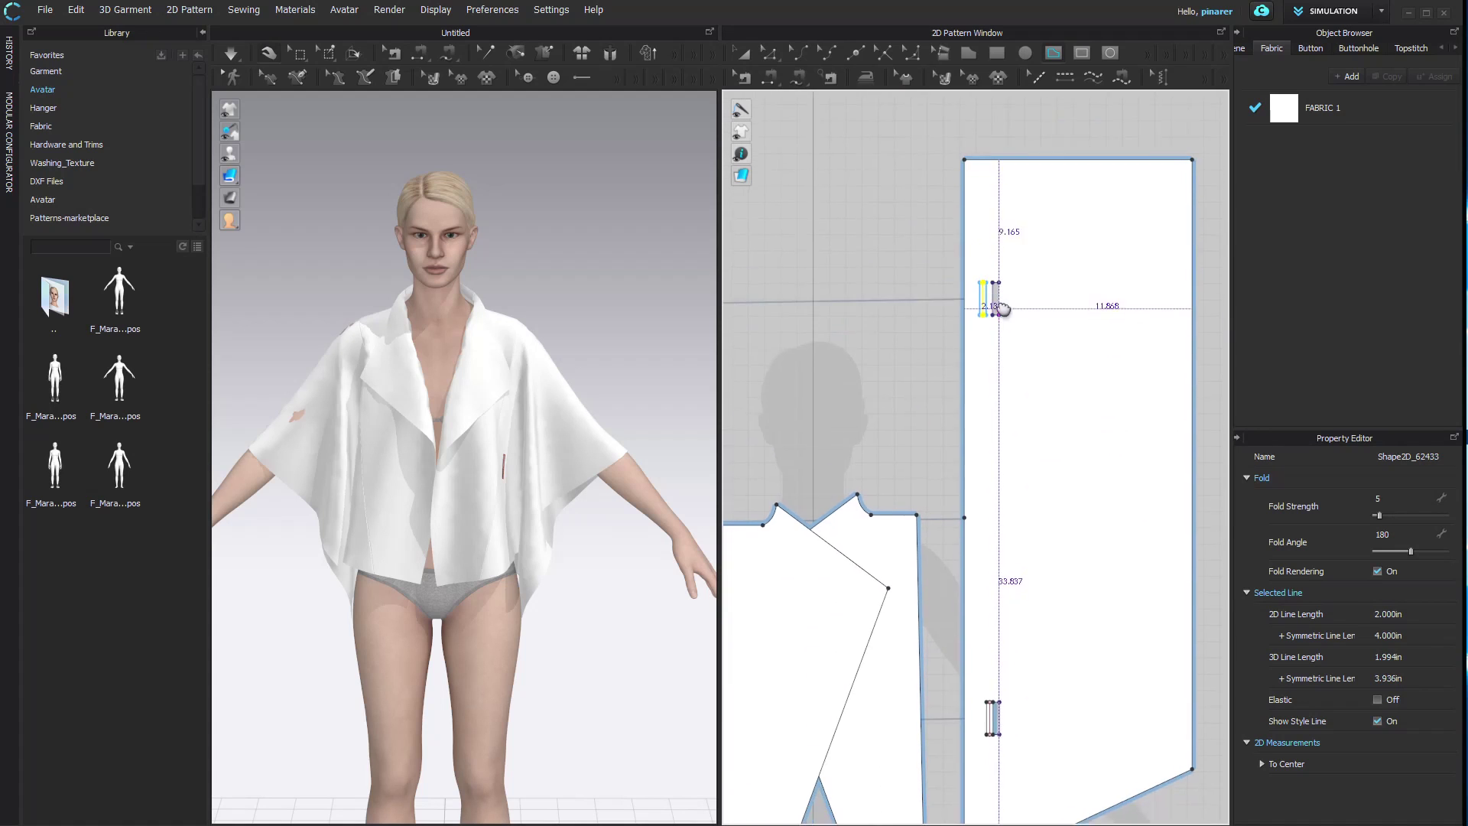
- Sew the centre lines of the upper and lower internal rectangles together and reverse the seam direction
key(n)
scroll(993, 728, up, 3)
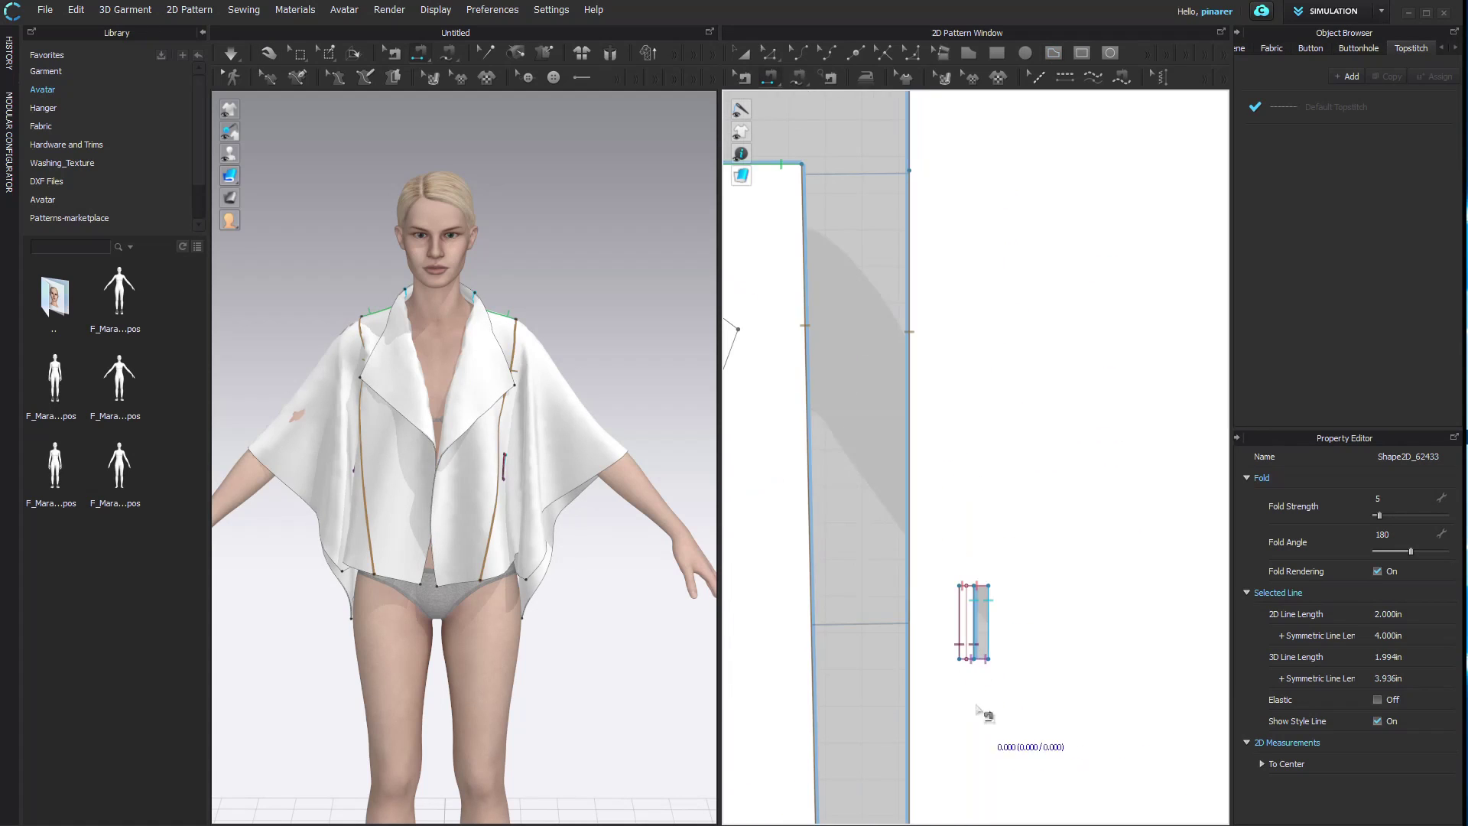
middle_drag(985, 352, 1044, 787)
middle_drag(1031, 386, 984, 716)
click(964, 423)
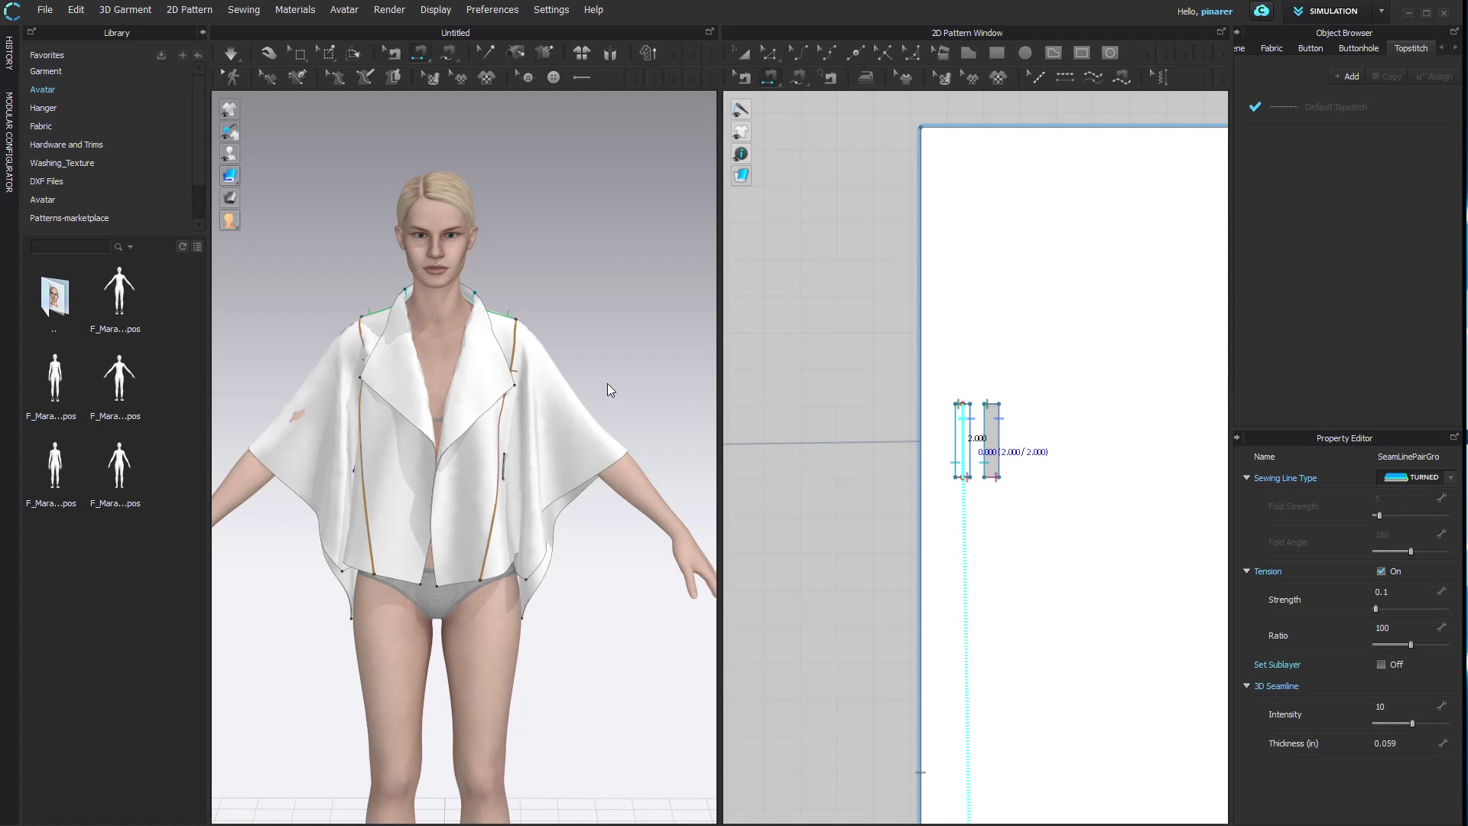
mouse_move(621, 394)
right_down()
mouse_move(620, 378)
mouse_move(429, 371)
mouse_move(623, 380)
right_up()
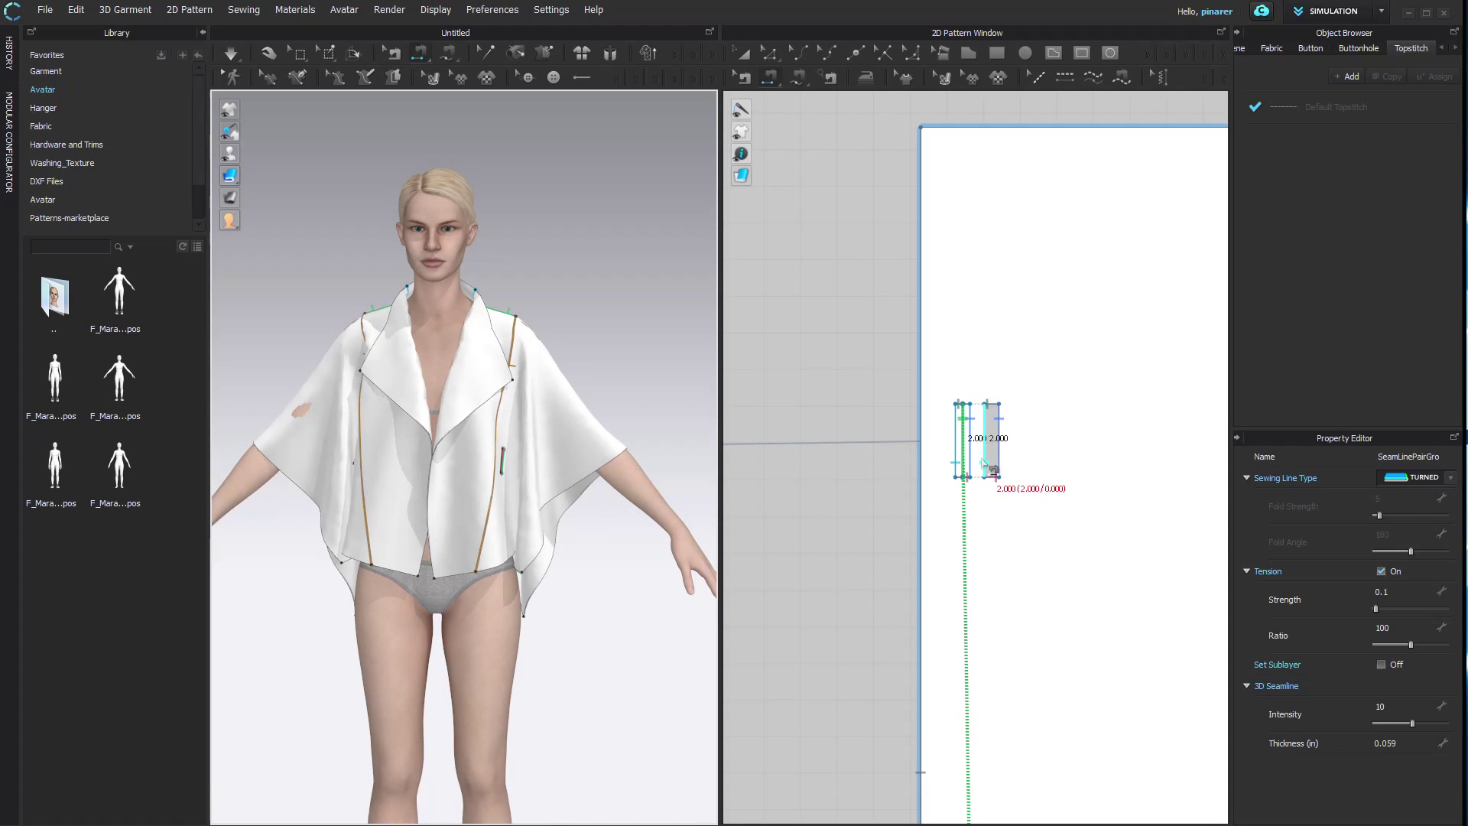
key(b)
right_click(964, 436)
click(1003, 472)
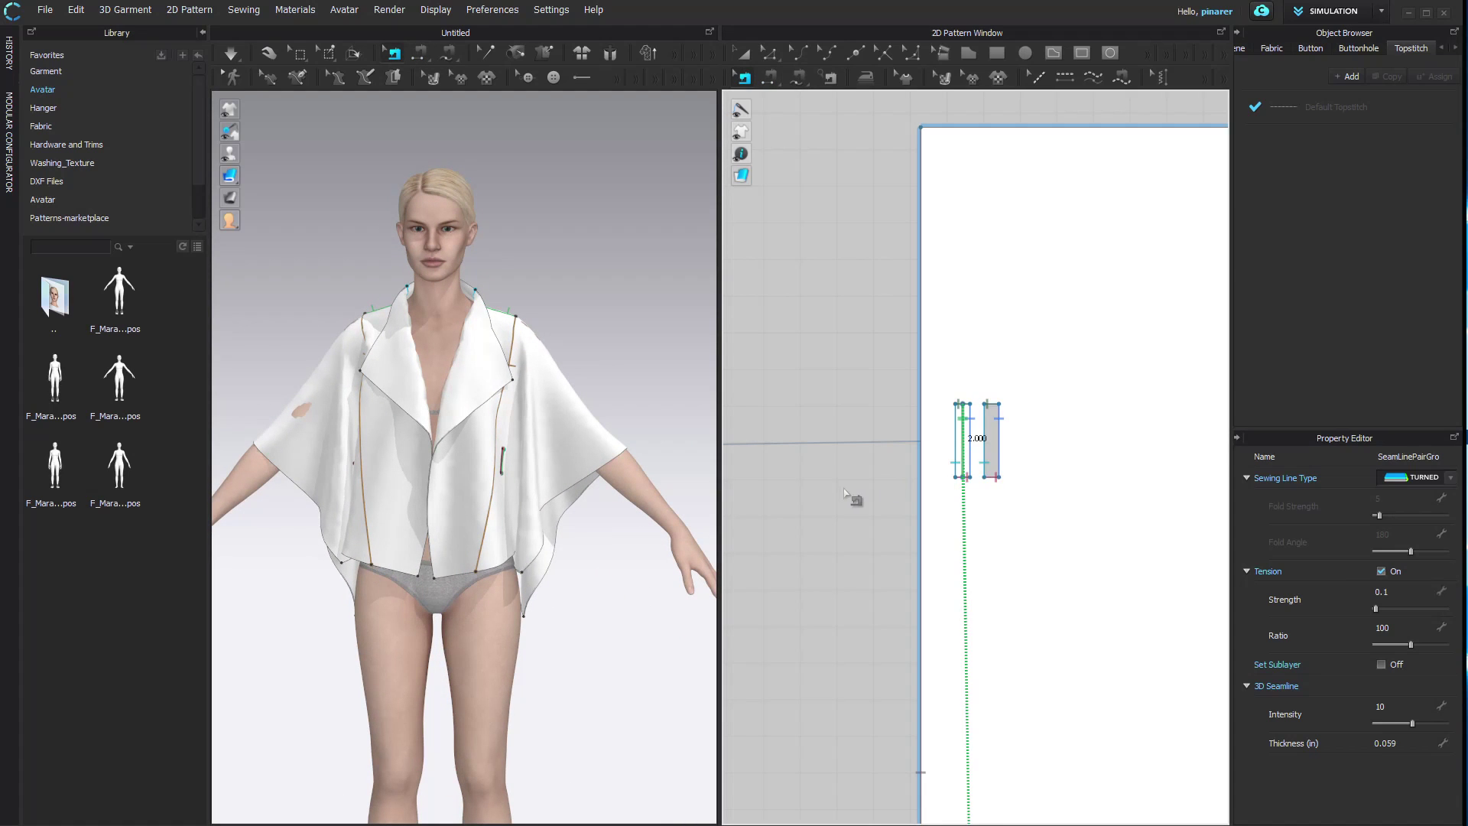
- Simulate the garment from the front view, pull both front panels open and stop the simulation
right_drag(601, 371, 804, 337)
key(2)
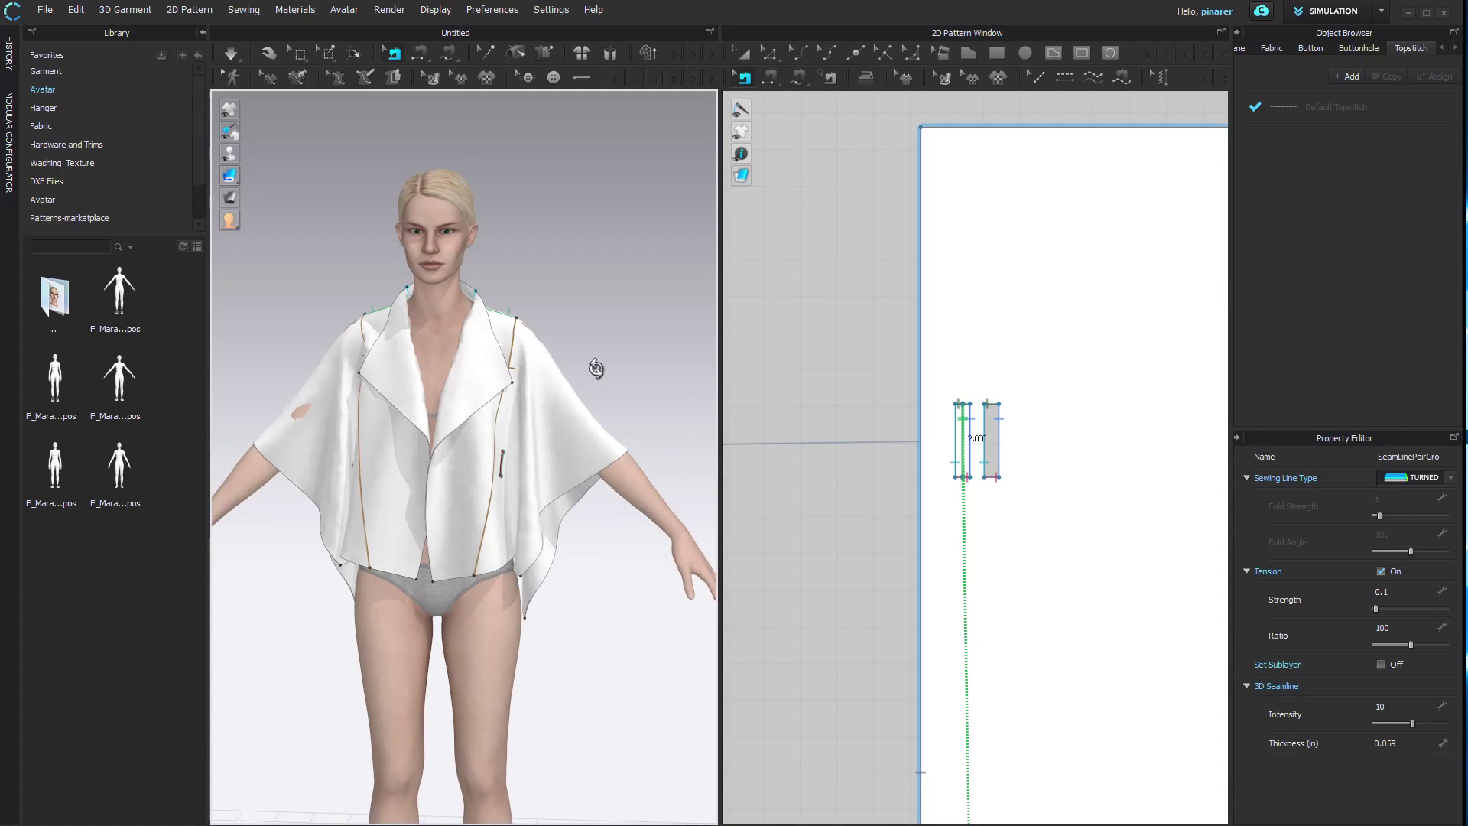
click(609, 377)
key(space)
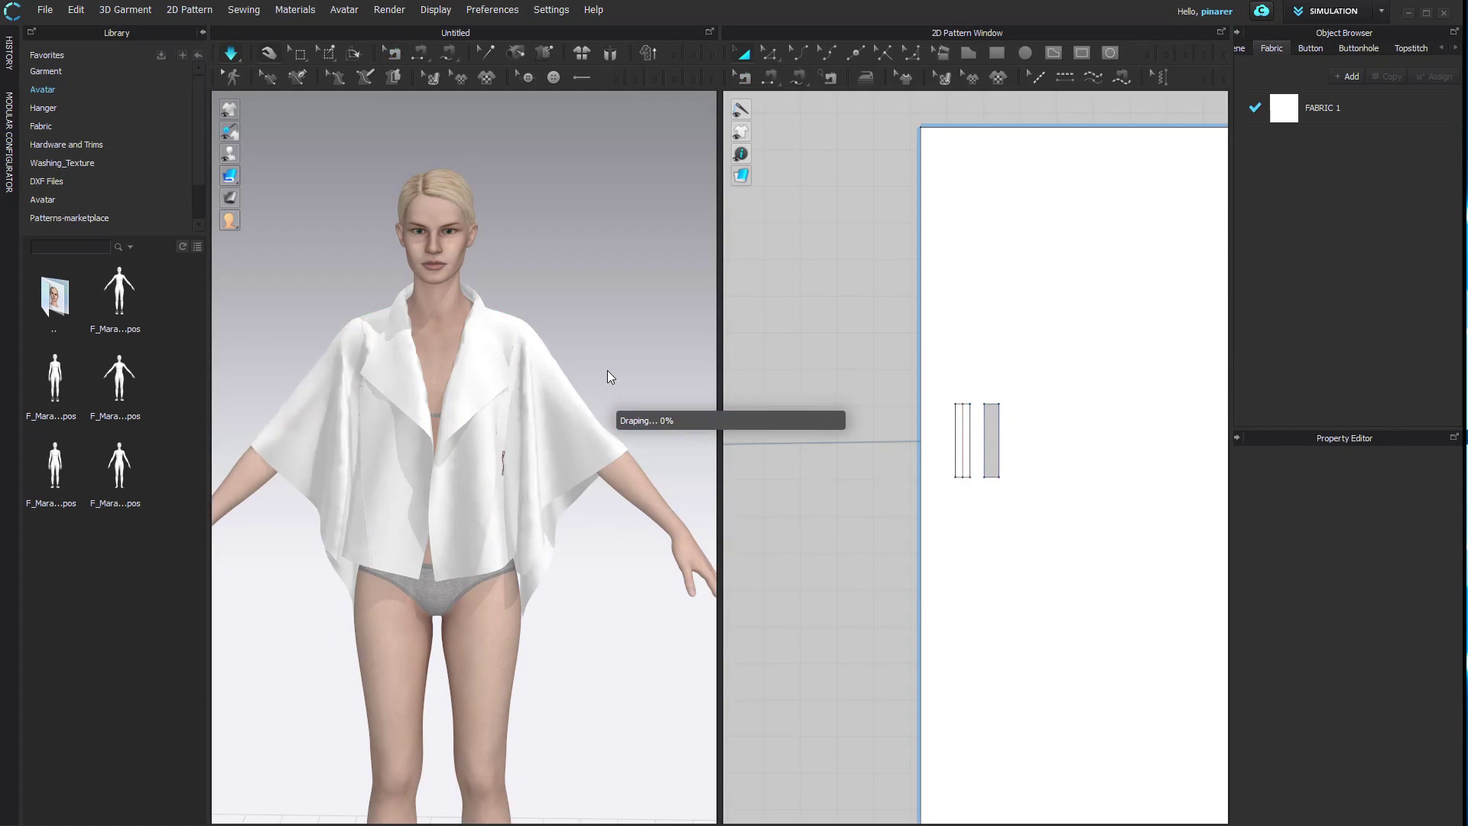
click(468, 404)
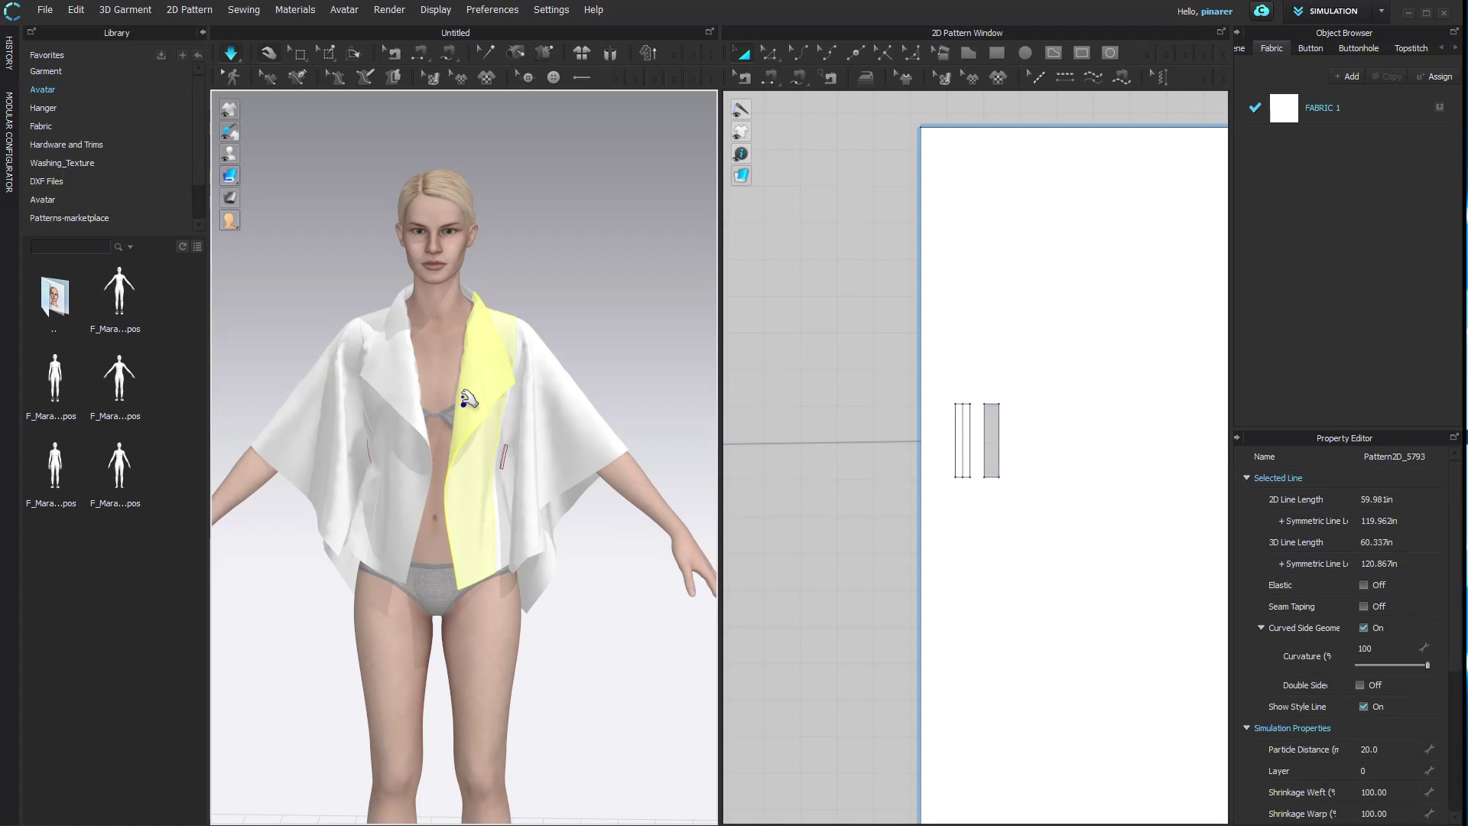
right_drag(460, 397, 577, 377)
drag(405, 577, 417, 600)
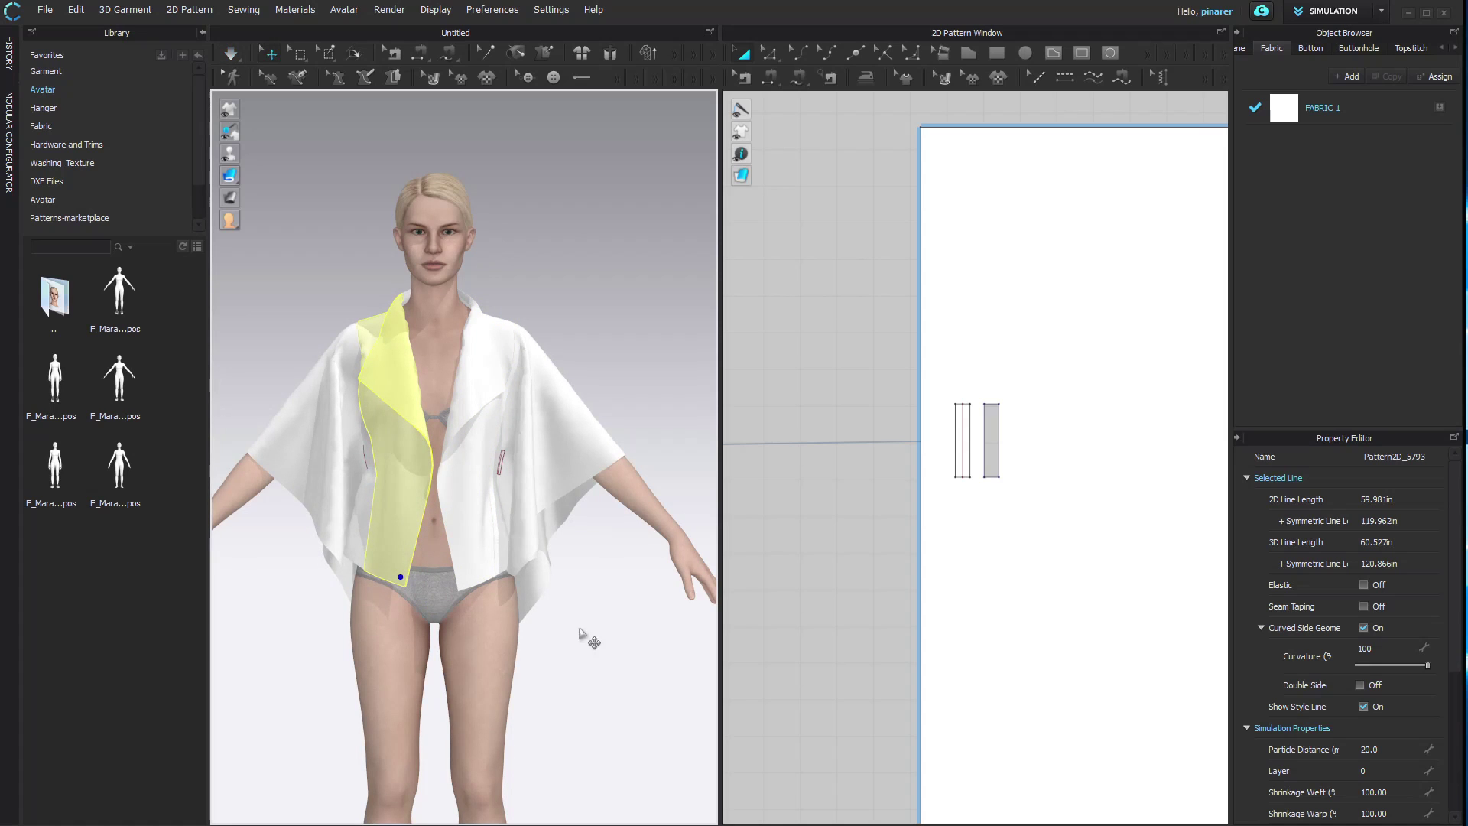
- Create a rectangular pattern piece 12 in wide and 2 in high above the front pieces
scroll(806, 469, down, 4)
right_drag(1062, 374, 1134, 375)
key(s)
click(978, 356)
text(12)
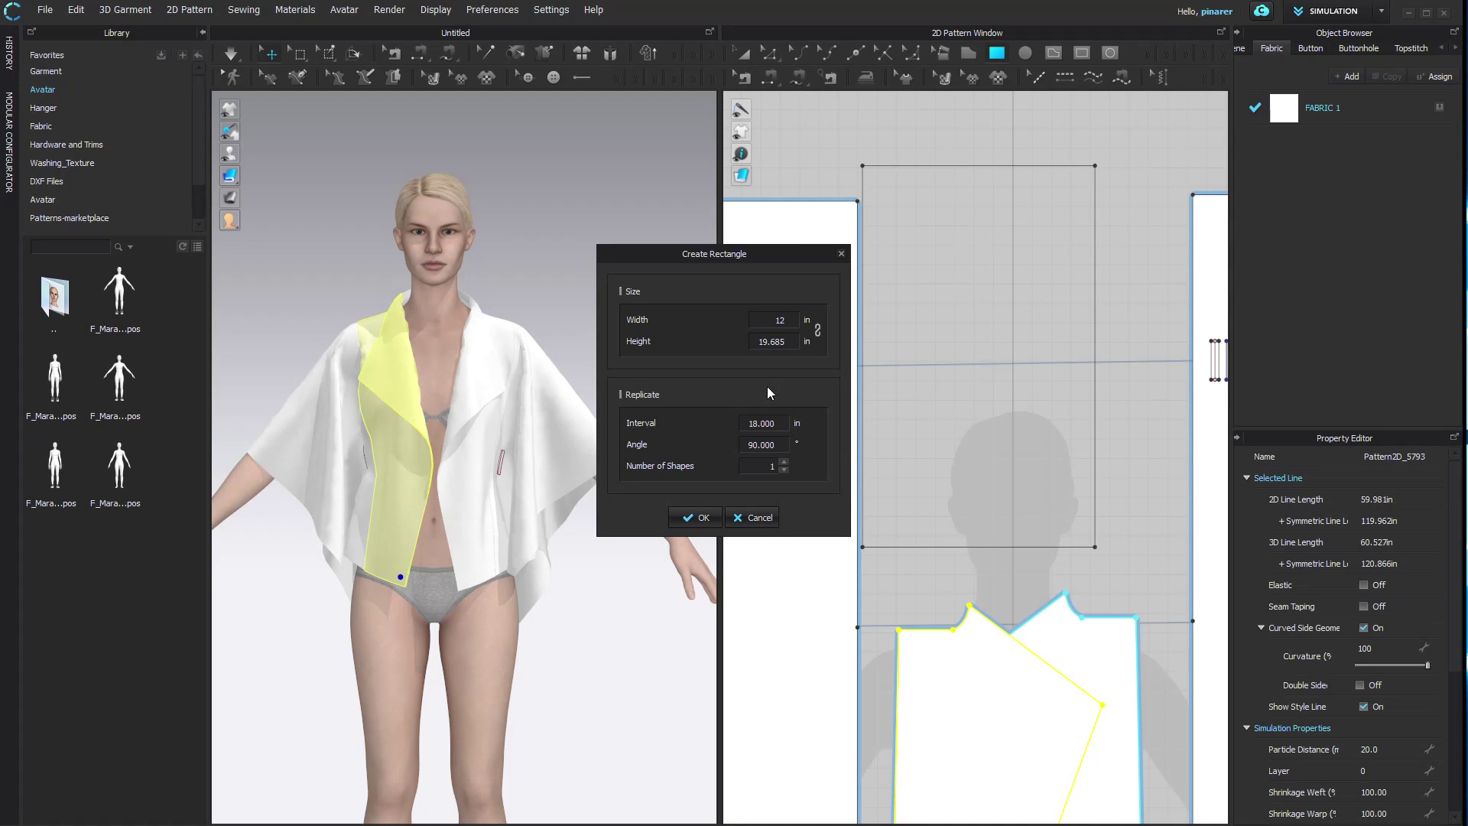
drag(758, 343, 773, 344)
text(2)
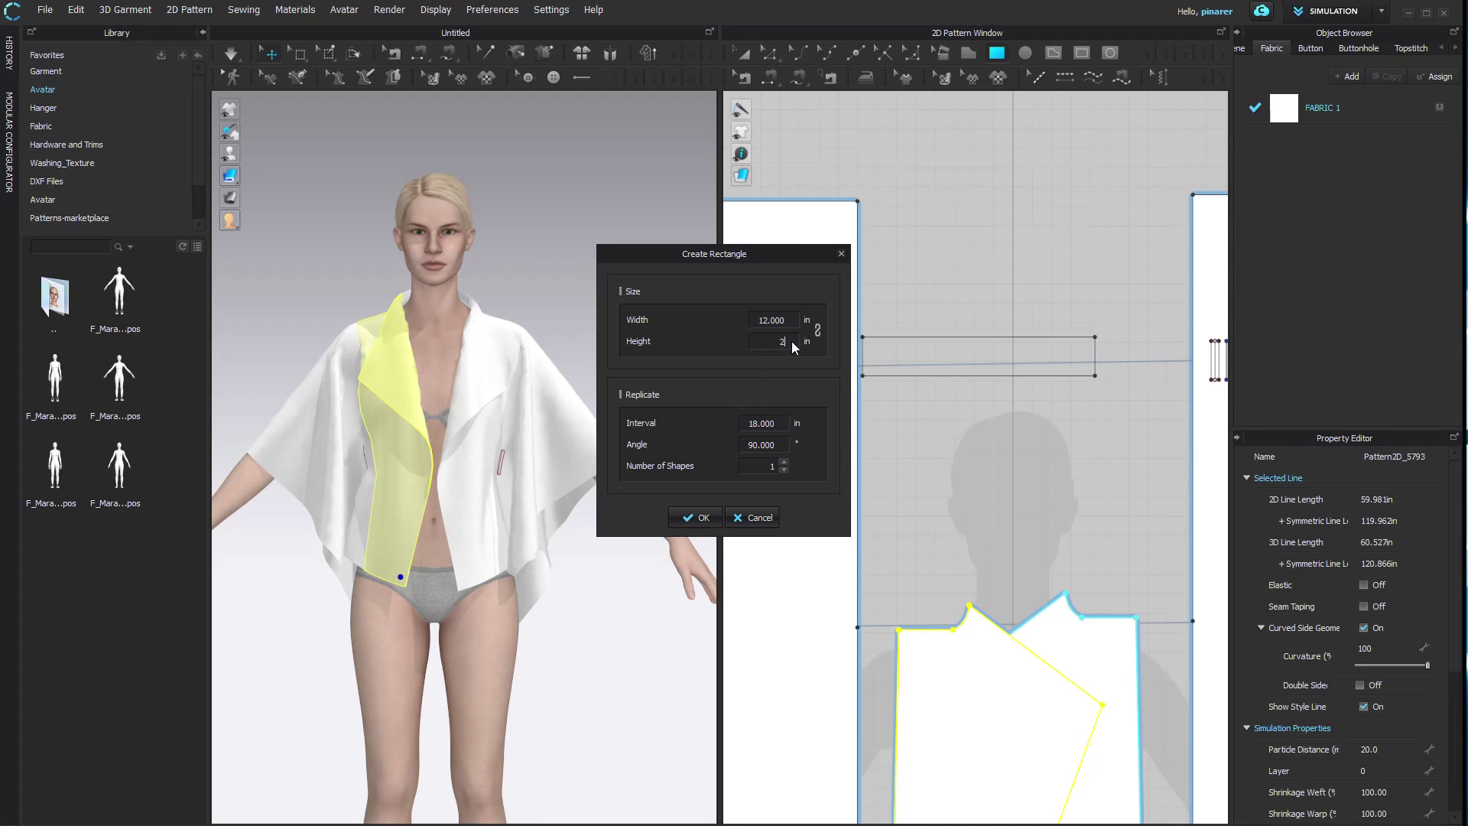
click(695, 517)
- Centre the new strip above the front pieces and paste a copy of it directly above
key(a)
drag(957, 360, 989, 417)
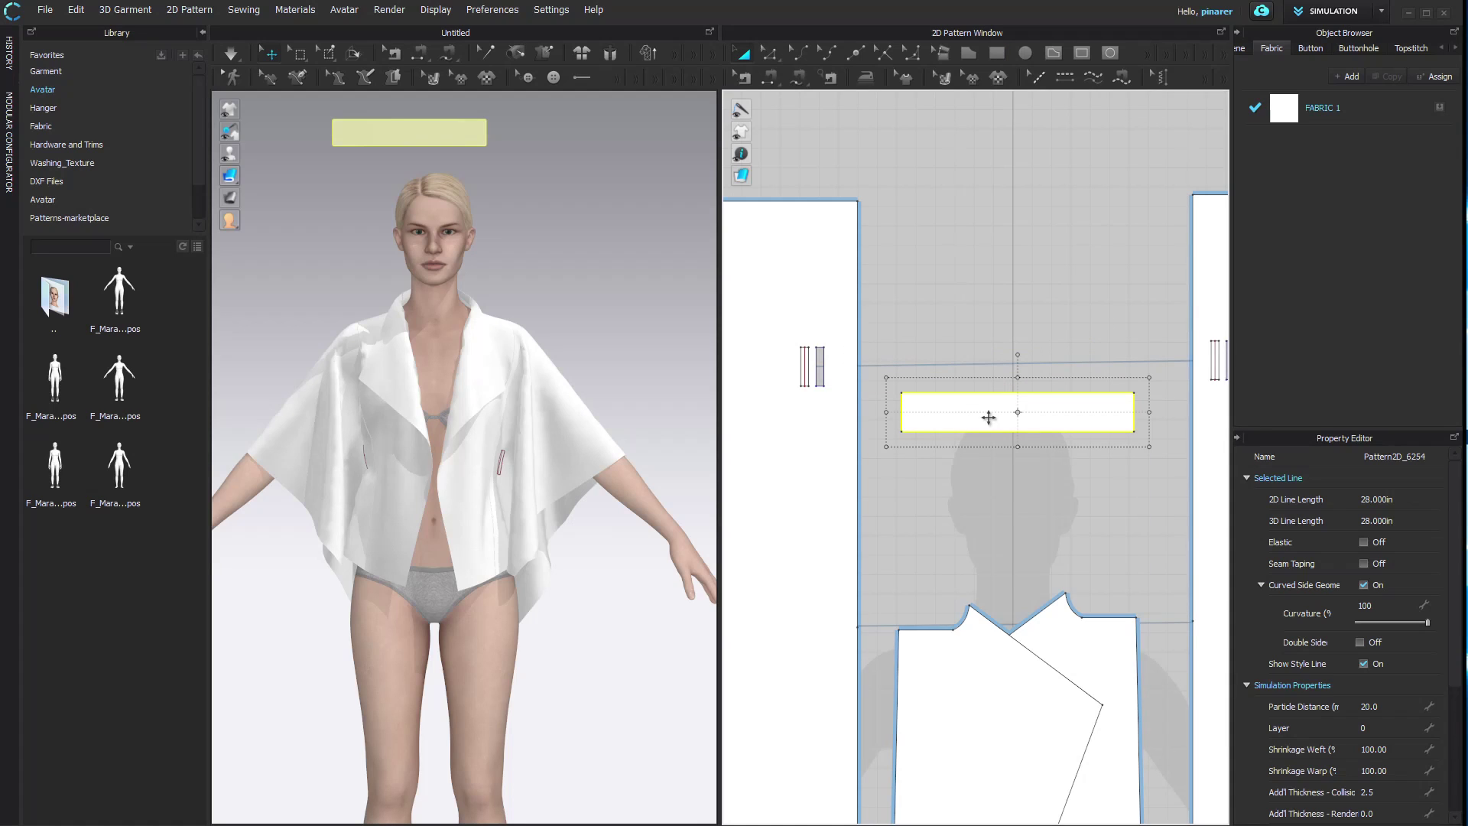
key(ctrl+c)
key(ctrl+v)
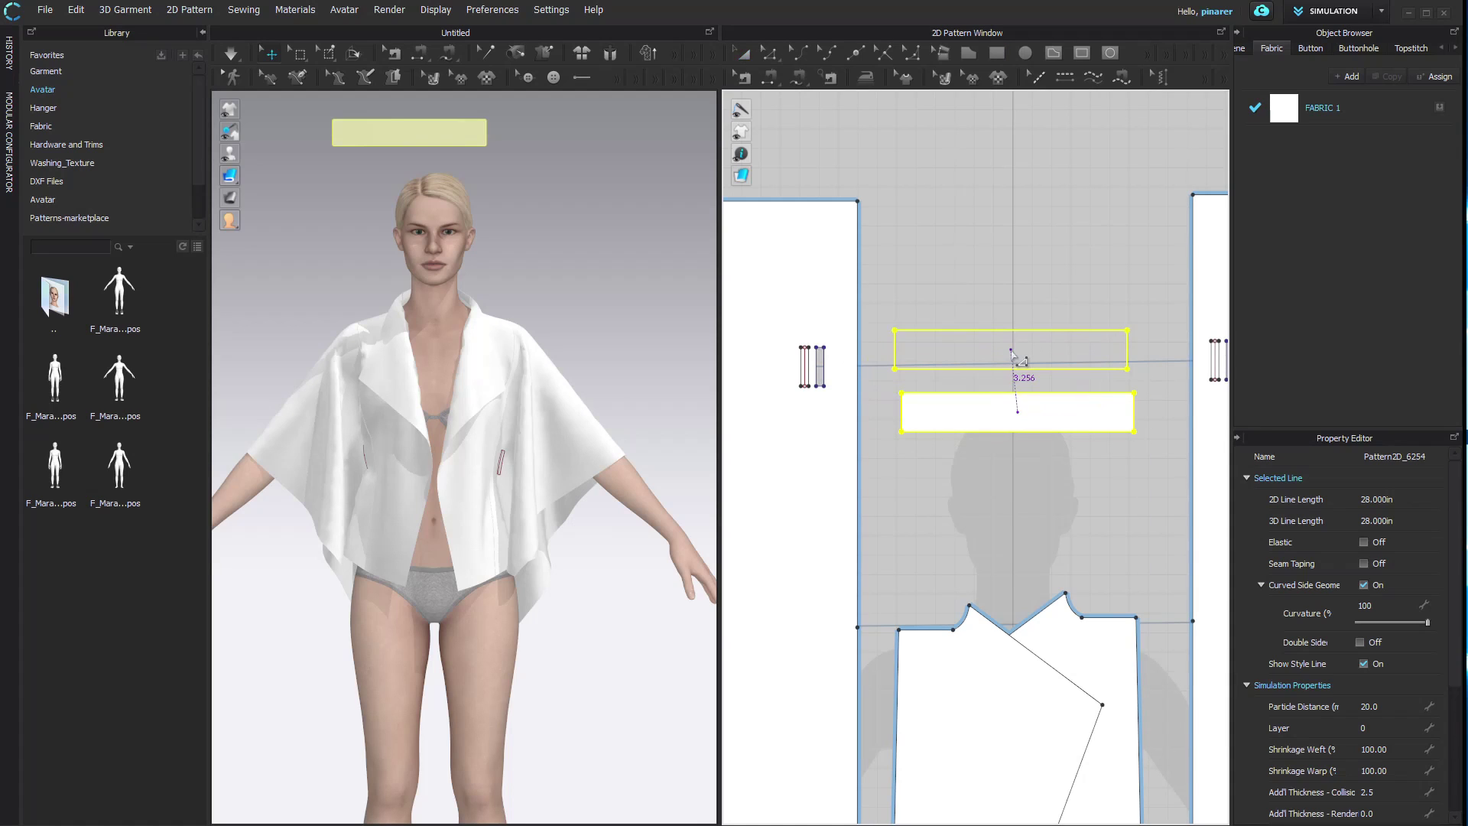
click(1016, 352)
key(ctrl+v)
click(997, 293)
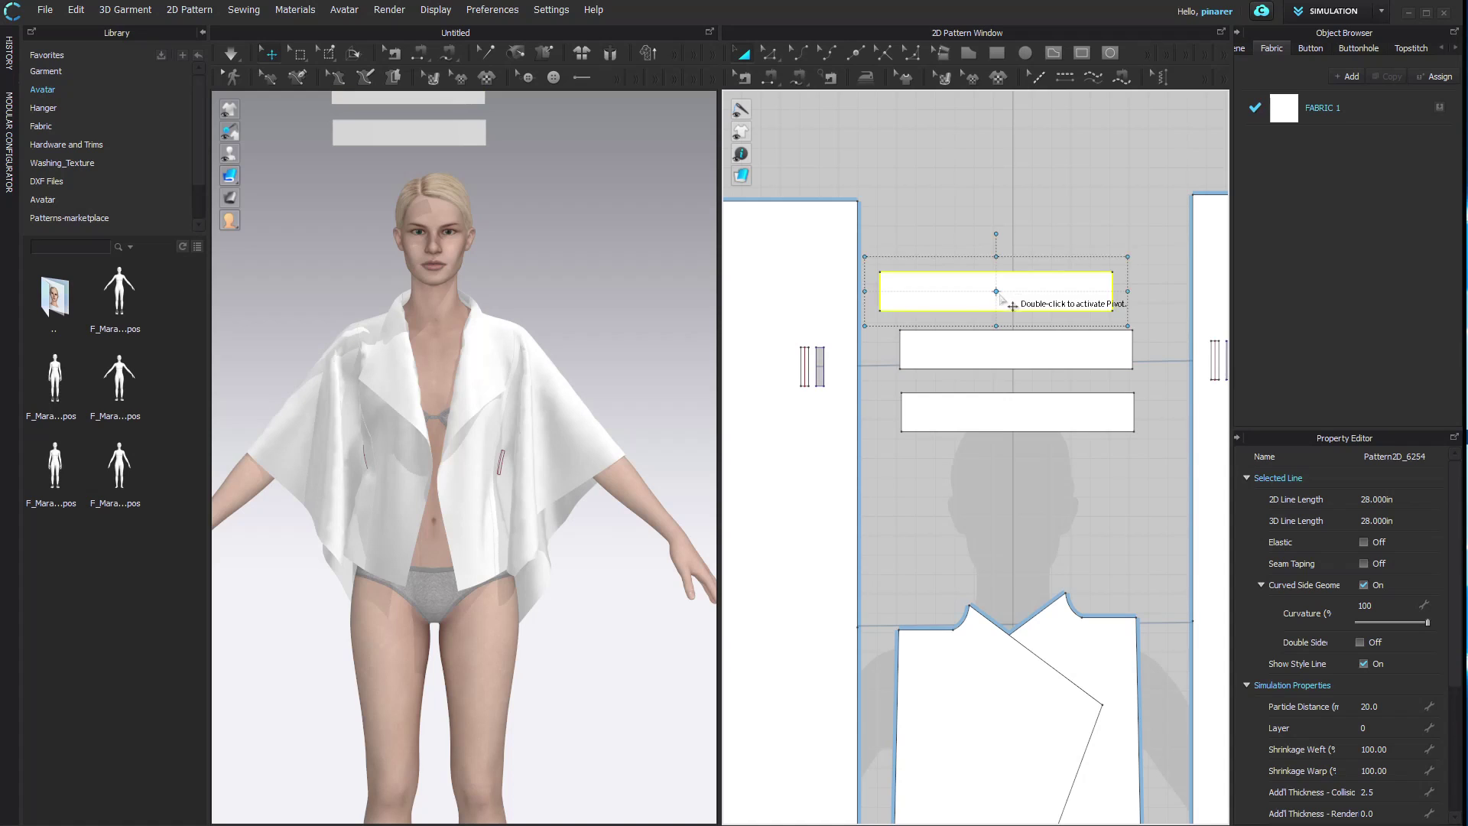
key(ctrl+z)
- Show the avatar's arrangement points and place the original strip at the centre front of the waist
click(230, 153)
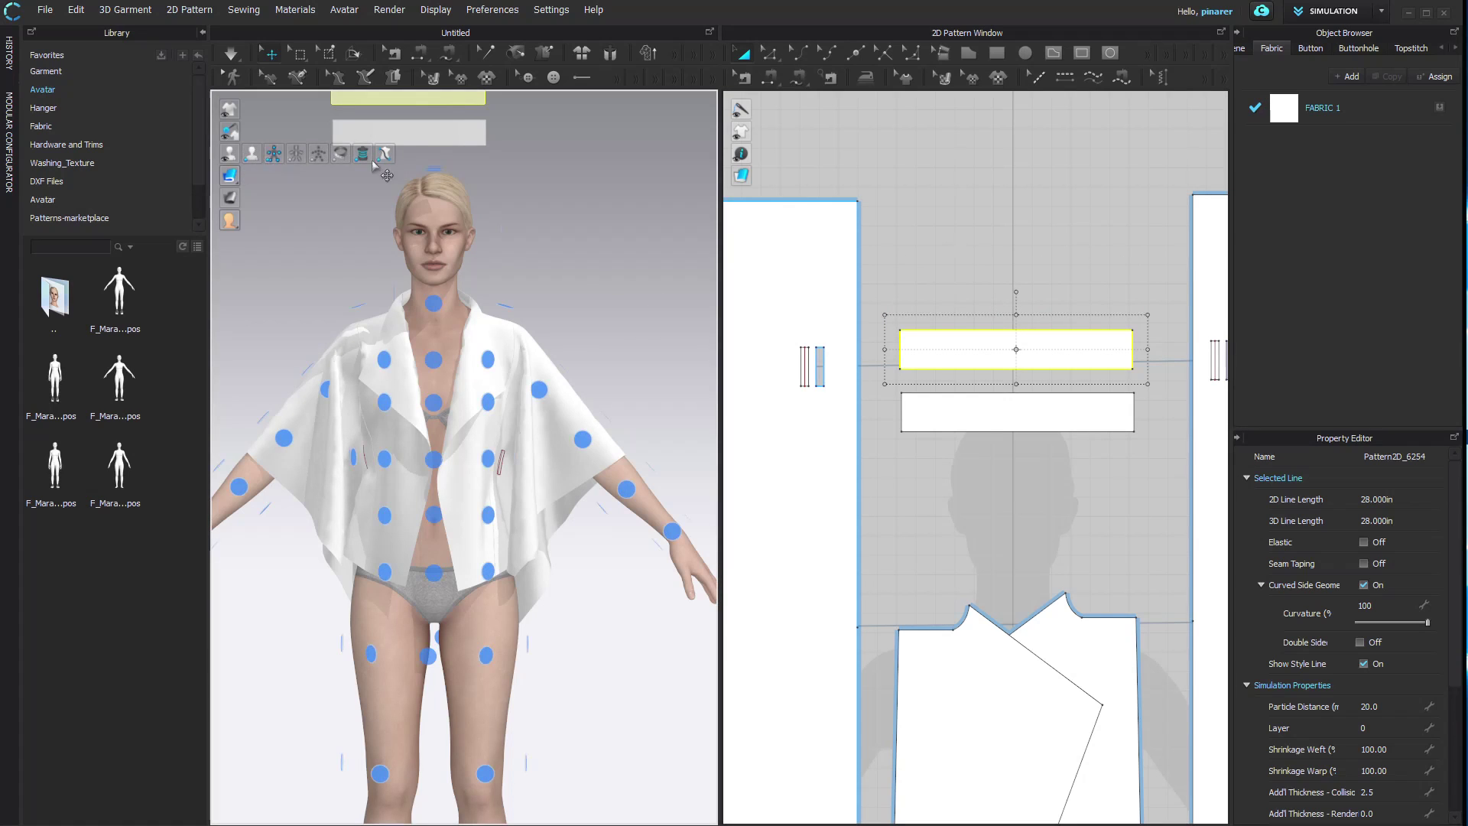
click(398, 131)
click(433, 459)
right_drag(551, 520, 596, 360)
click(613, 333)
- Arrange the copied strip at the centre back of the waist and move it slightly in 3D
click(403, 92)
right_drag(589, 237, 295, 228)
click(449, 485)
right_drag(440, 471, 528, 451)
drag(535, 449, 540, 448)
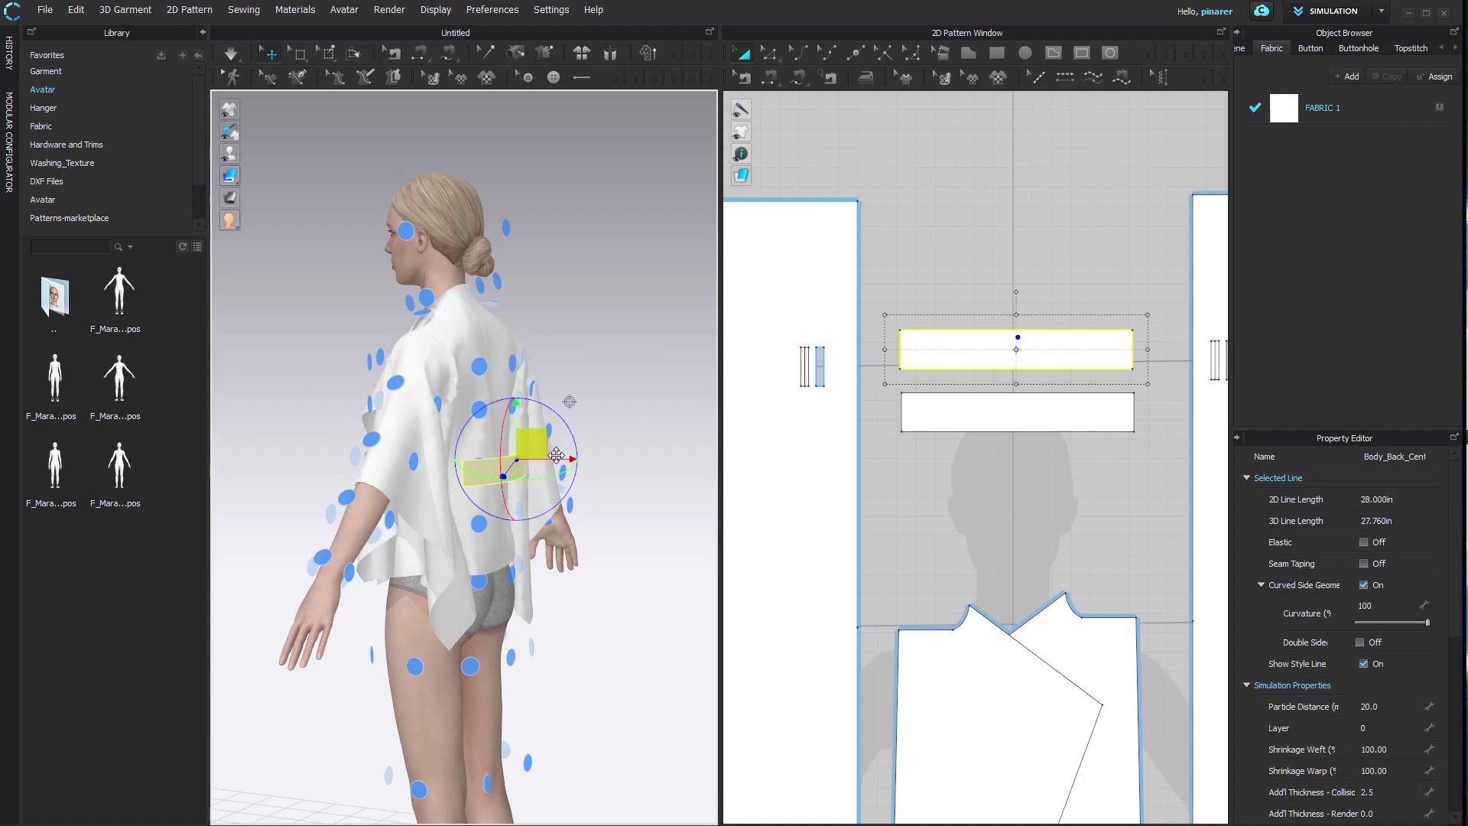
click(645, 461)
right_drag(645, 461, 517, 464)
click(463, 476)
- Select the front waist strip, check its placement from the side and hide the arrangement points
right_drag(583, 415, 245, 351)
click(434, 471)
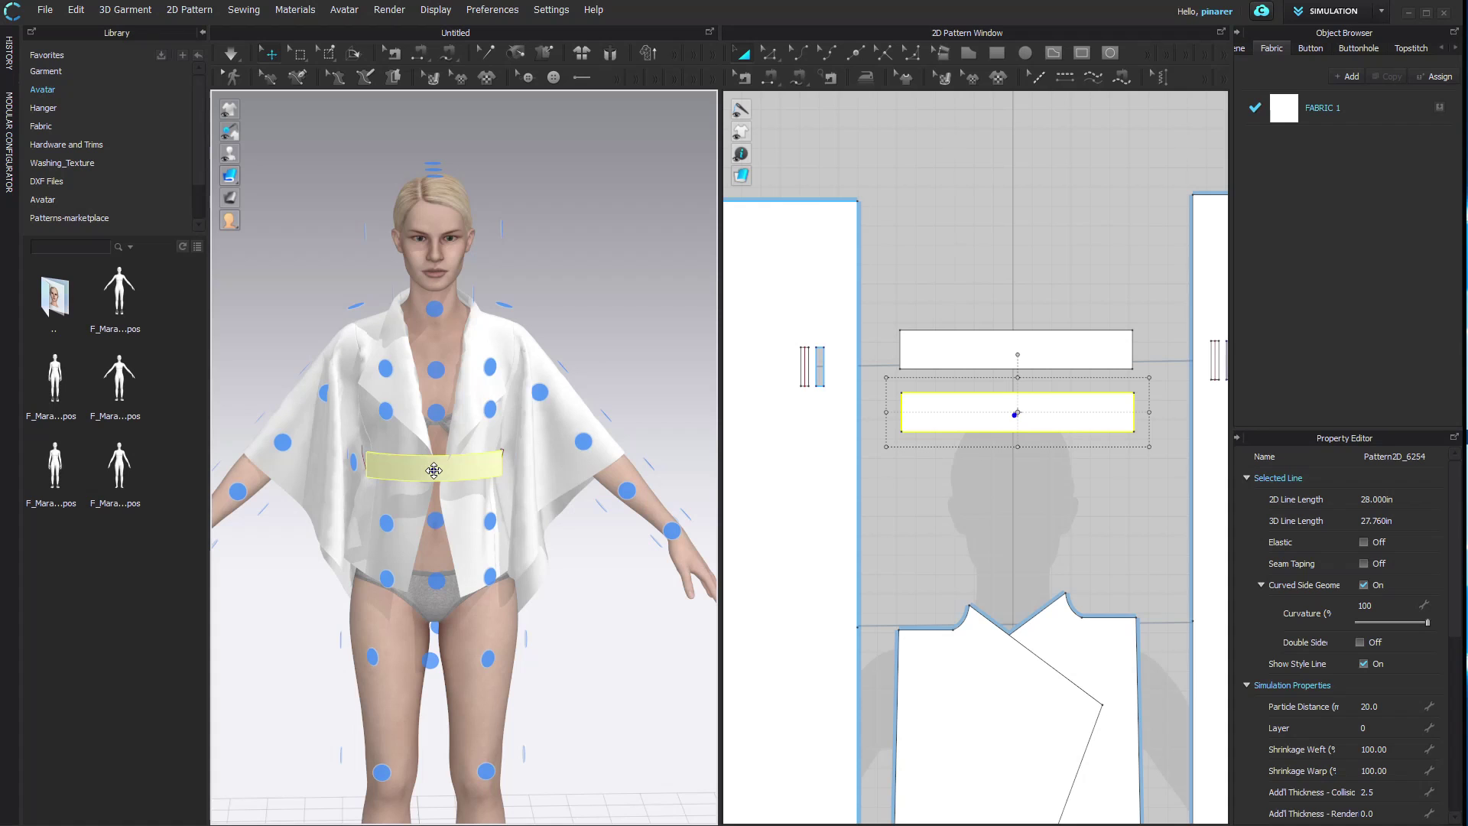
right_drag(433, 472, 298, 492)
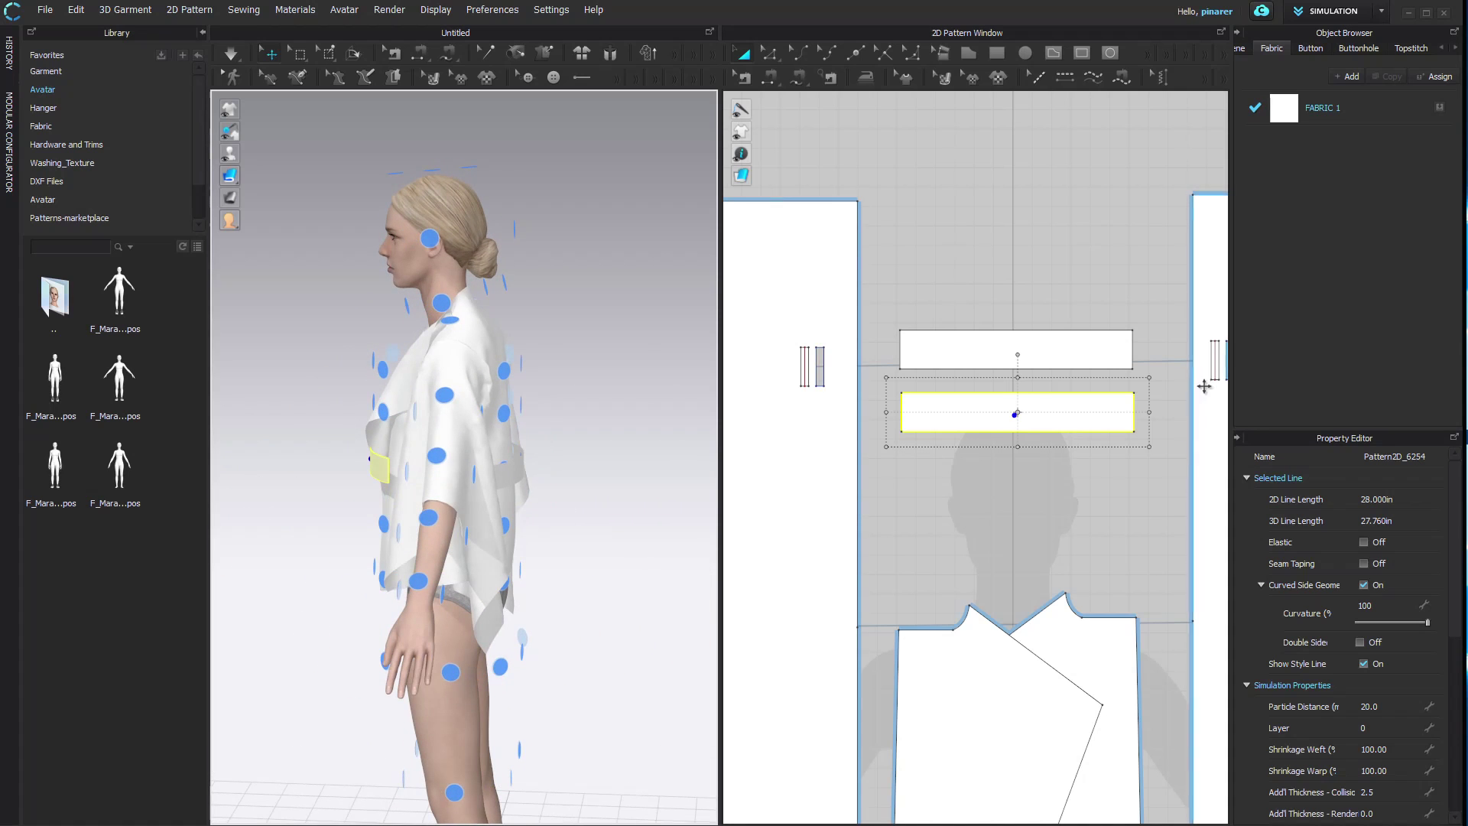
right_drag(601, 459, 783, 446)
click(273, 155)
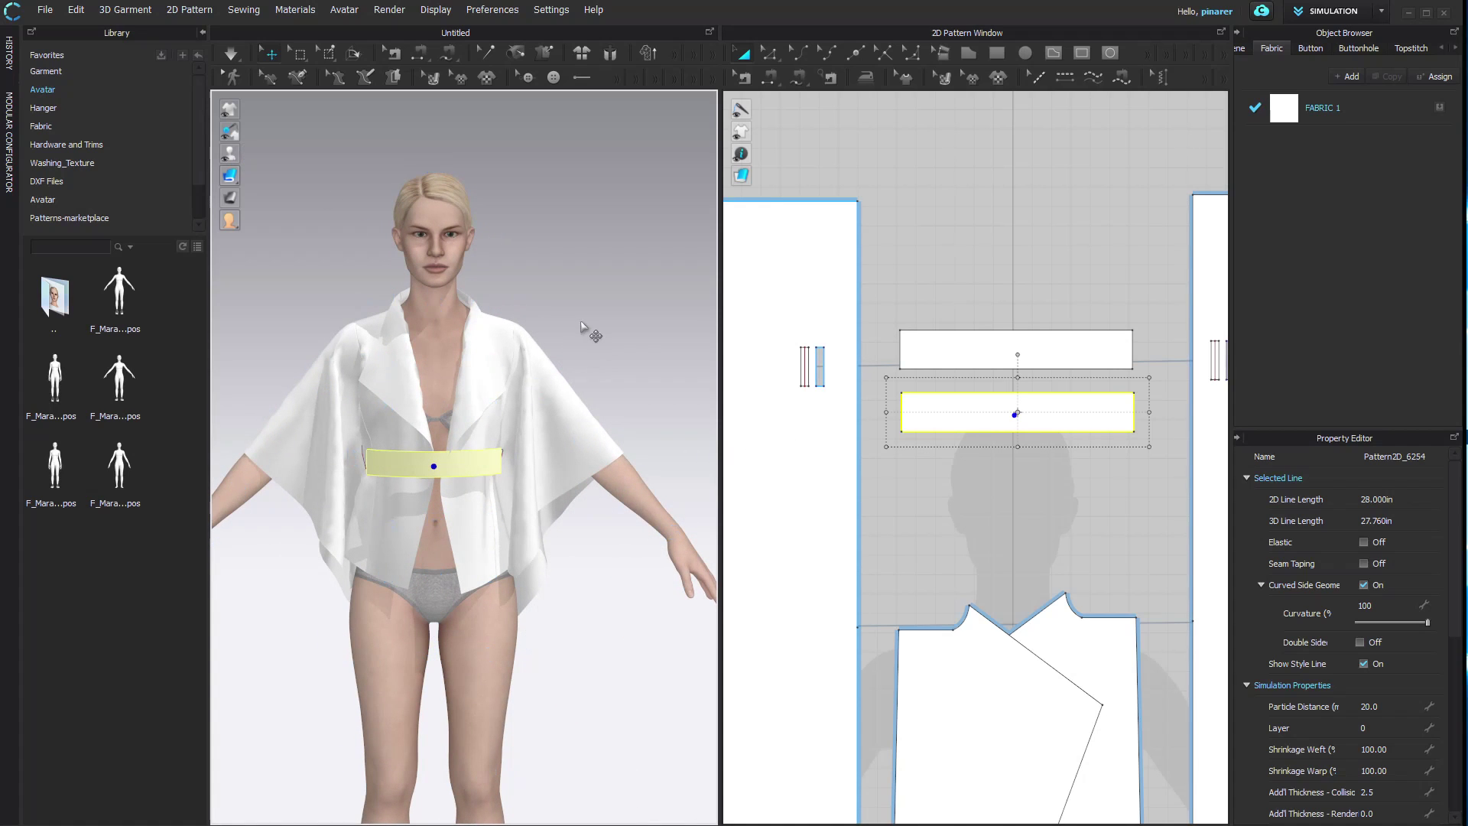
- Sew the right end of the front strip to the lower internal rectangle's centre line on the right large panel
click(1056, 309)
key(n)
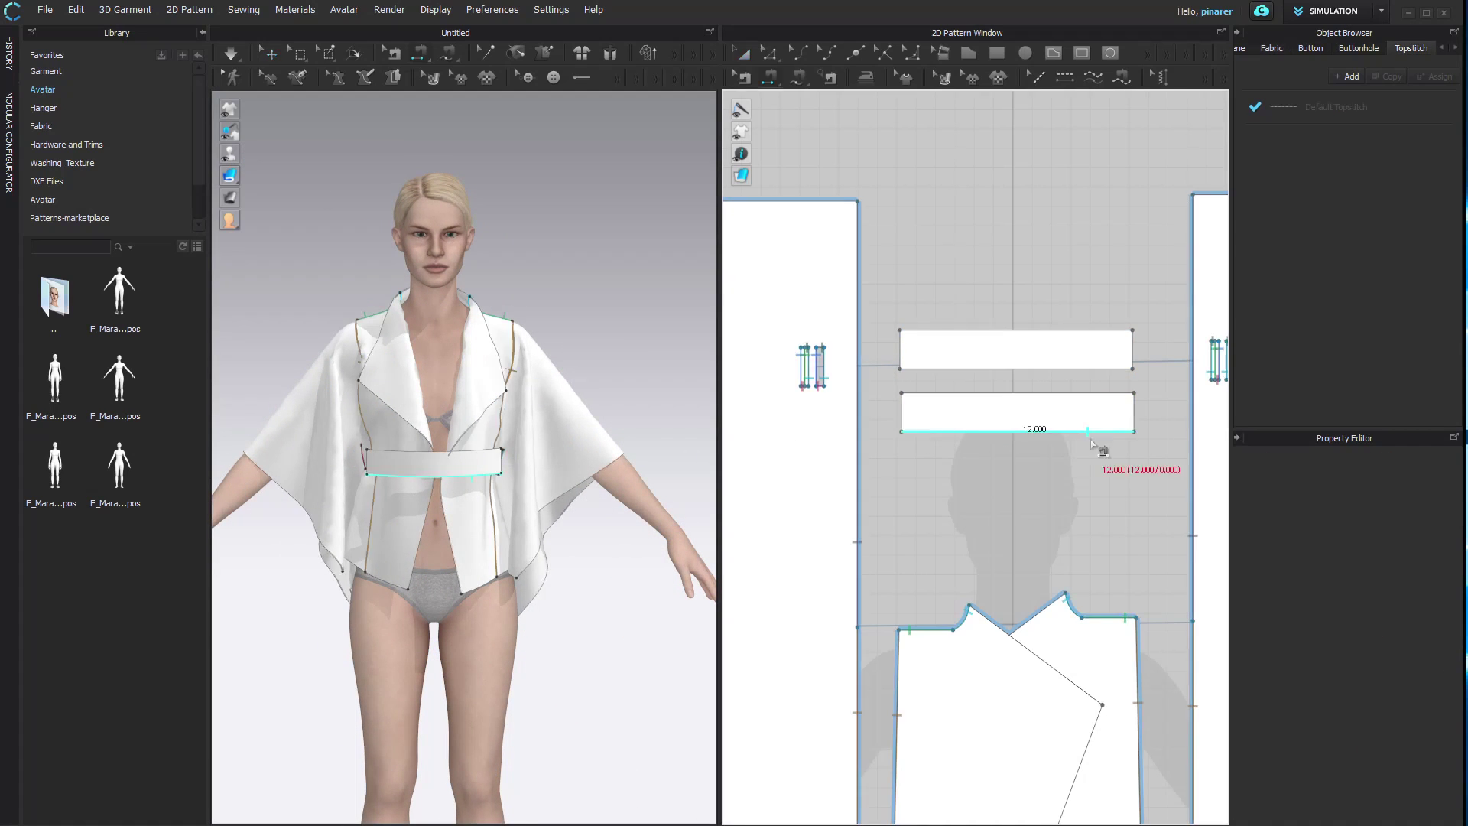
middle_drag(1124, 465, 861, 154)
scroll(984, 528, up, 4)
click(943, 547)
right_drag(612, 360, 648, 332)
- Sew the left end of the front strip to the lower internal rectangle's centre line on the left large panel
middle_drag(817, 308, 1284, 596)
scroll(992, 413, down, 2)
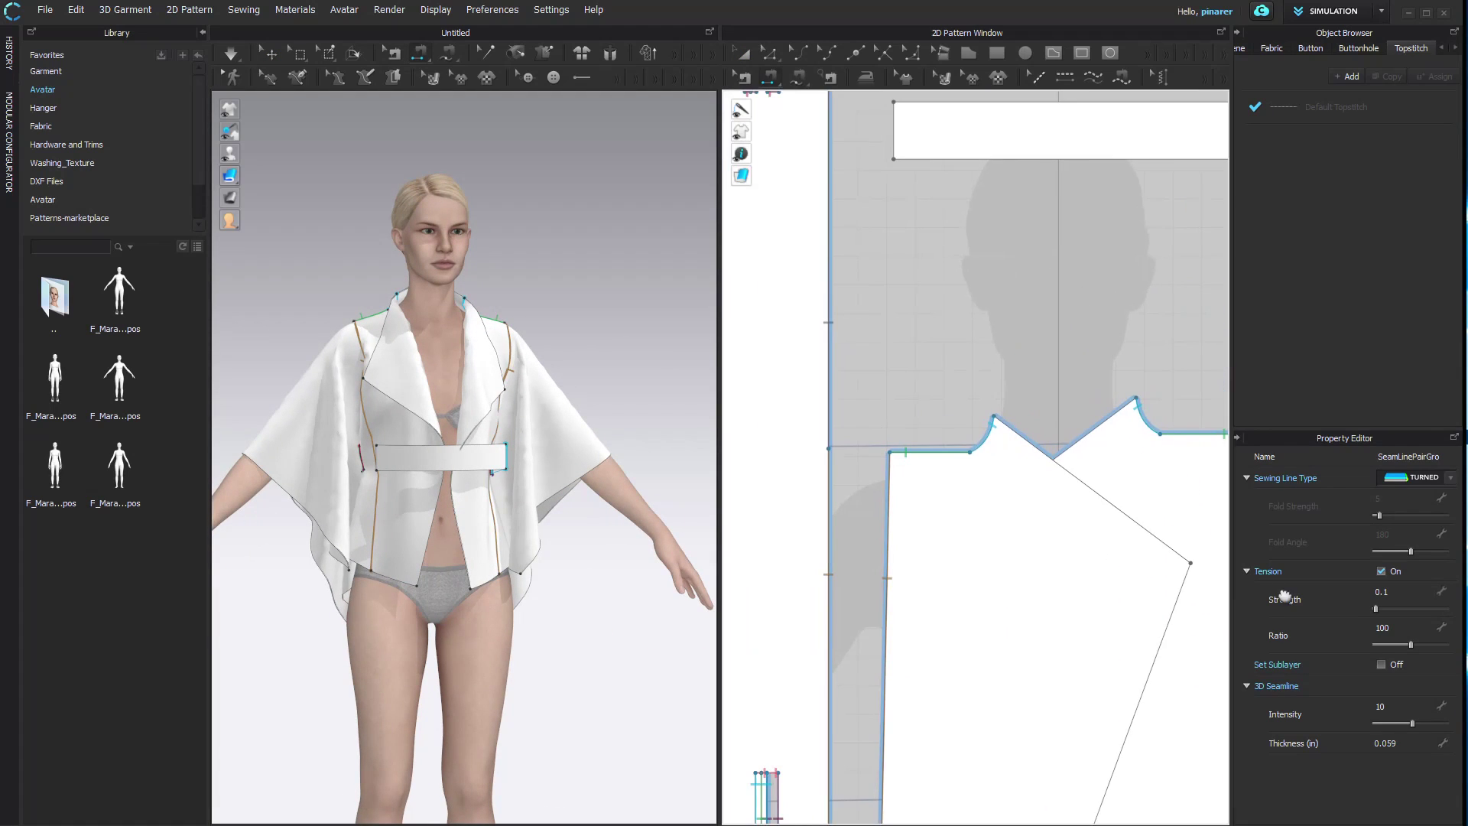
click(894, 123)
middle_drag(891, 492, 999, 168)
click(870, 466)
right_drag(659, 387, 264, 399)
- Sew the left end of the back strip to the upper internal rectangle's centre line on the right large panel
scroll(1025, 406, down, 5)
middle_drag(1025, 406, 879, 597)
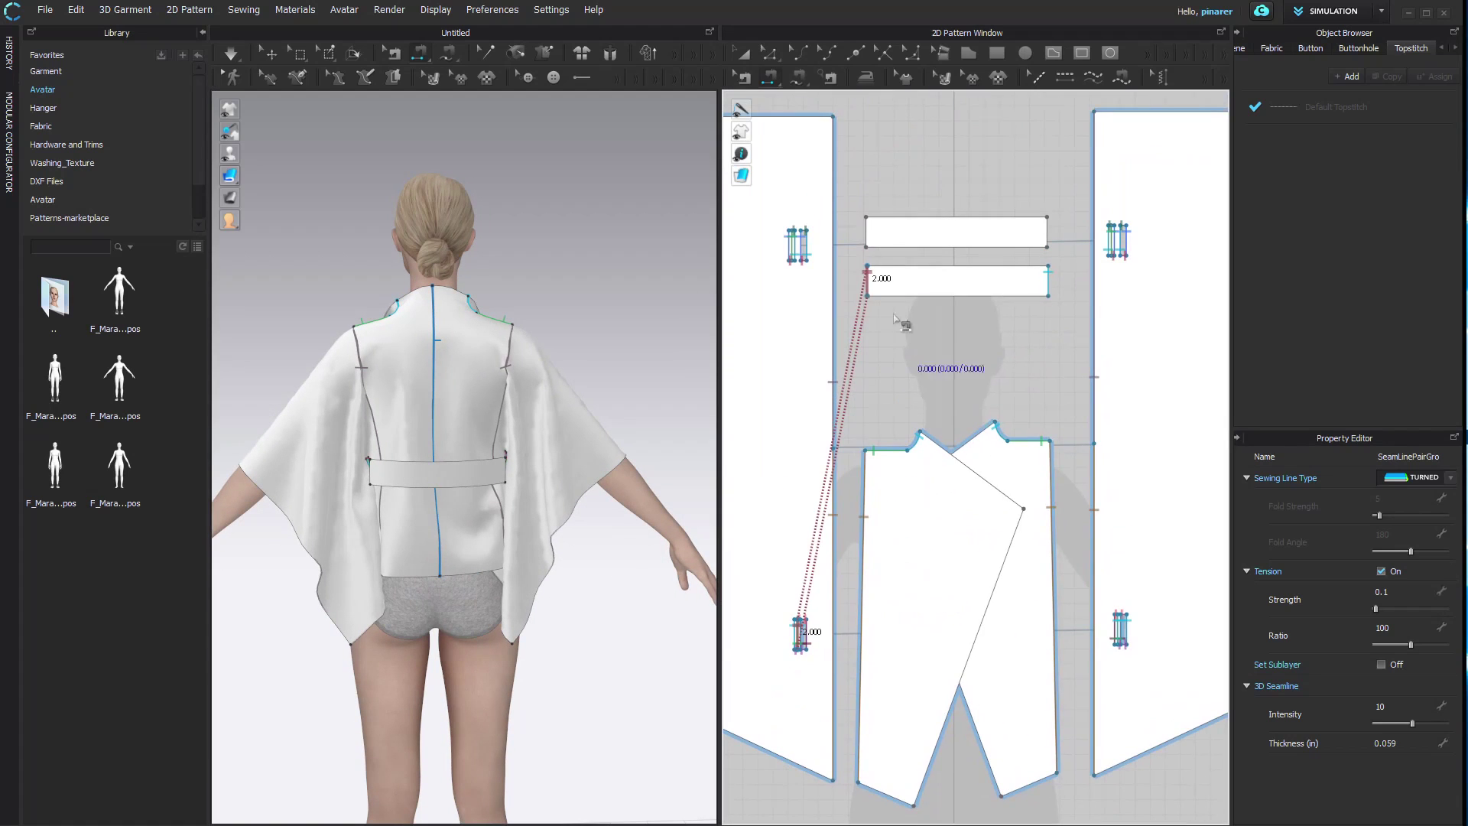
click(868, 235)
scroll(1109, 230, up, 4)
click(1091, 212)
right_drag(595, 330, 637, 342)
- Edit the back strip's seam at the right panel's upper rectangle and reverse its sewing direction
key(b)
click(1088, 232)
click(1100, 248)
key(Delete)
click(1089, 241)
click(1107, 260)
right_click(1090, 233)
click(1131, 265)
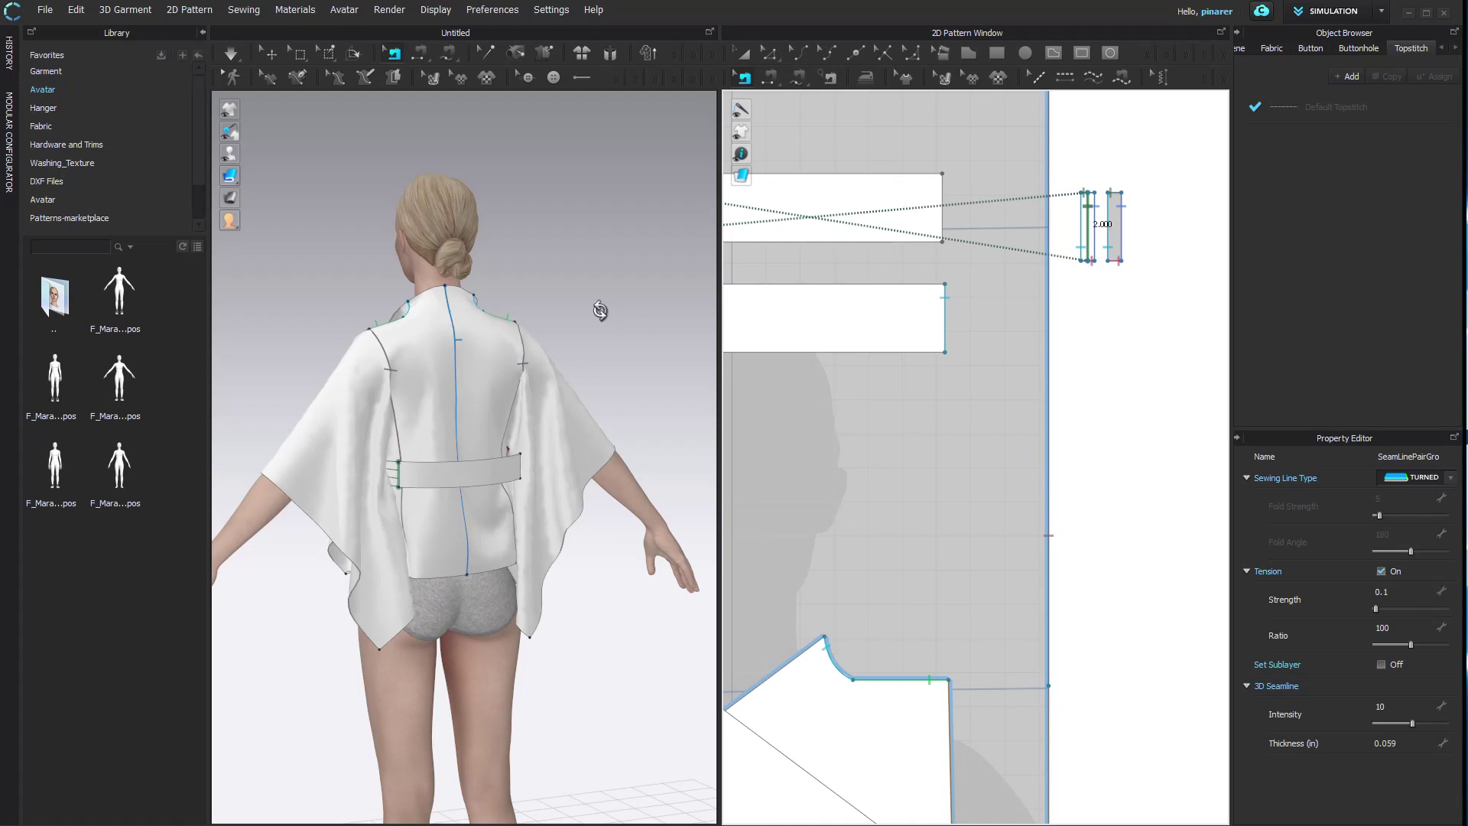
right_drag(600, 311, 505, 316)
- Sew the right end of the back strip to the upper internal rectangle's centre line on the left large panel
scroll(914, 392, down, 2)
right_drag(914, 392, 1074, 397)
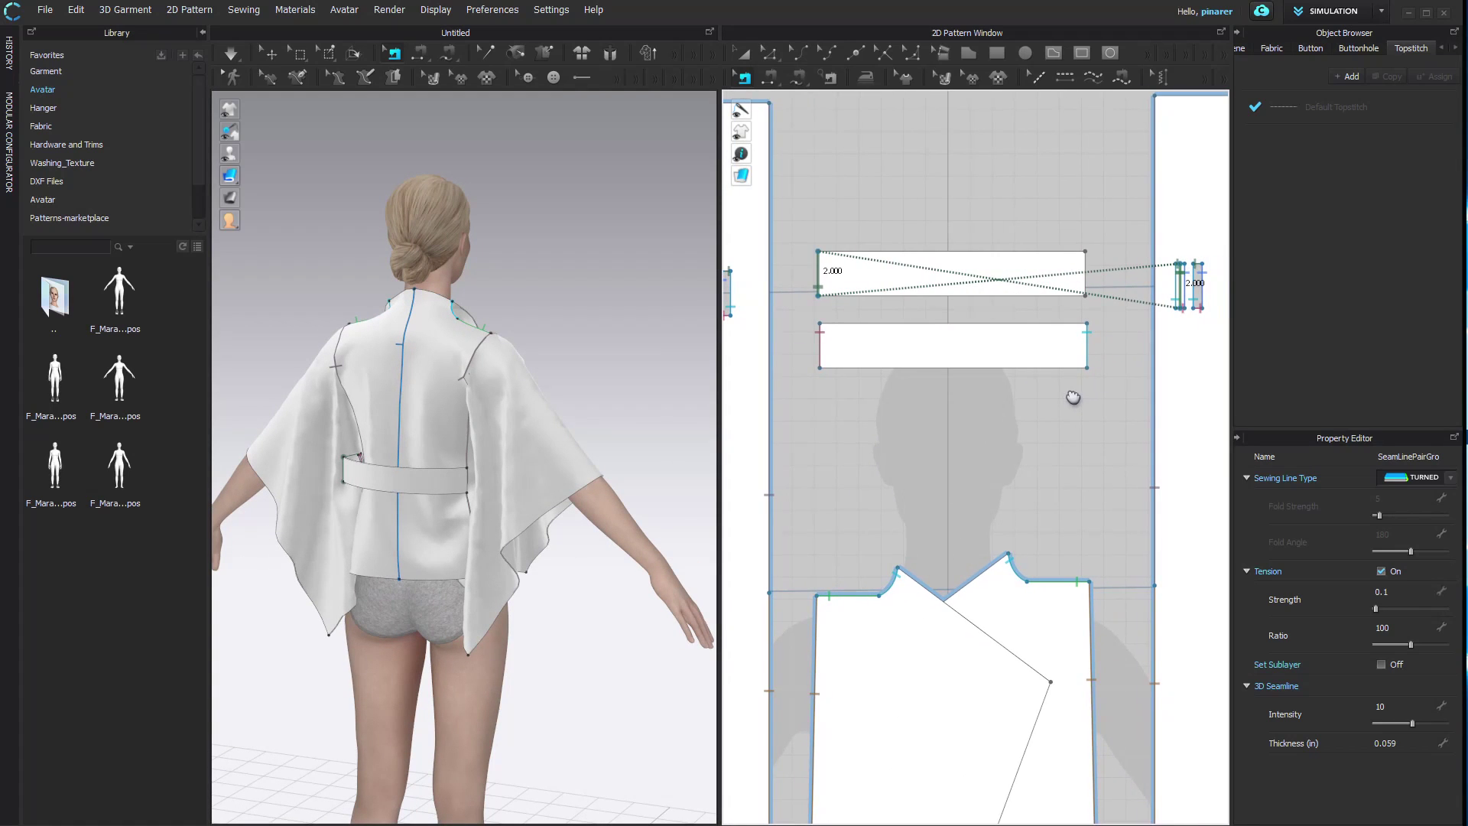
key(n)
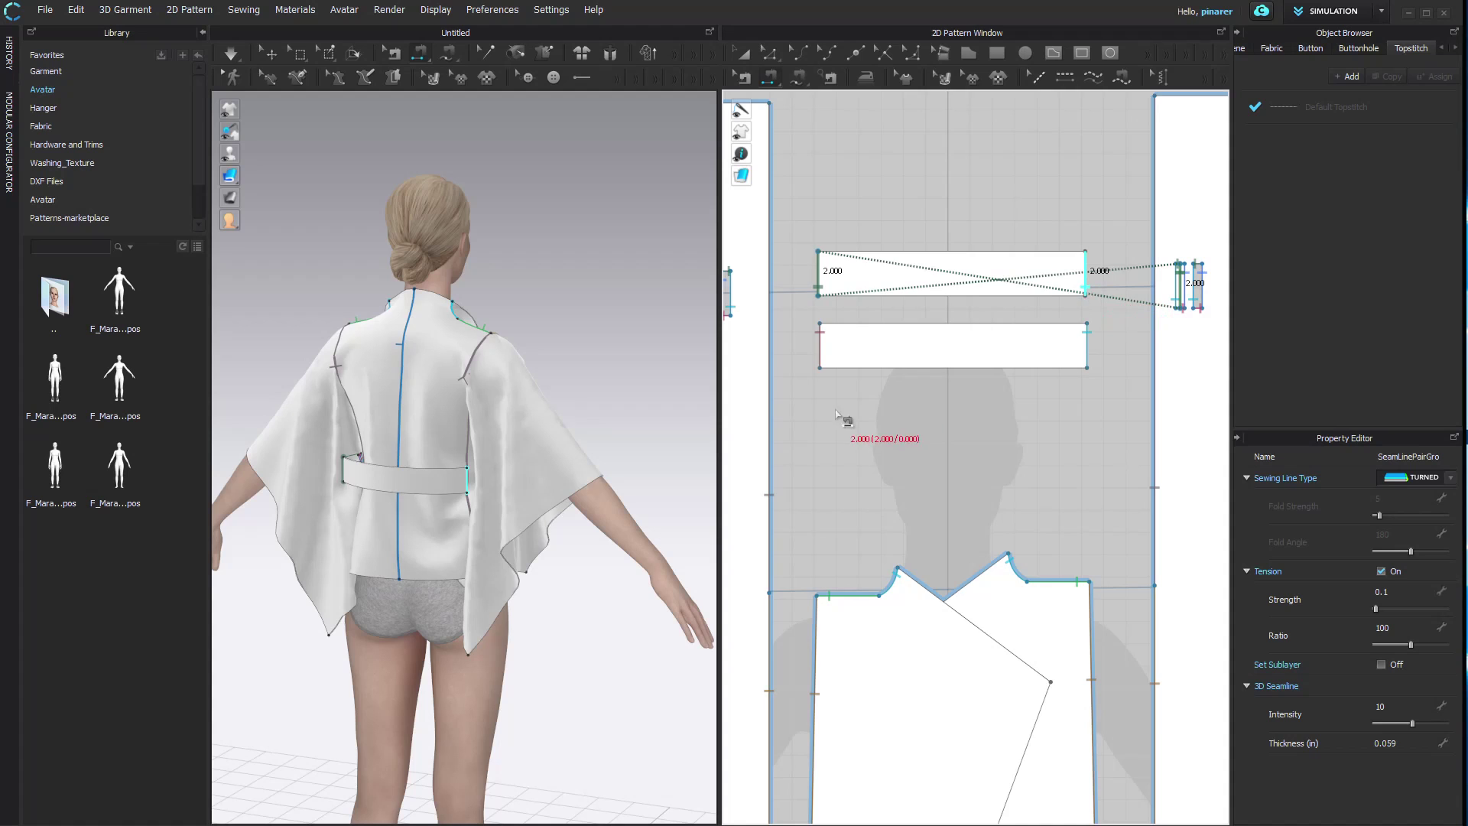
middle_drag(739, 354, 1001, 364)
scroll(975, 320, up, 4)
click(988, 276)
right_drag(635, 341, 1014, 336)
- Freeze all the jacket pattern pieces except the two waist strips
key(a)
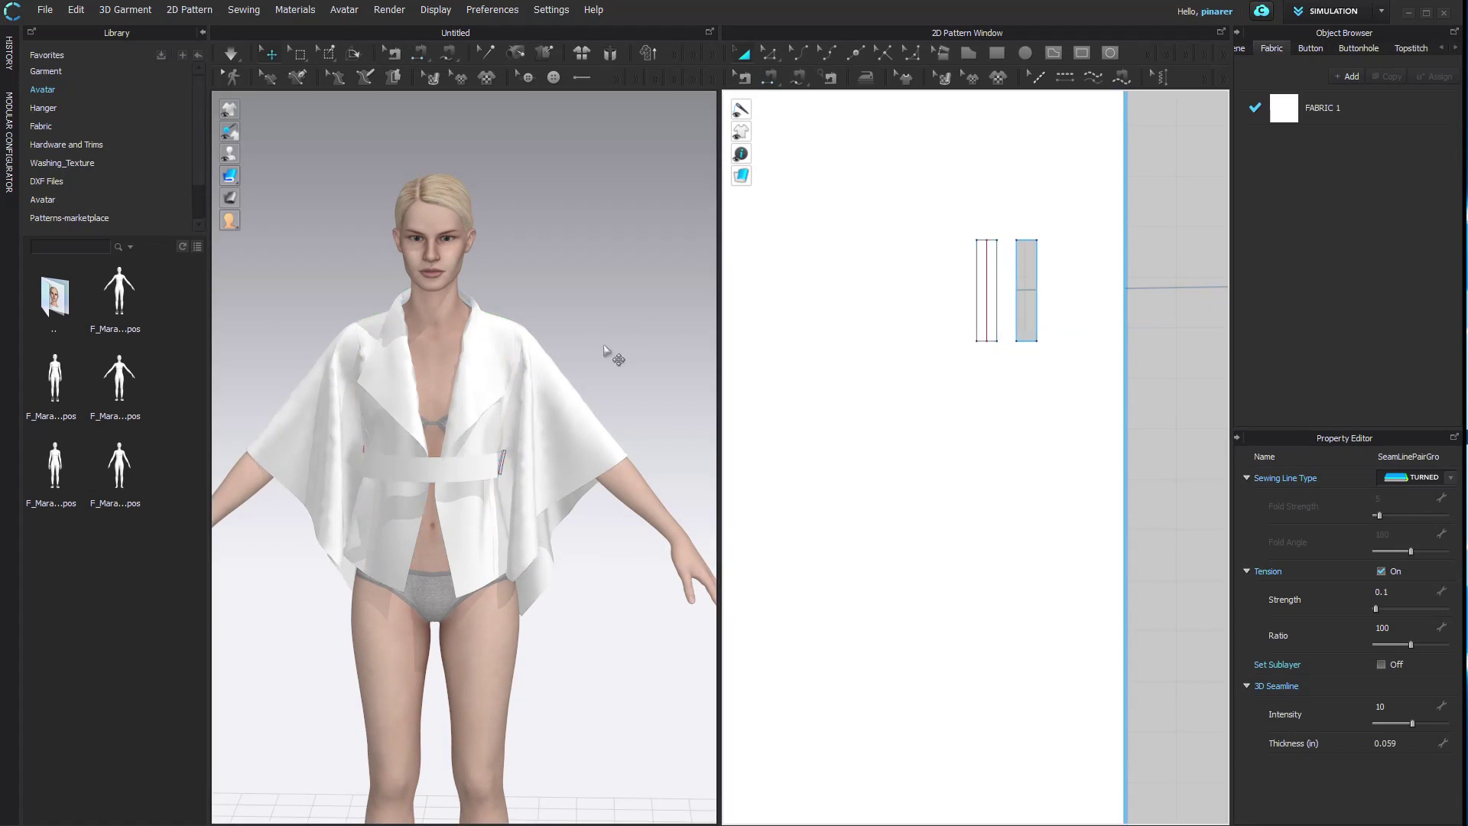
scroll(994, 387, down, 5)
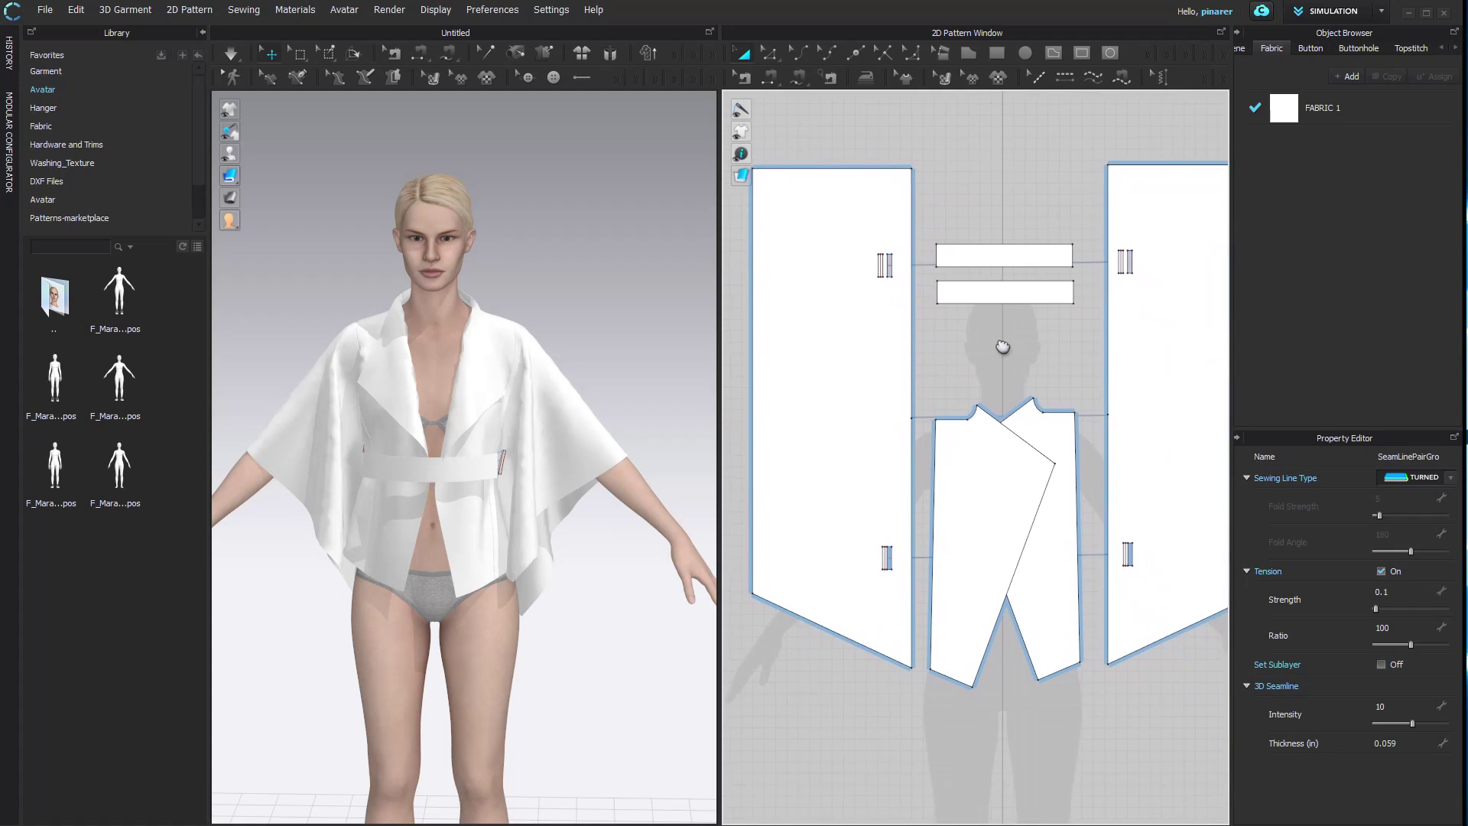
key(ctrl+a)
click(991, 256)
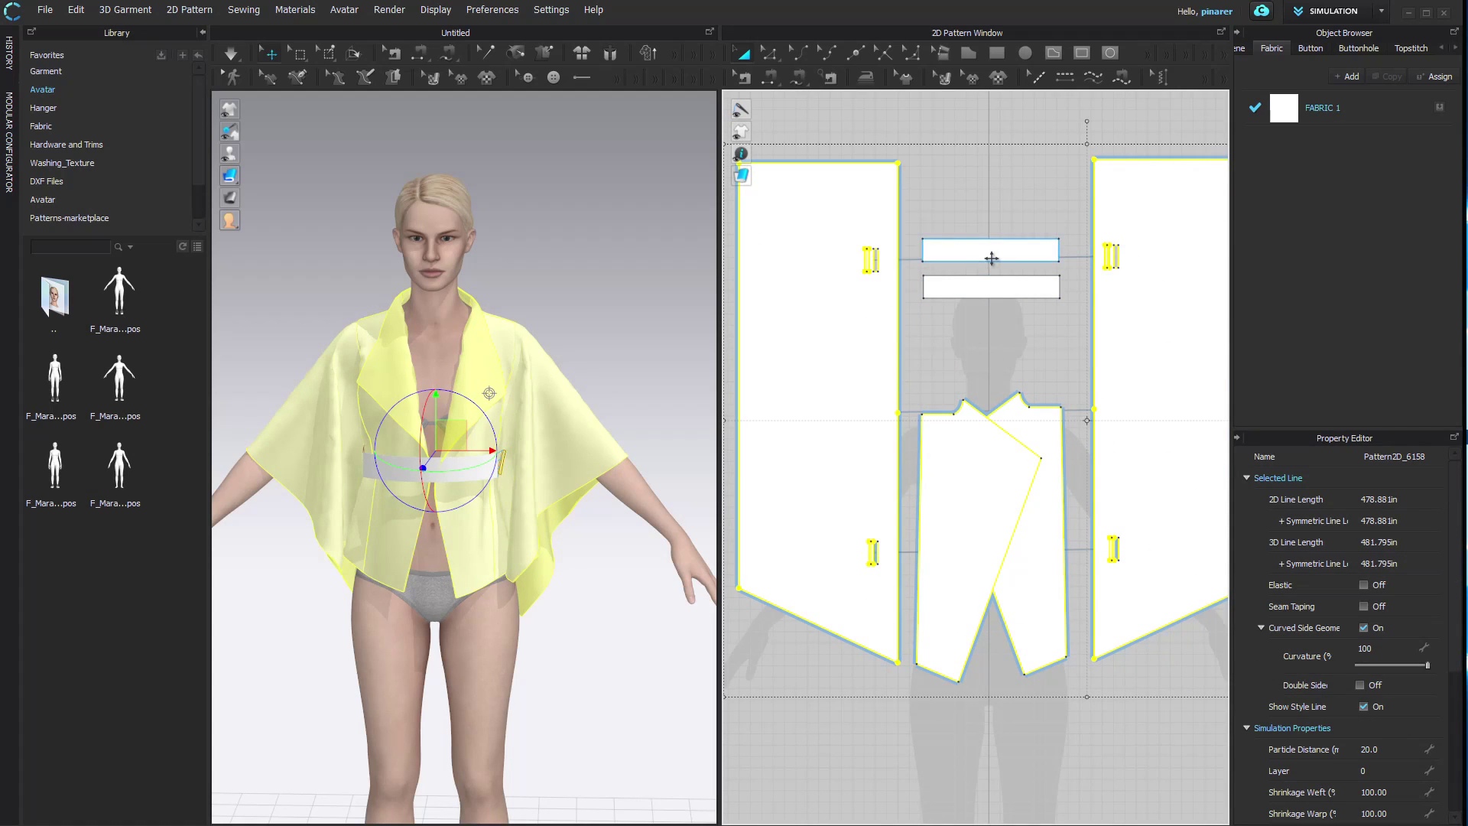
click(697, 286)
- Set the layer of both waist strips to 1 and simulate them over the frozen jacket
click(970, 256)
shift+click(991, 285)
click(1386, 727)
key(Return)
click(725, 424)
click(640, 411)
mouse_move(640, 411)
right_down()
mouse_move(498, 416)
mouse_move(593, 436)
mouse_move(604, 381)
mouse_move(623, 393)
right_up()
key(space)
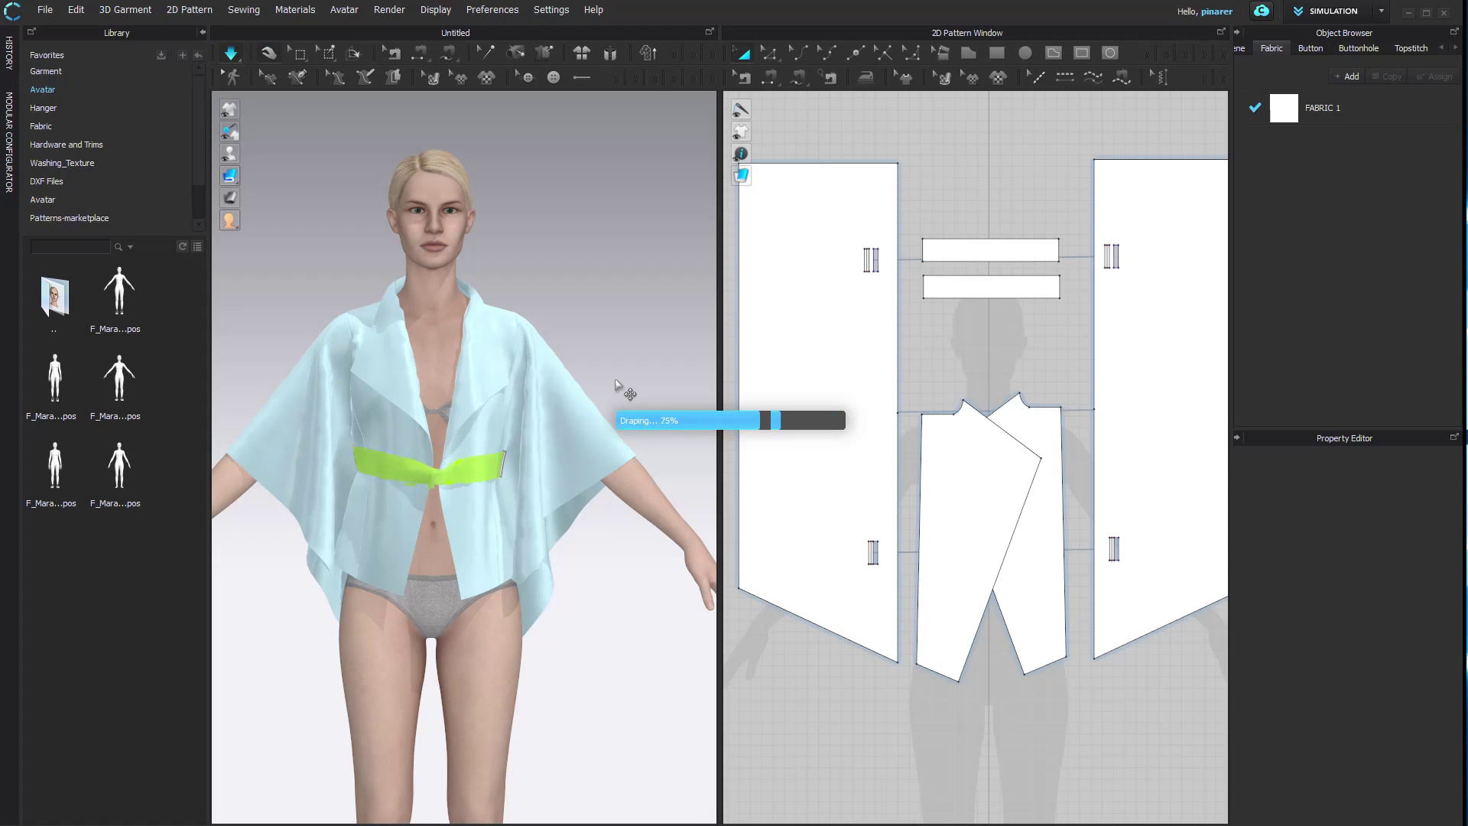
right_drag(621, 381, 691, 351)
click(398, 478)
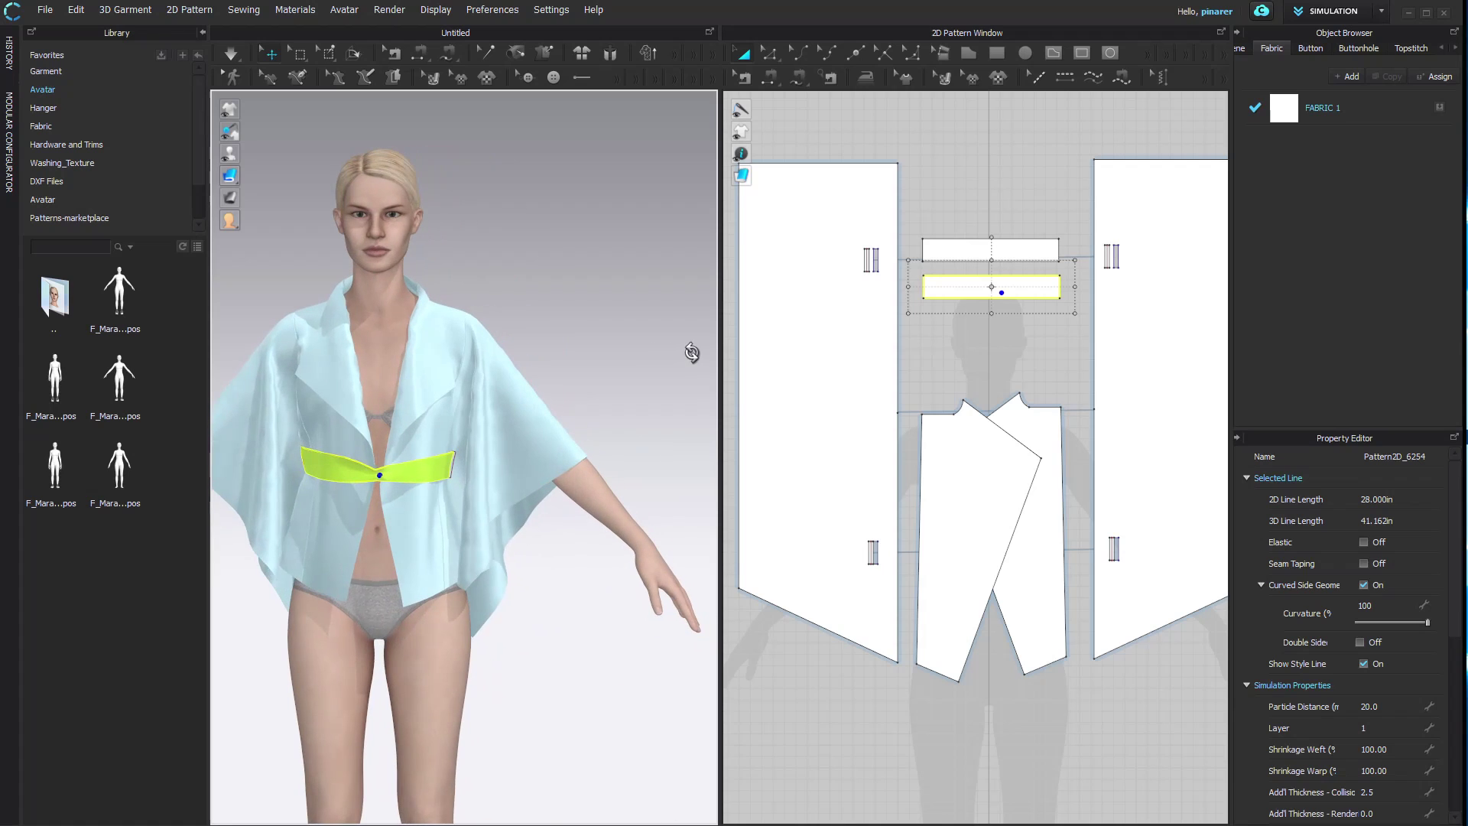
- Unfreeze the jacket pieces and set the layer of both waist strips back to 0
key(ctrl+a)
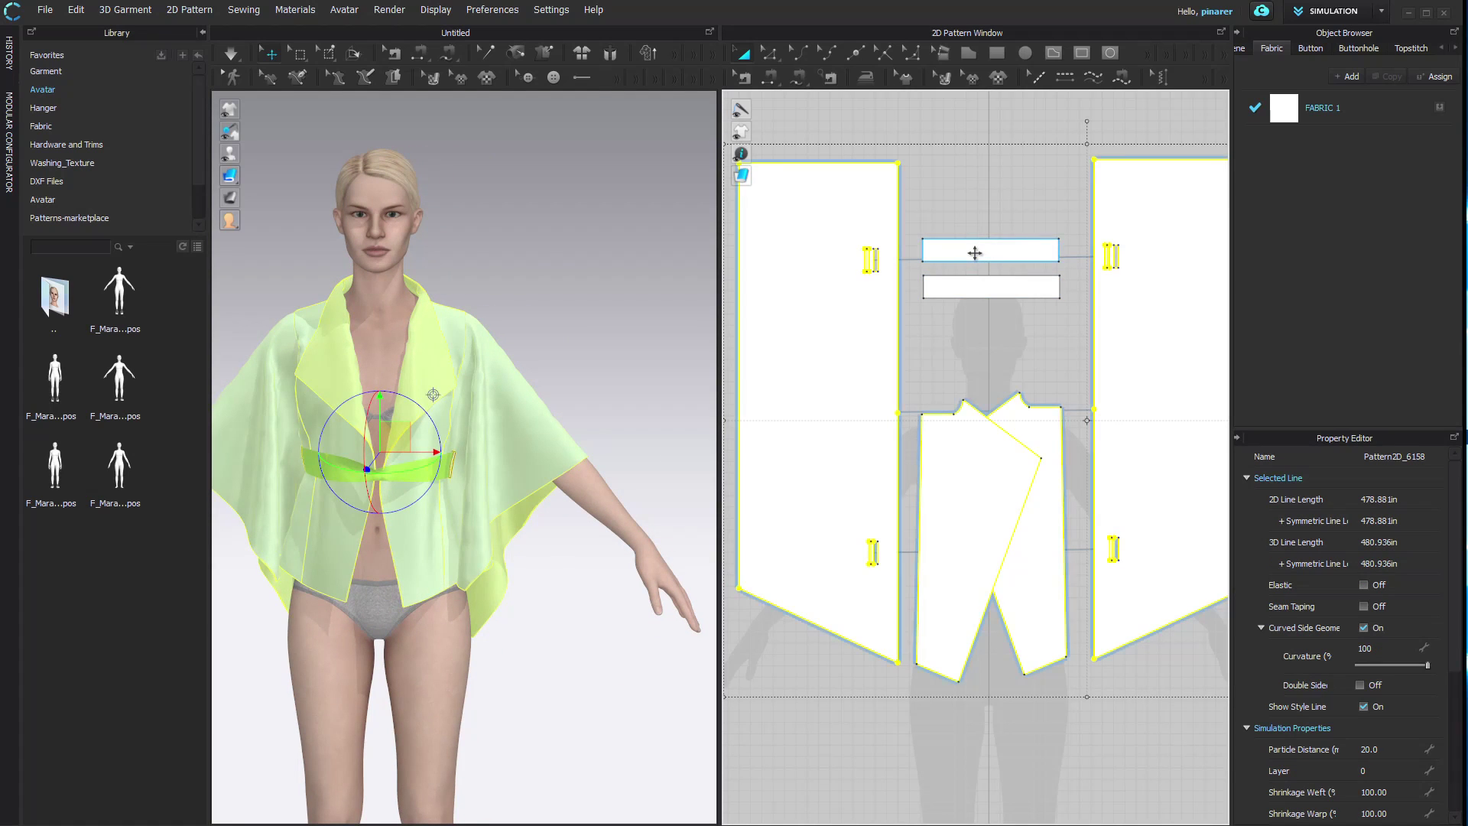
click(1045, 221)
click(994, 257)
shift+click(998, 286)
click(1376, 733)
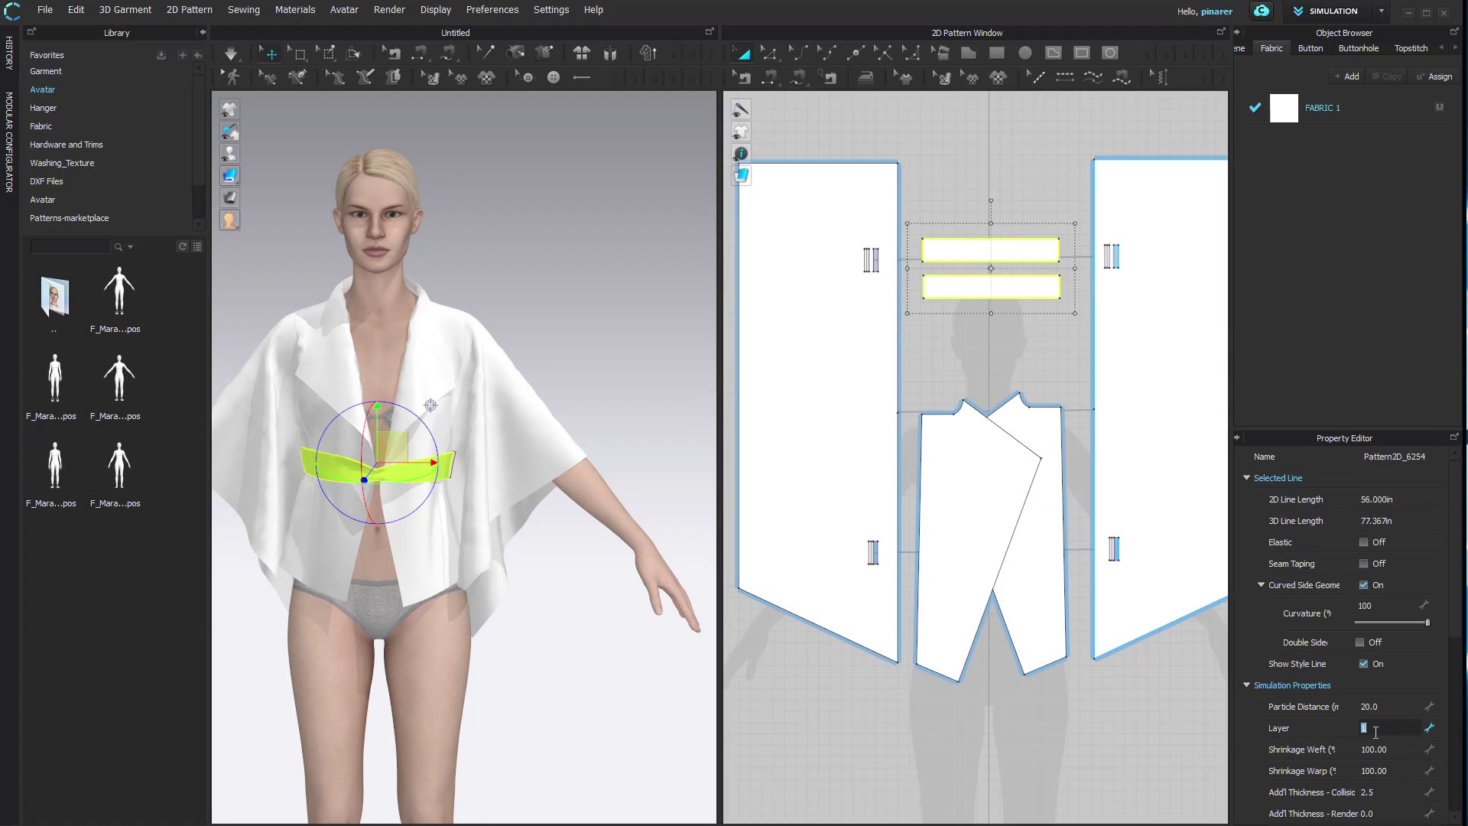
click(570, 354)
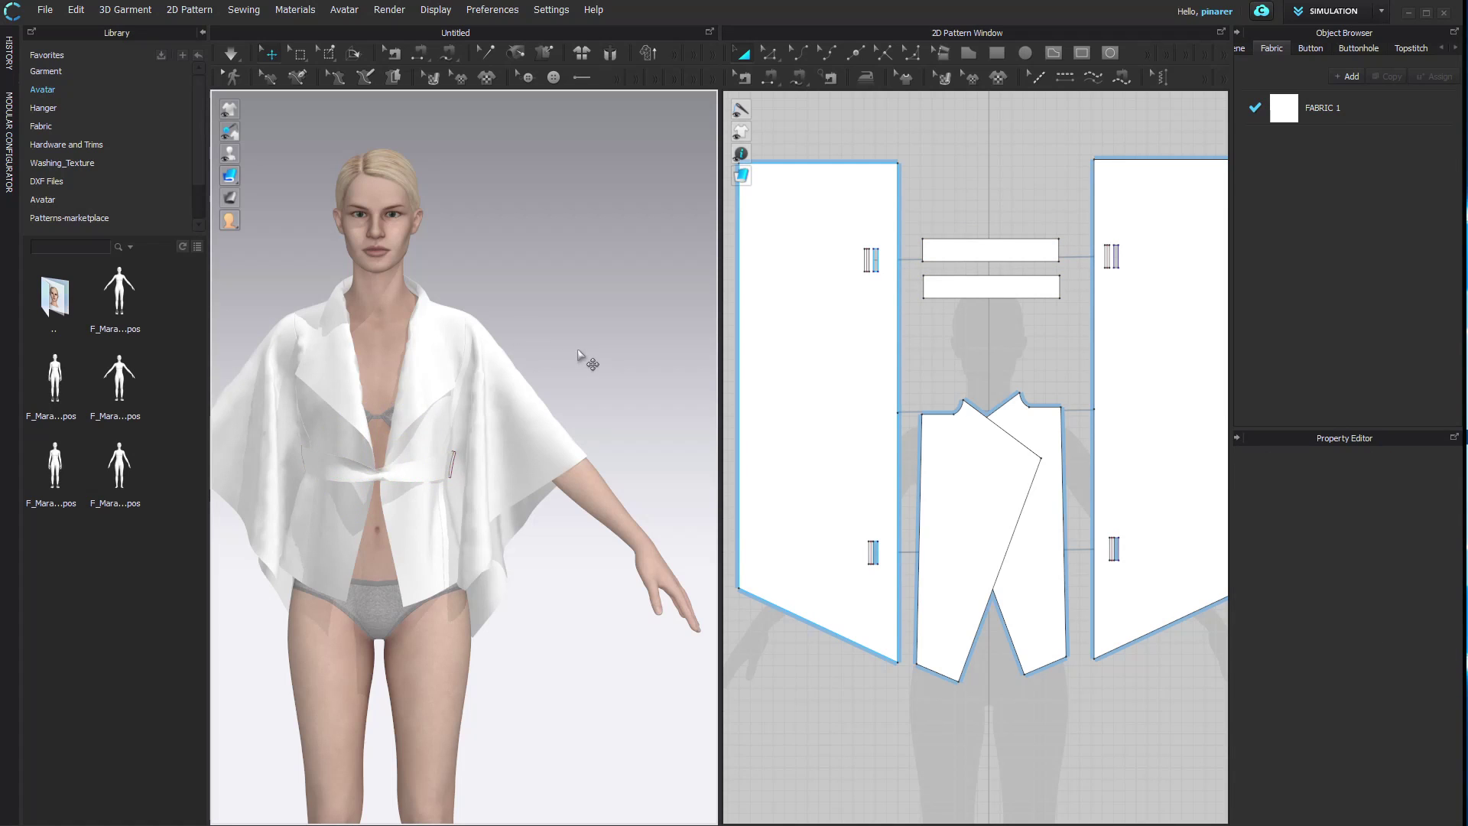
- Simulate the whole jacket and pull the lower front and side panels outward to smooth them
key(space)
scroll(400, 522, up, 2)
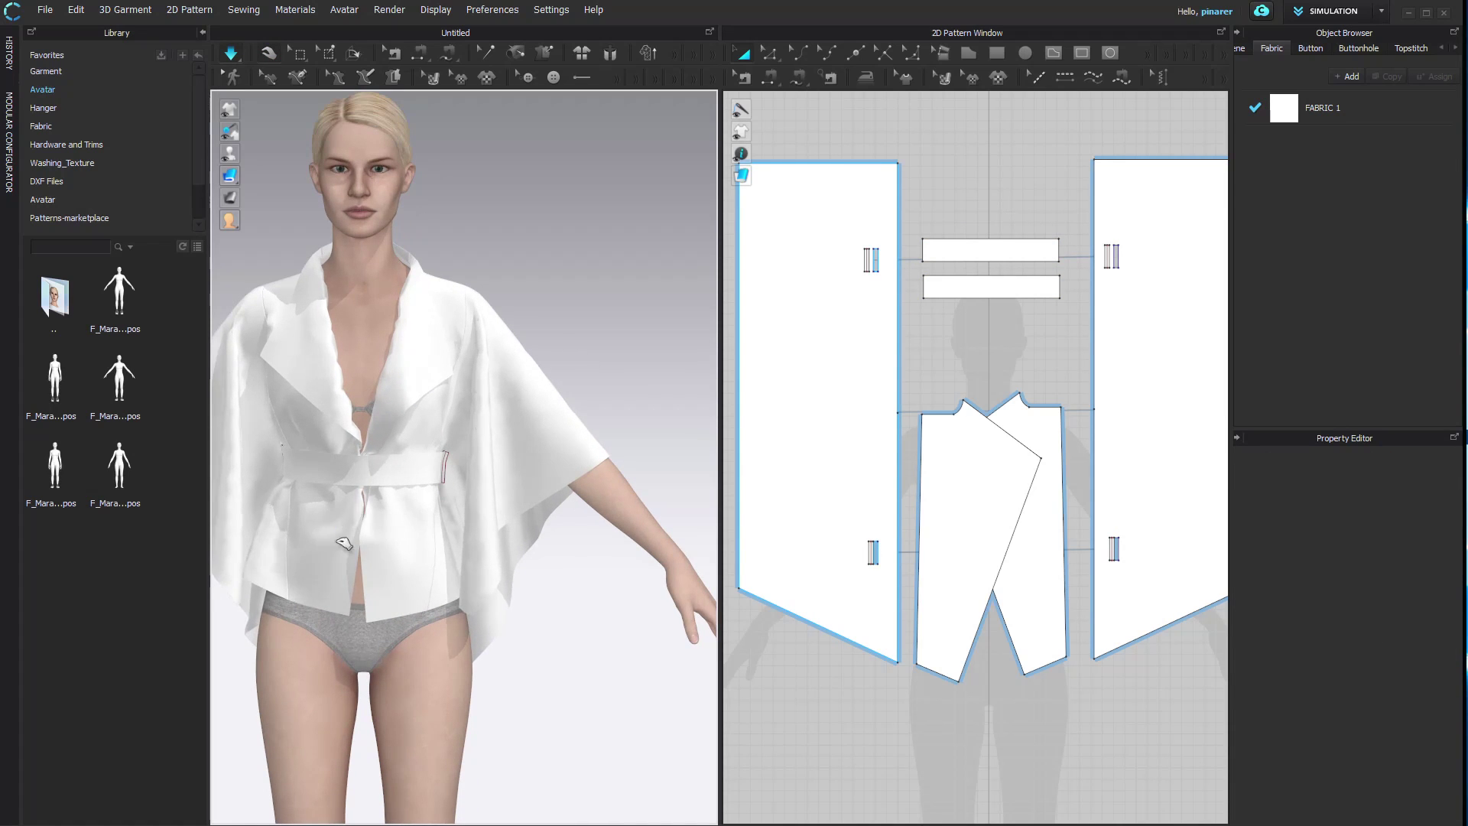
drag(336, 534, 346, 554)
drag(258, 571, 234, 592)
click(331, 596)
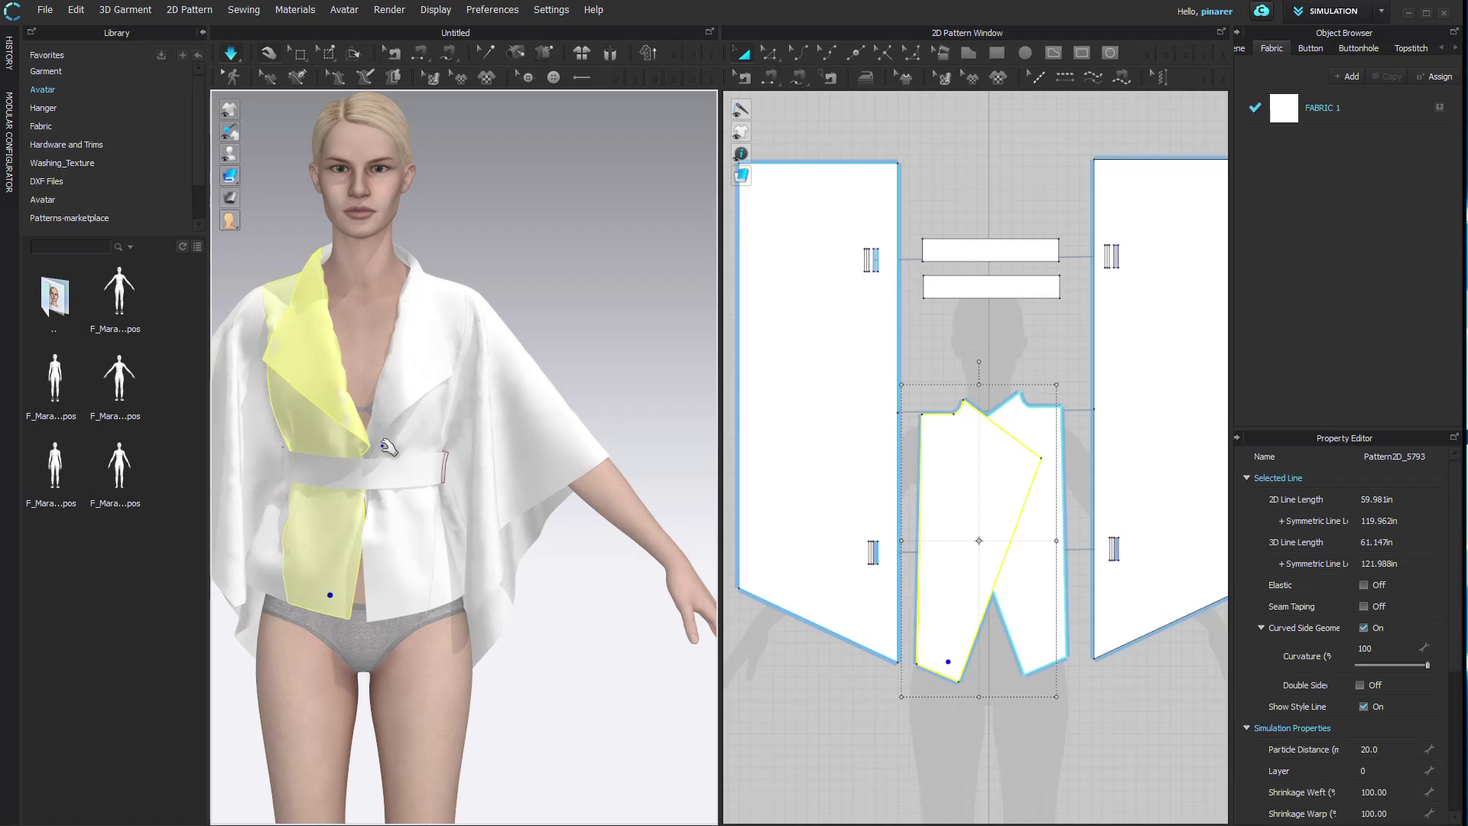
drag(265, 360, 234, 348)
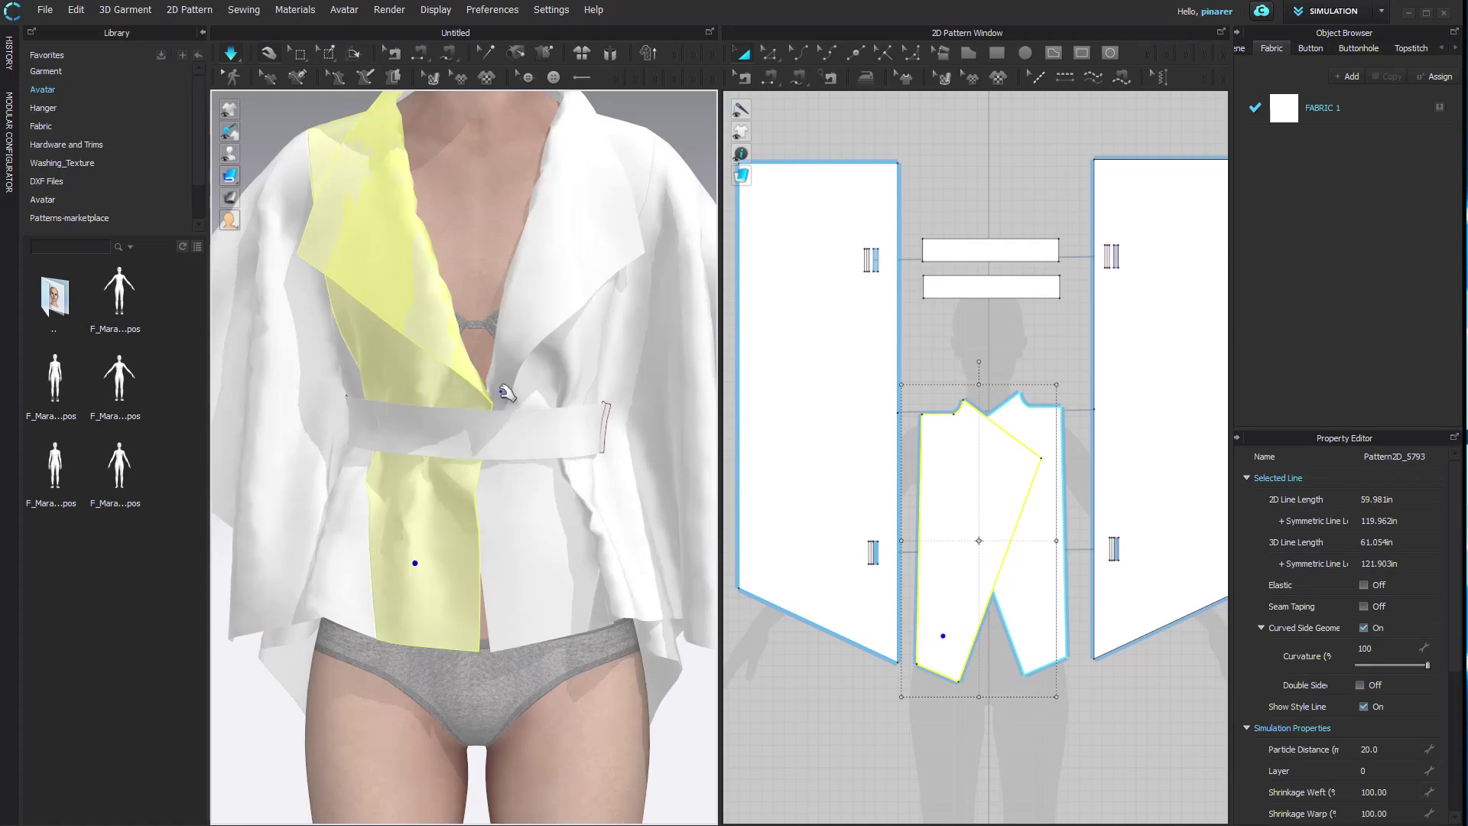
- Pull the two front panels across each other so that the lapels overlap at the waist strip
drag(499, 388, 460, 359)
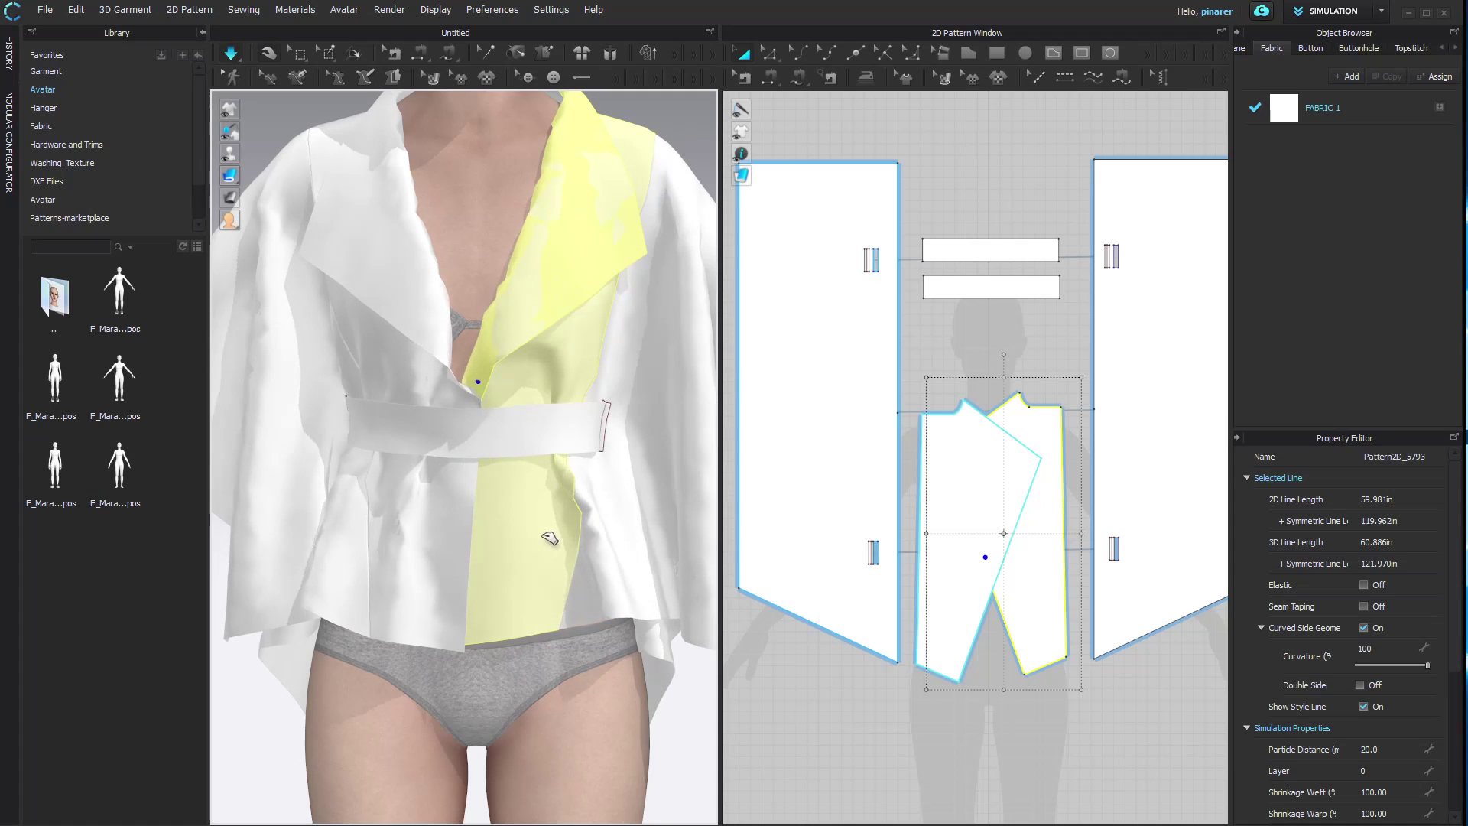
drag(538, 532, 548, 535)
drag(507, 588, 517, 588)
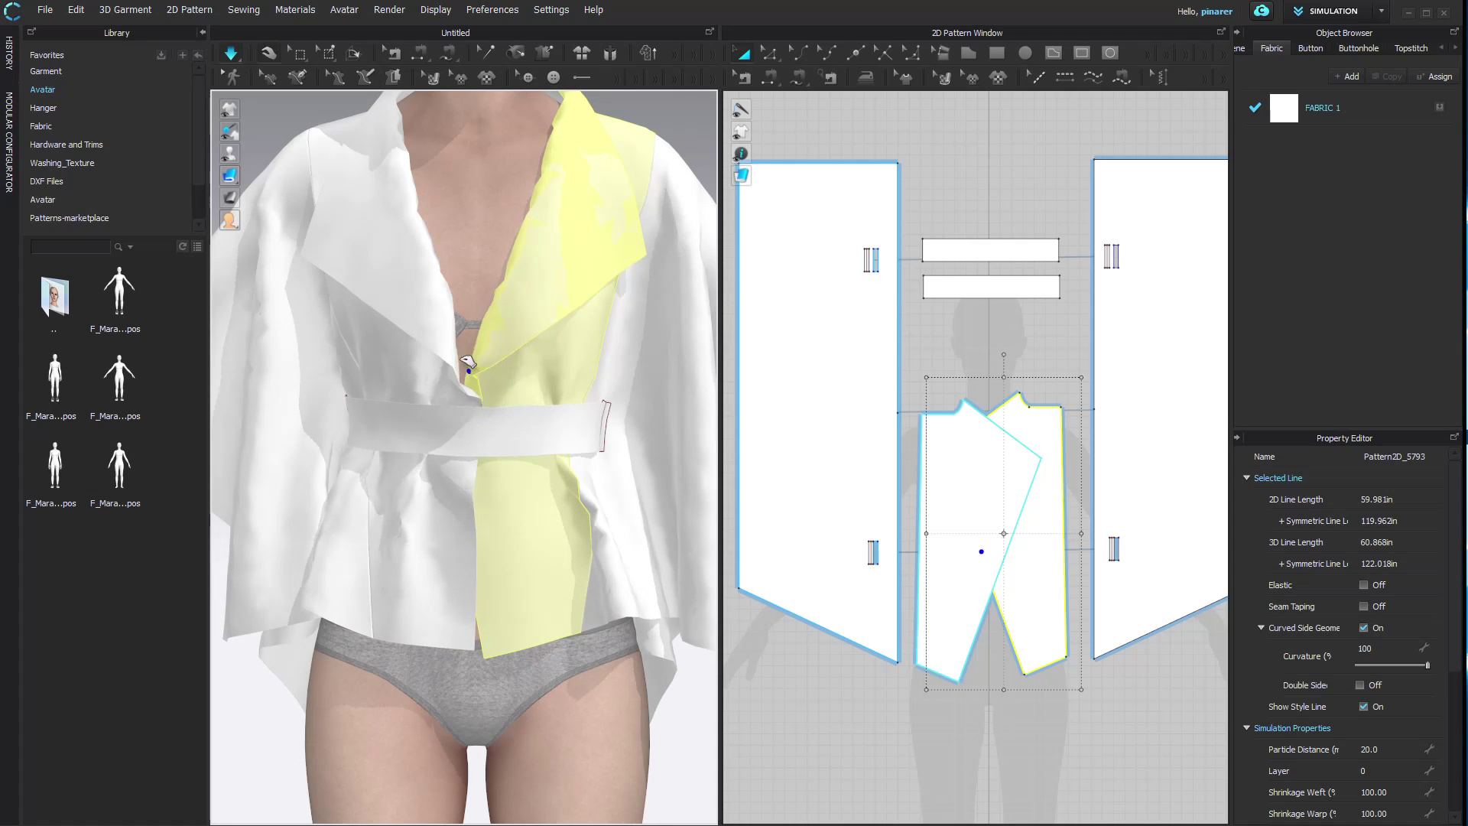
click(474, 390)
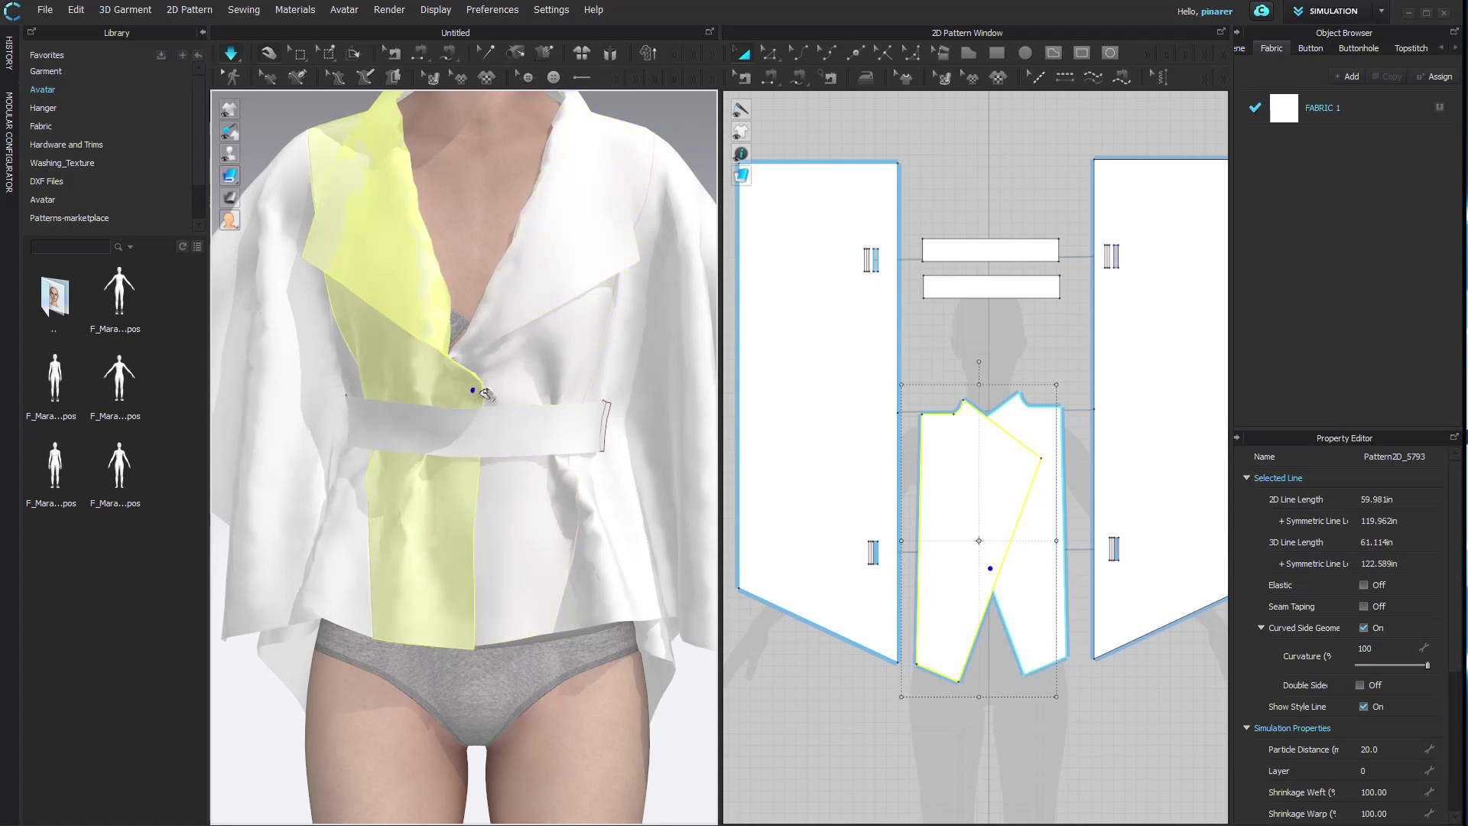
click(534, 313)
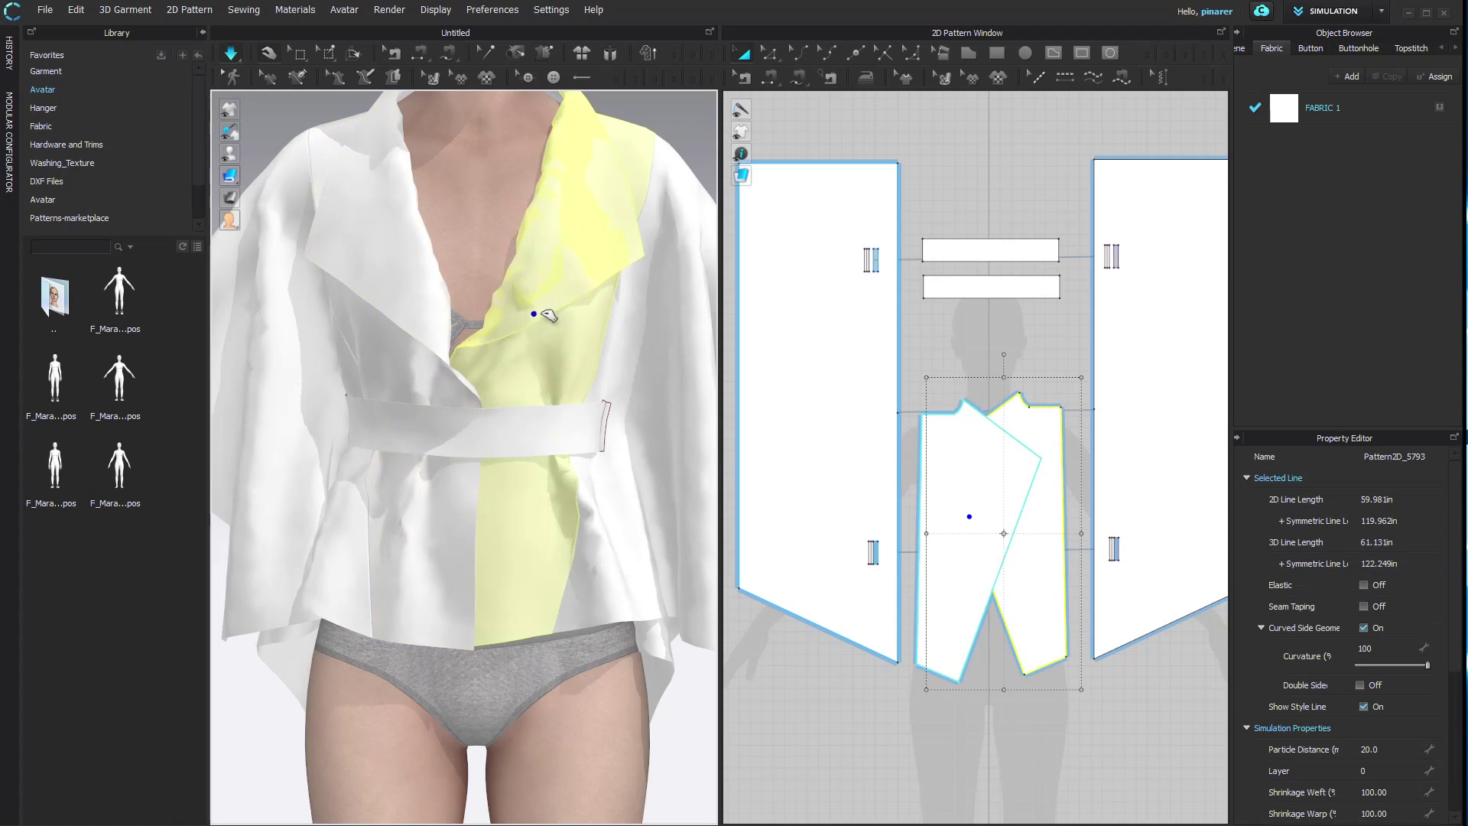
click(478, 372)
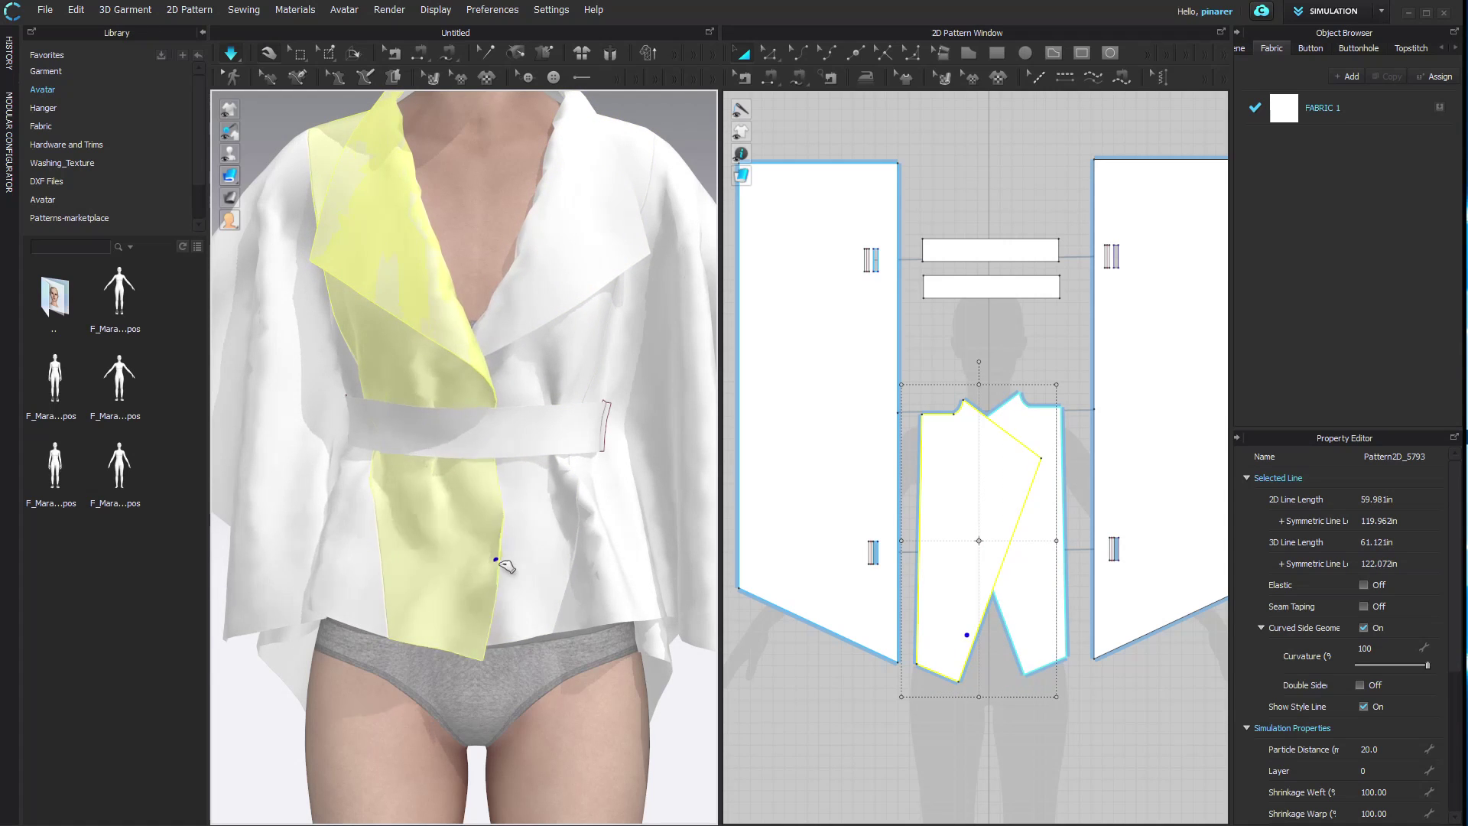
- Pull the overlapped front panels' lower edges into place and stop the simulation
click(540, 651)
mouse_move(540, 651)
mouse_down()
mouse_move(502, 644)
mouse_move(492, 661)
mouse_move(552, 666)
mouse_up()
scroll(564, 635, down, 3)
mouse_move(564, 632)
right_down()
mouse_move(509, 624)
mouse_move(574, 621)
right_up()
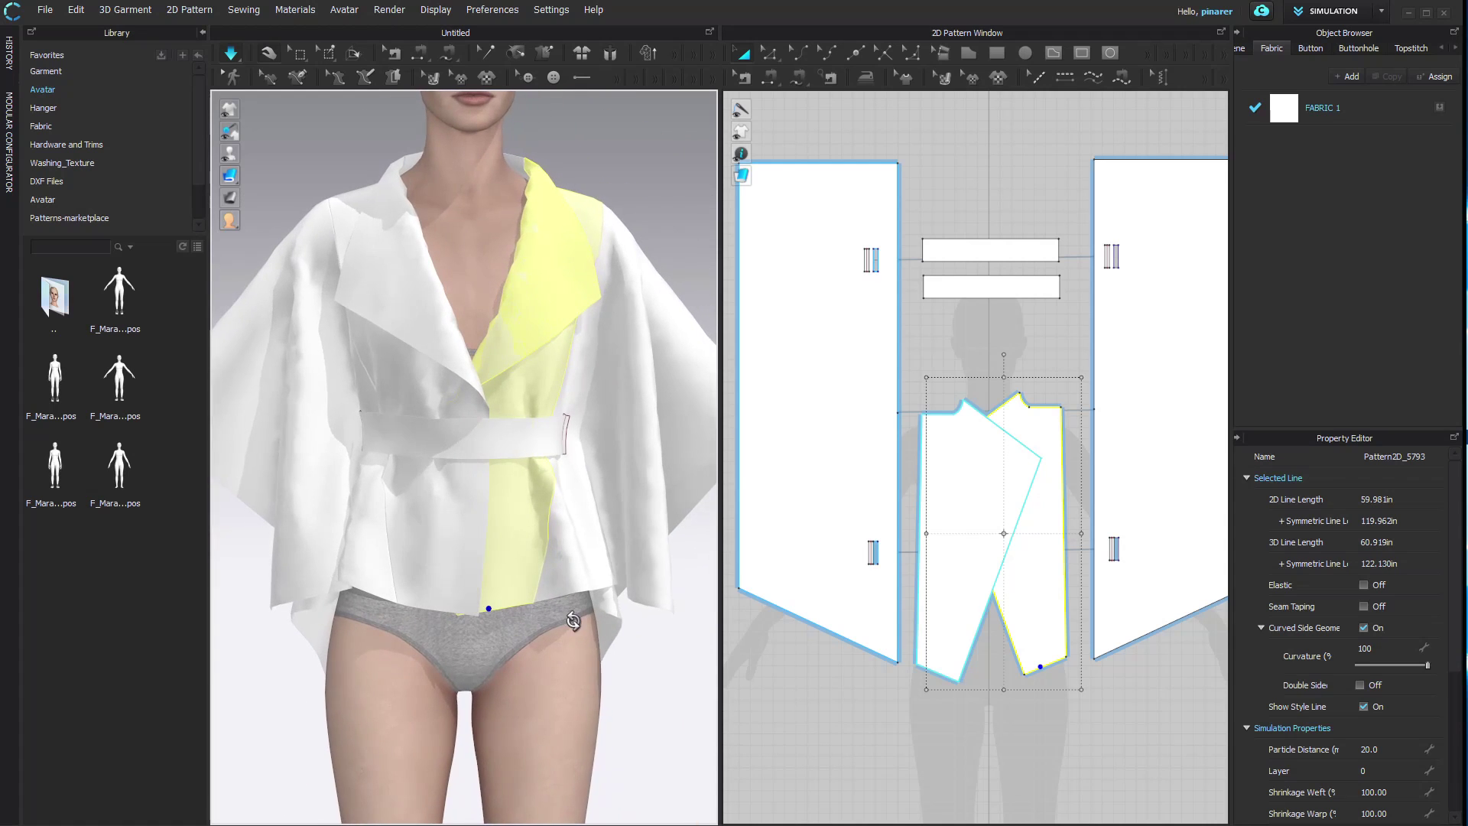
click(638, 677)
right_drag(645, 678, 619, 632)
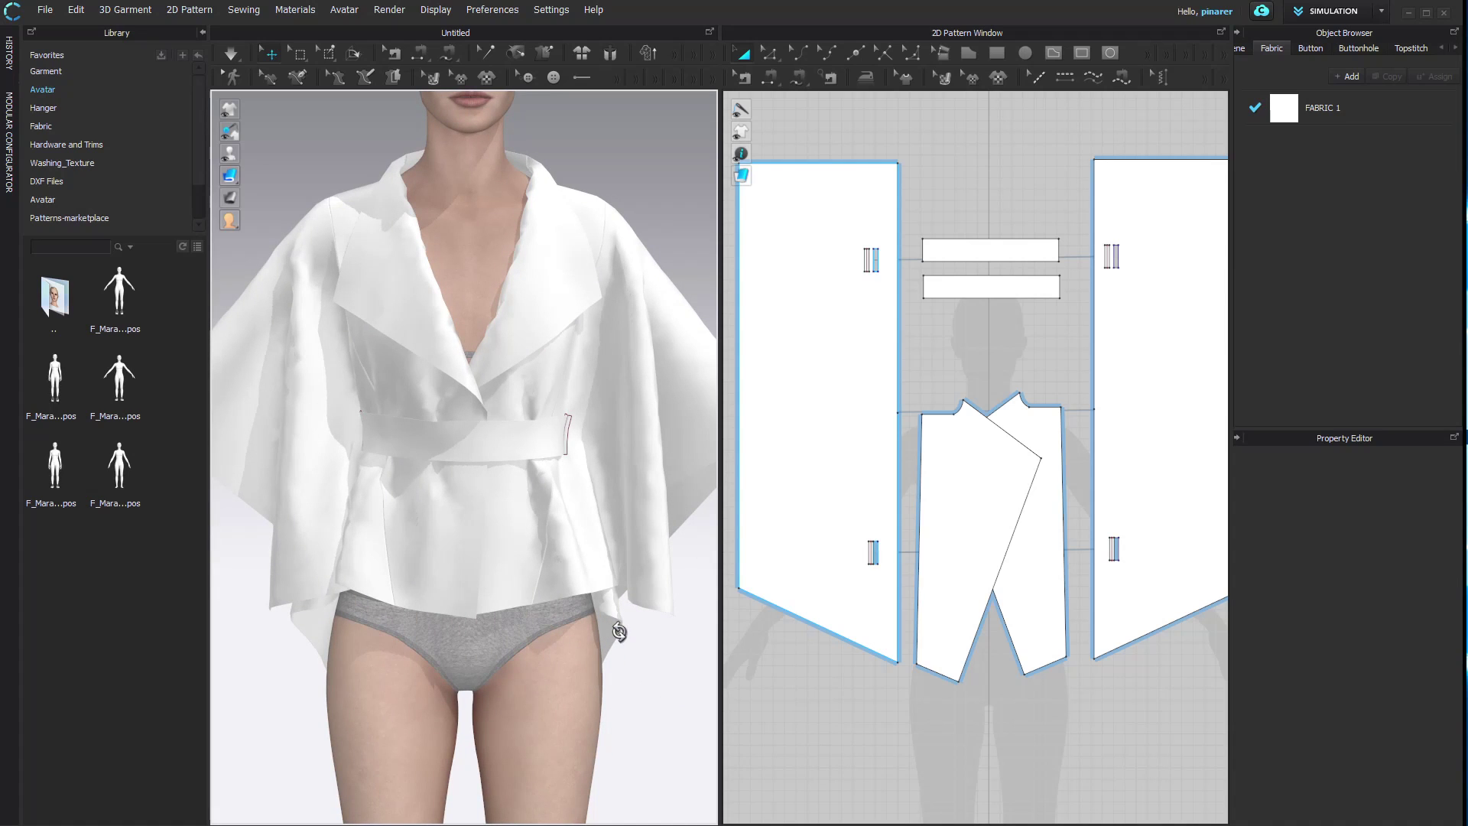
scroll(581, 542, down, 2)
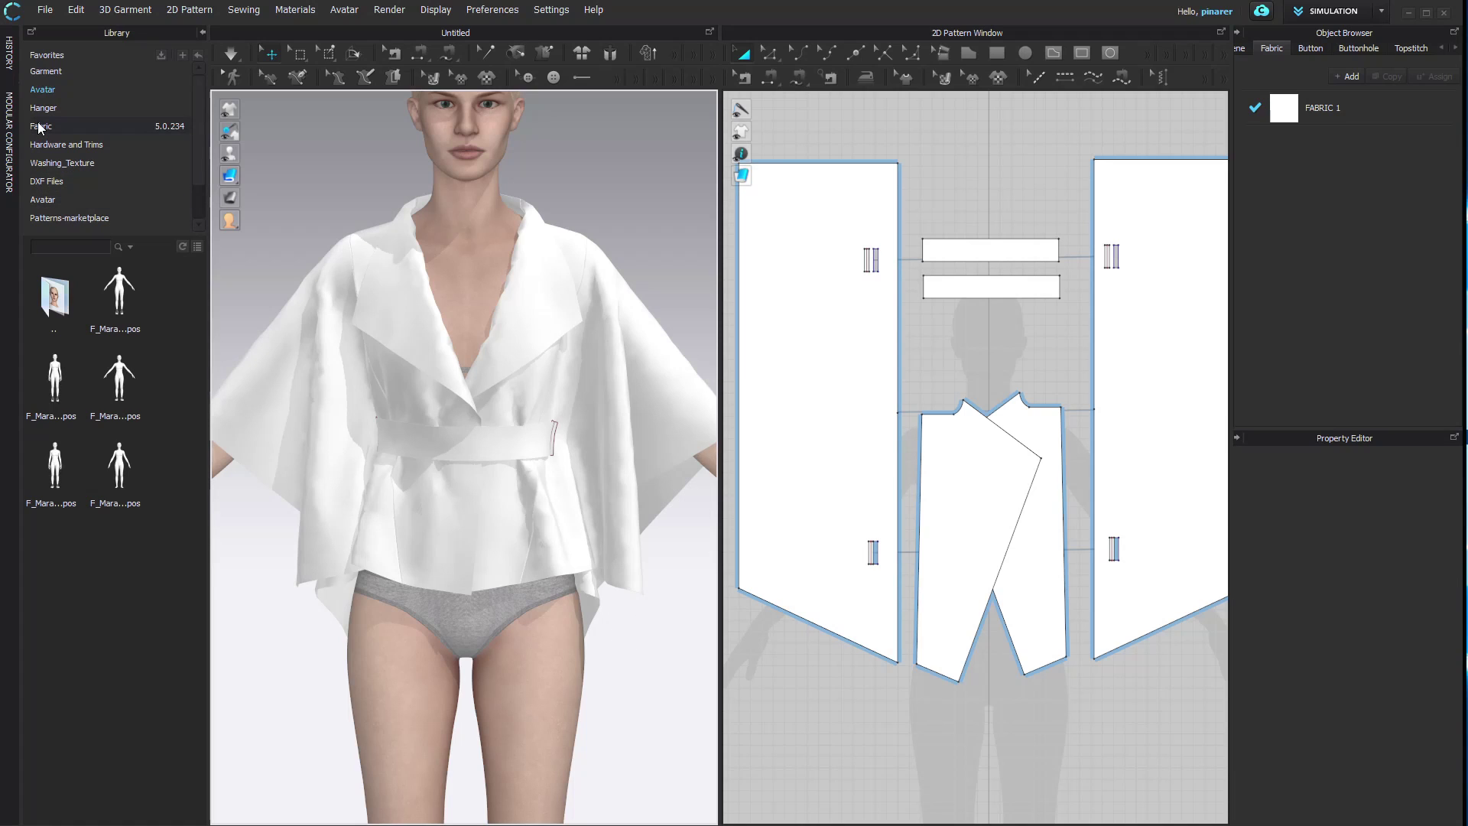
- Apply the Wool_Coatweight fabric from the library's Fabric folder to FABRIC 1
click(136, 127)
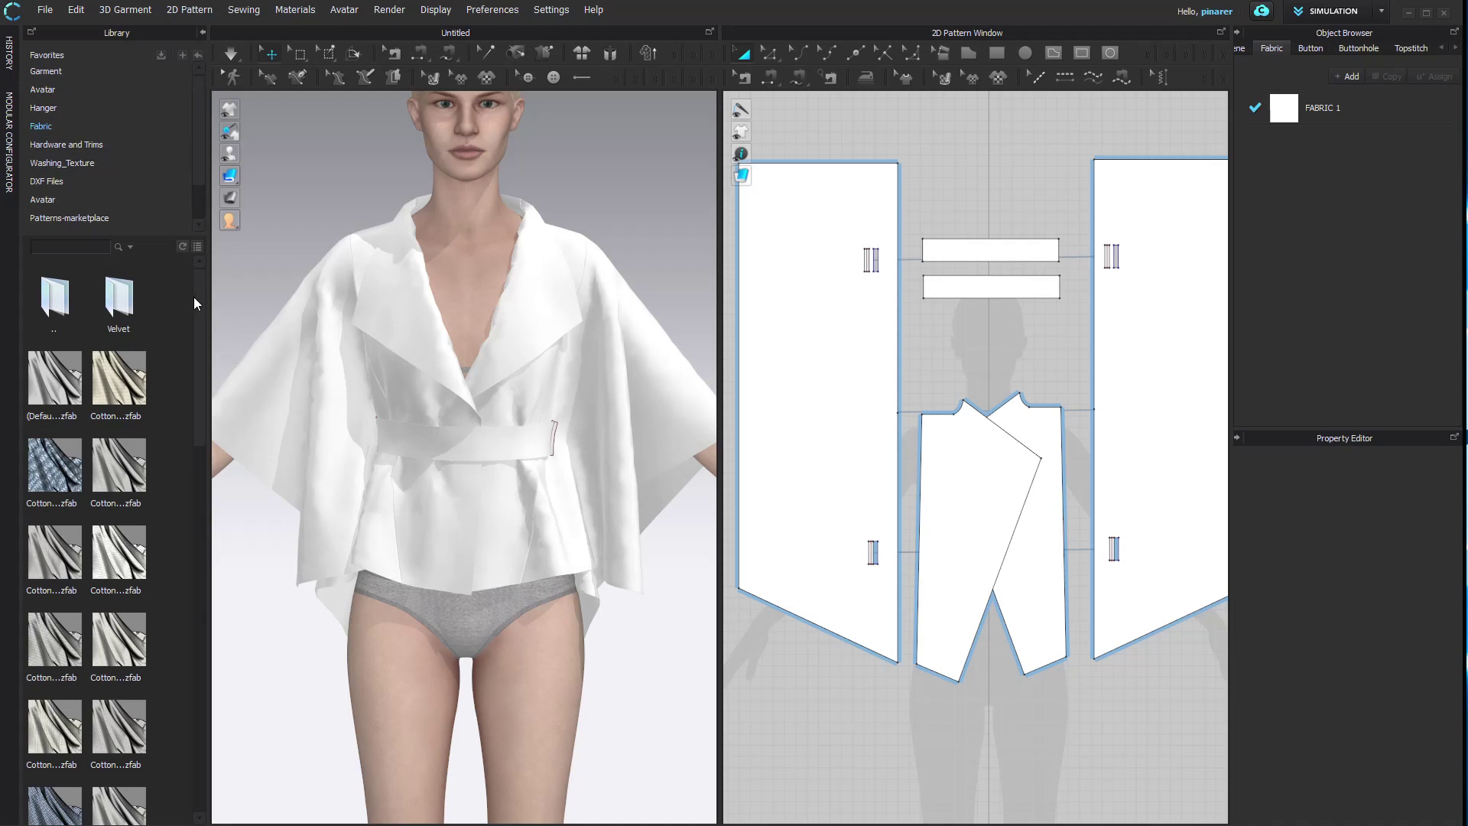
click(198, 247)
drag(203, 314, 208, 660)
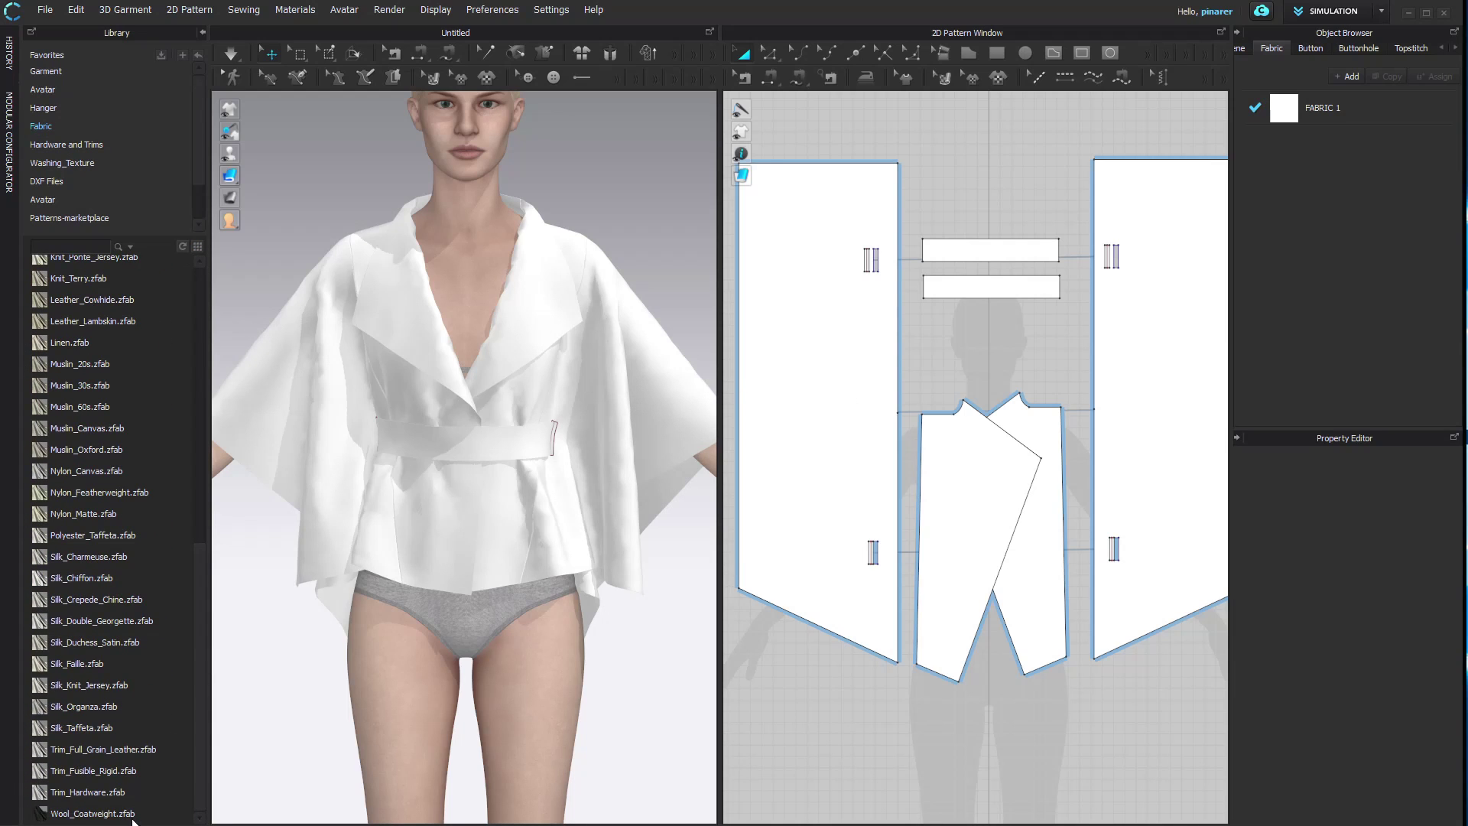
drag(103, 815, 197, 775)
drag(1279, 115, 1278, 115)
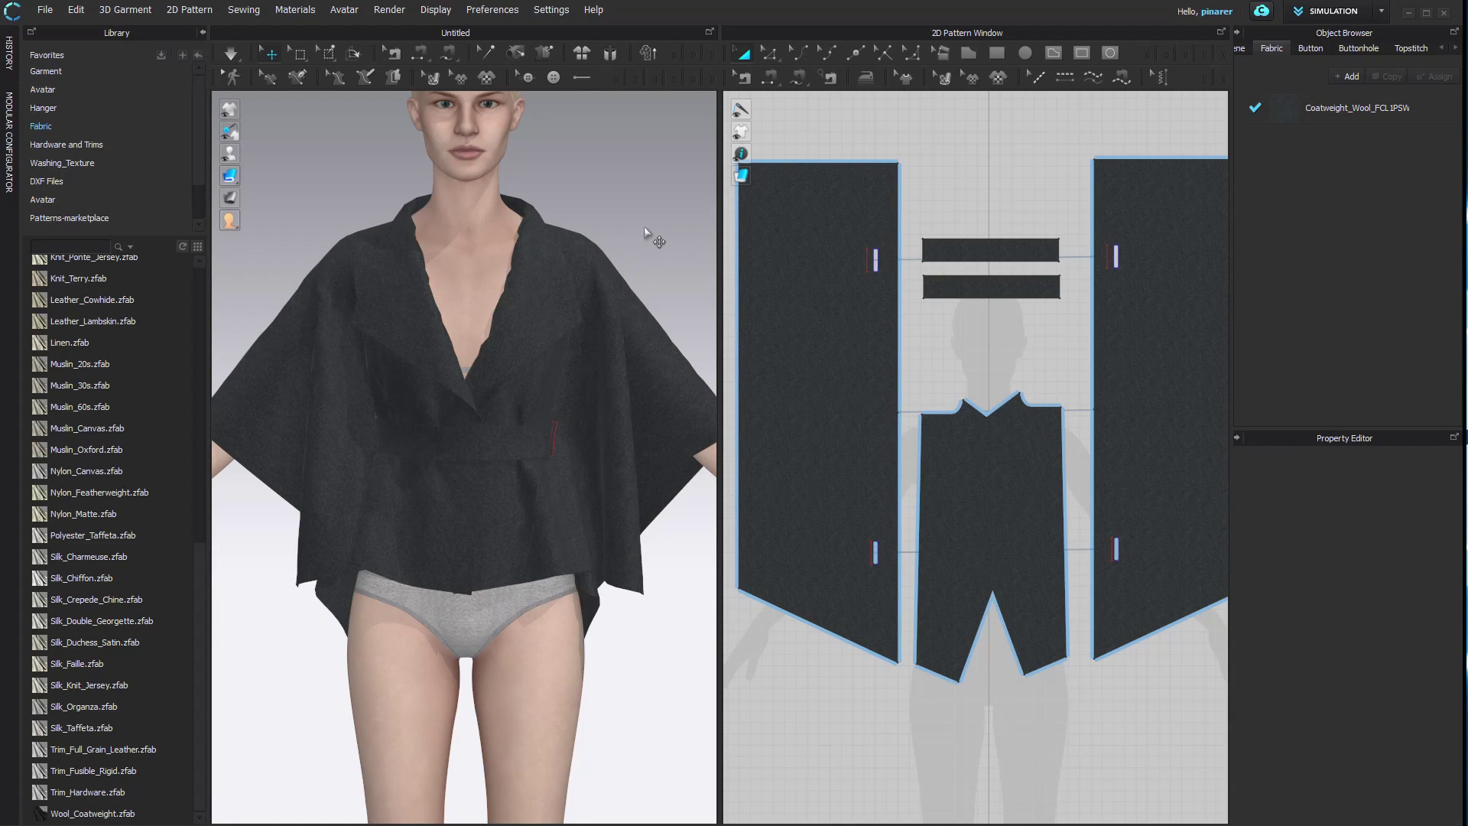
- Duplicate the coatweight wool fabric and set the copy's material type to Leather
click(1428, 109)
click(1388, 77)
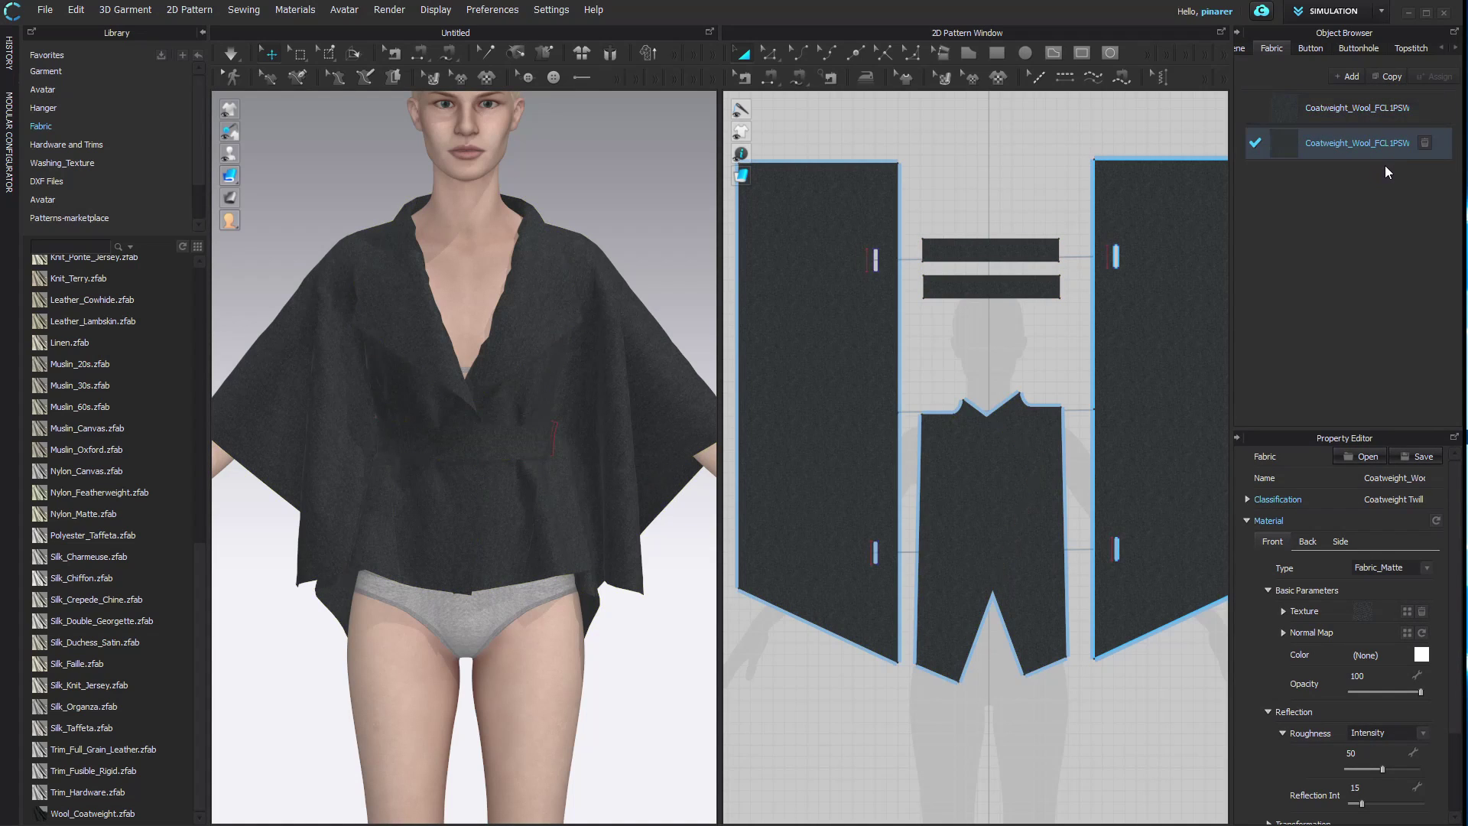
double_click(1357, 143)
click(1421, 567)
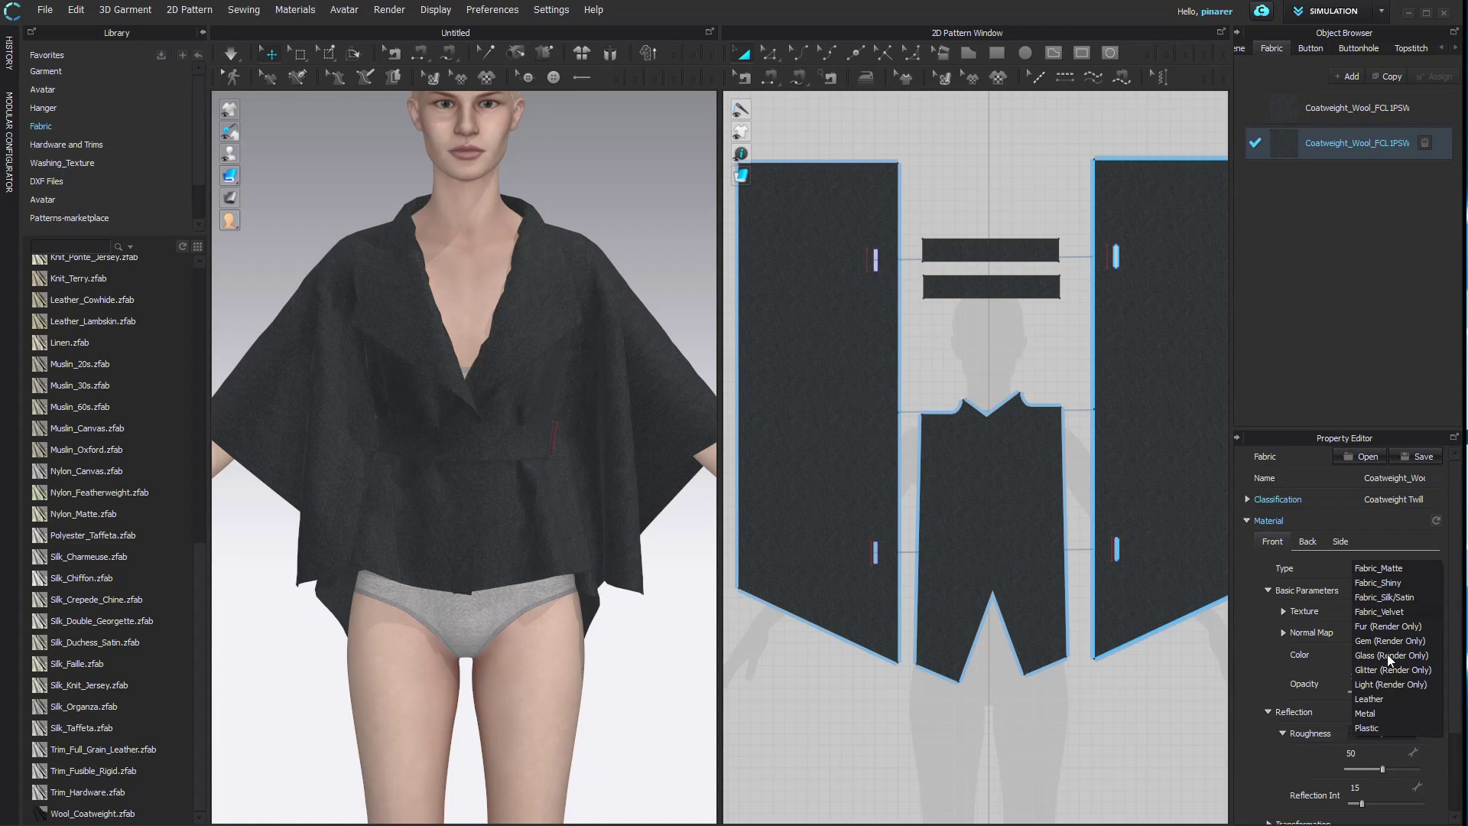
click(1374, 699)
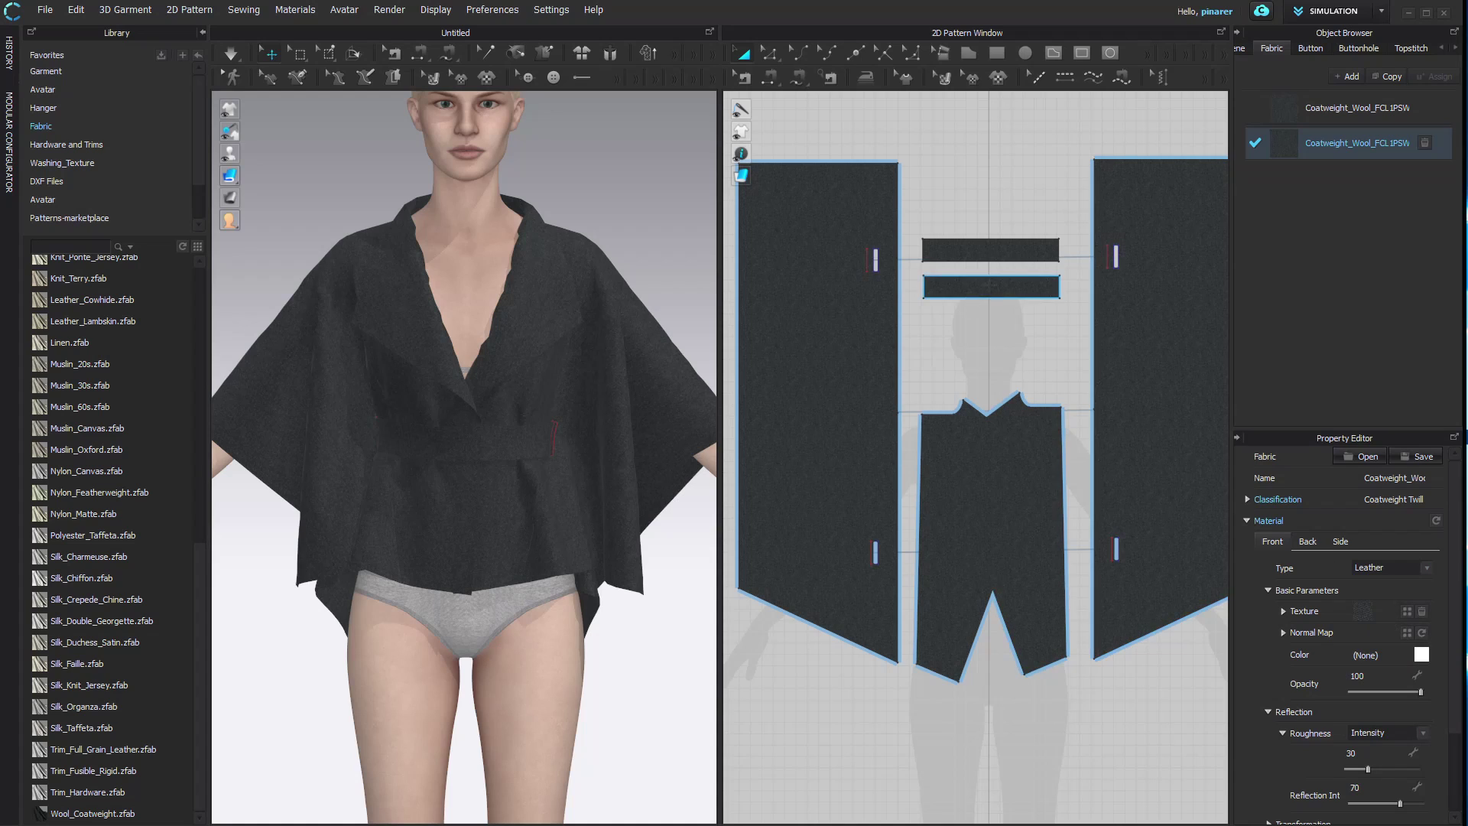
- Assign the copied leather-type fabric to both waist strips
click(1009, 289)
shift+click(991, 250)
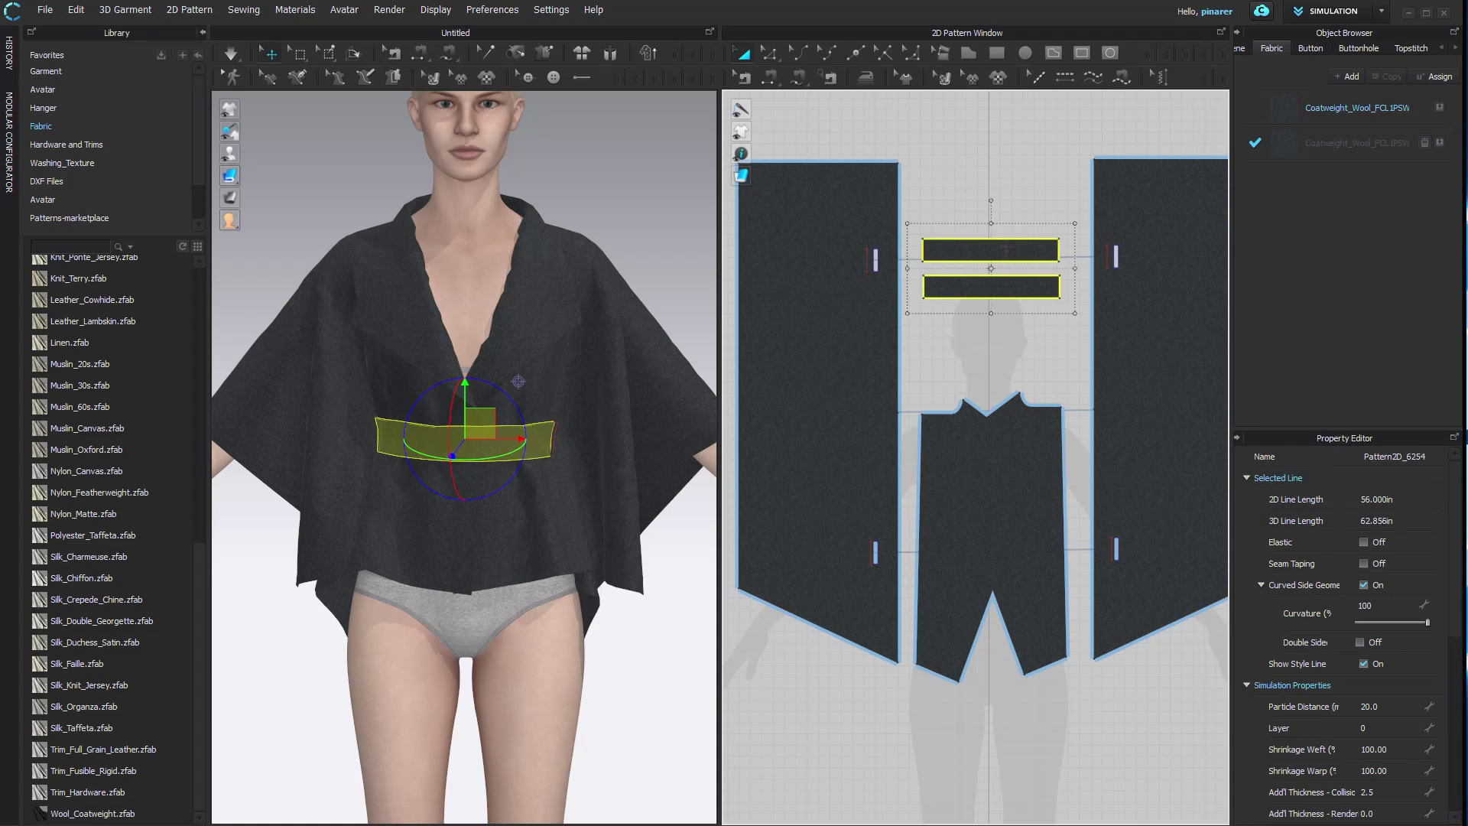
click(1442, 143)
click(971, 155)
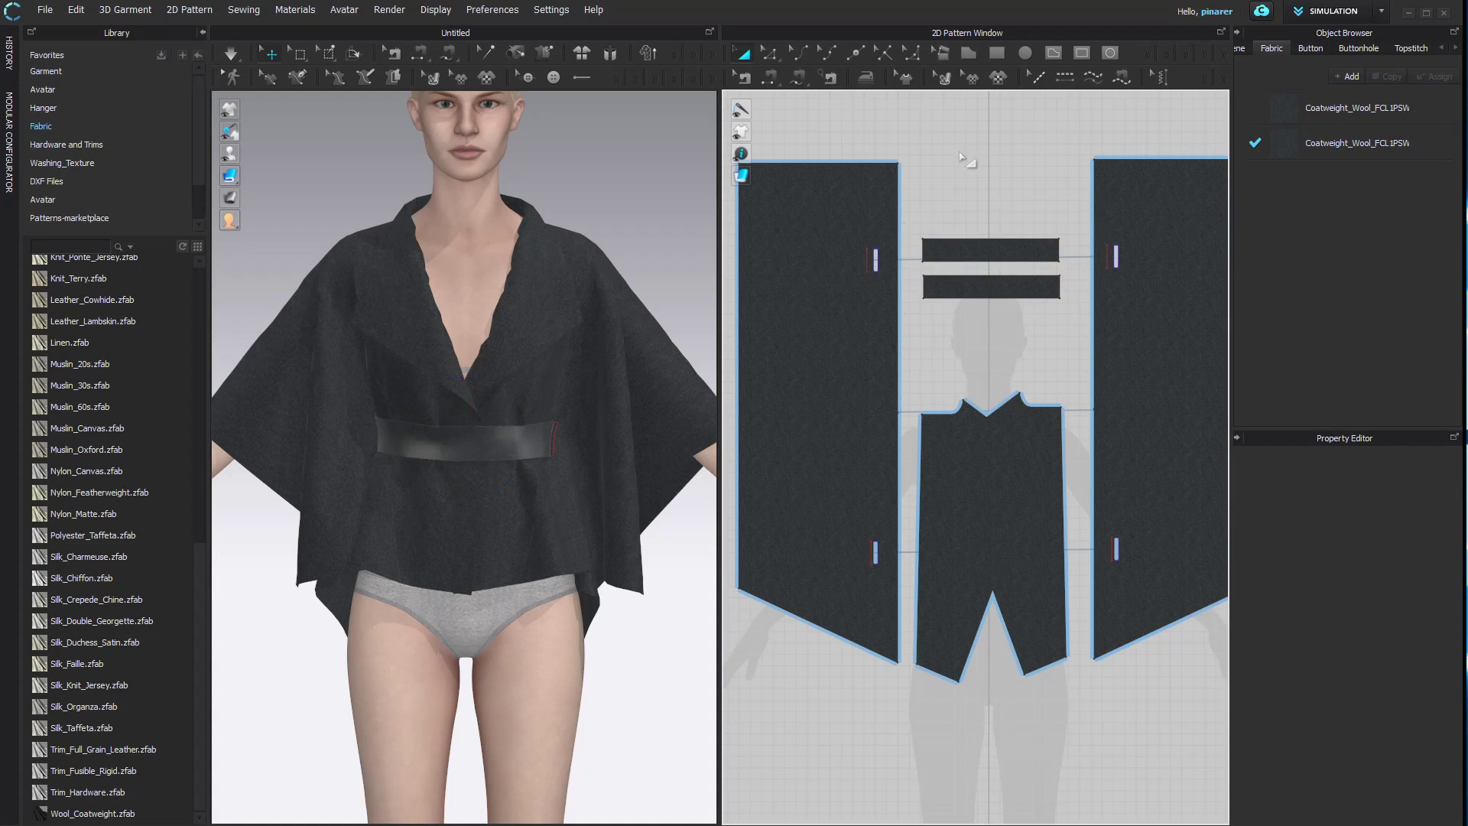
- Set the waist strips' leather fabric color to black
click(1425, 150)
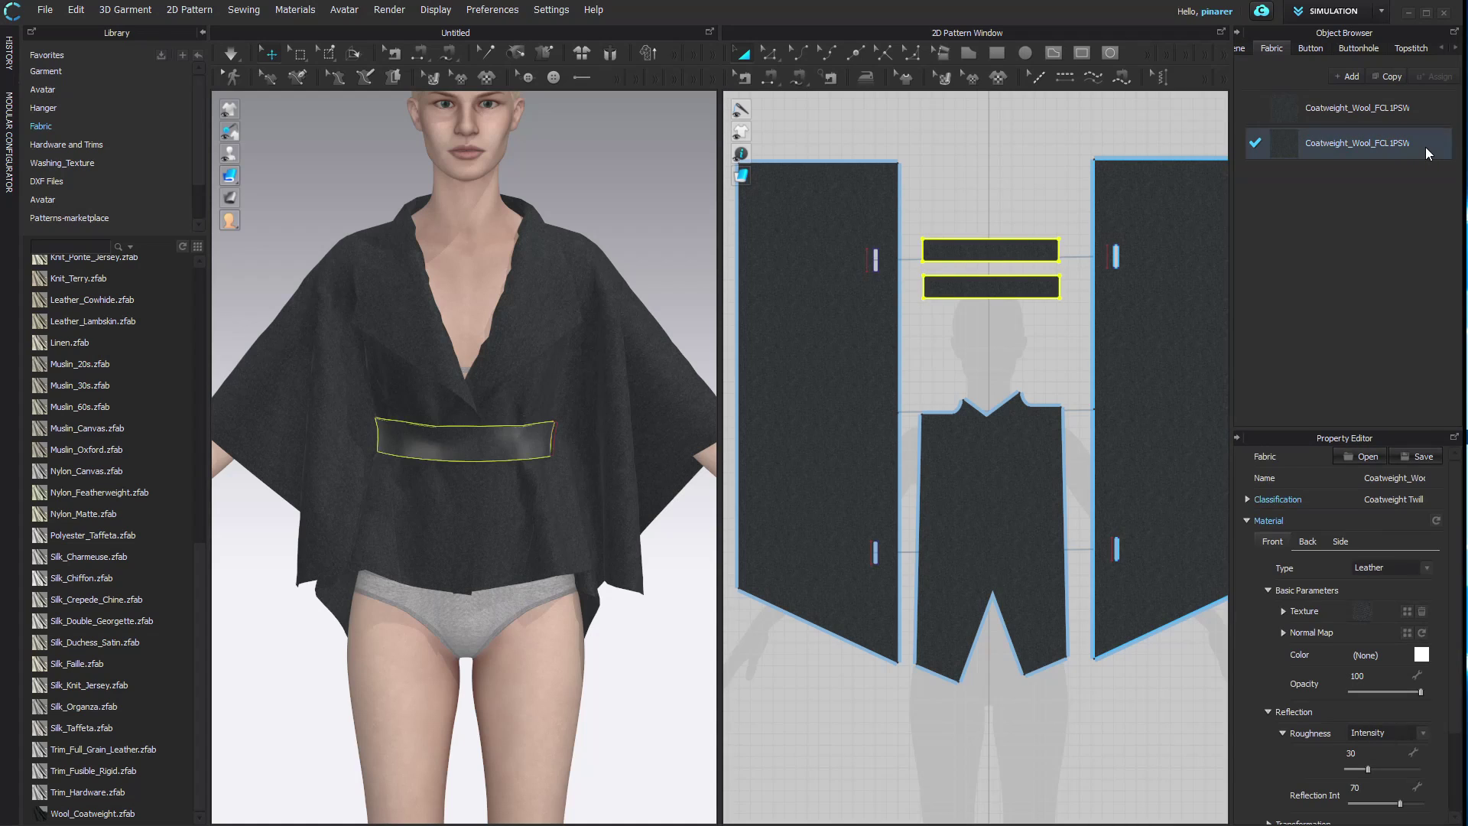
click(1421, 655)
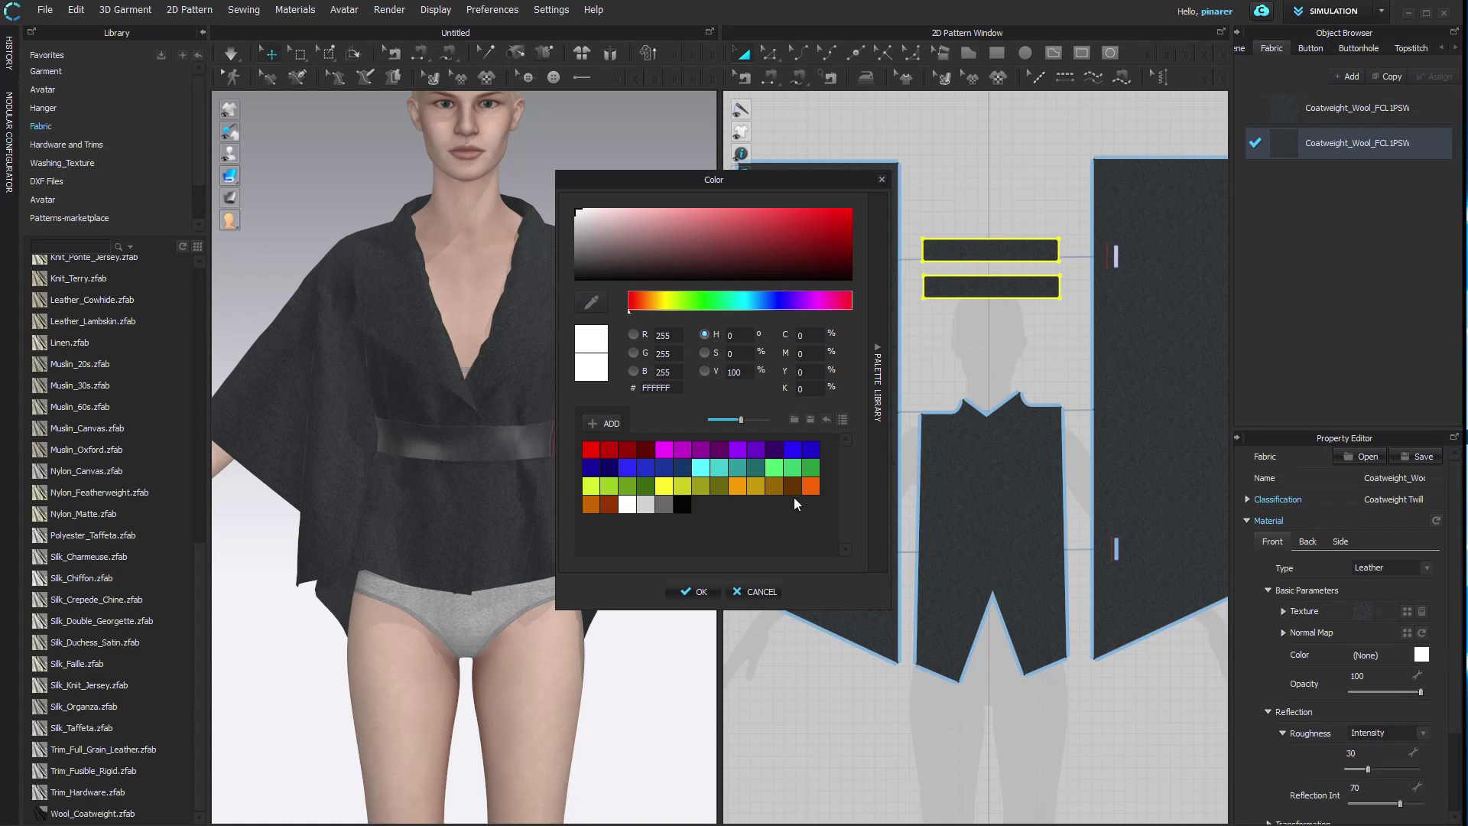
click(681, 504)
click(692, 592)
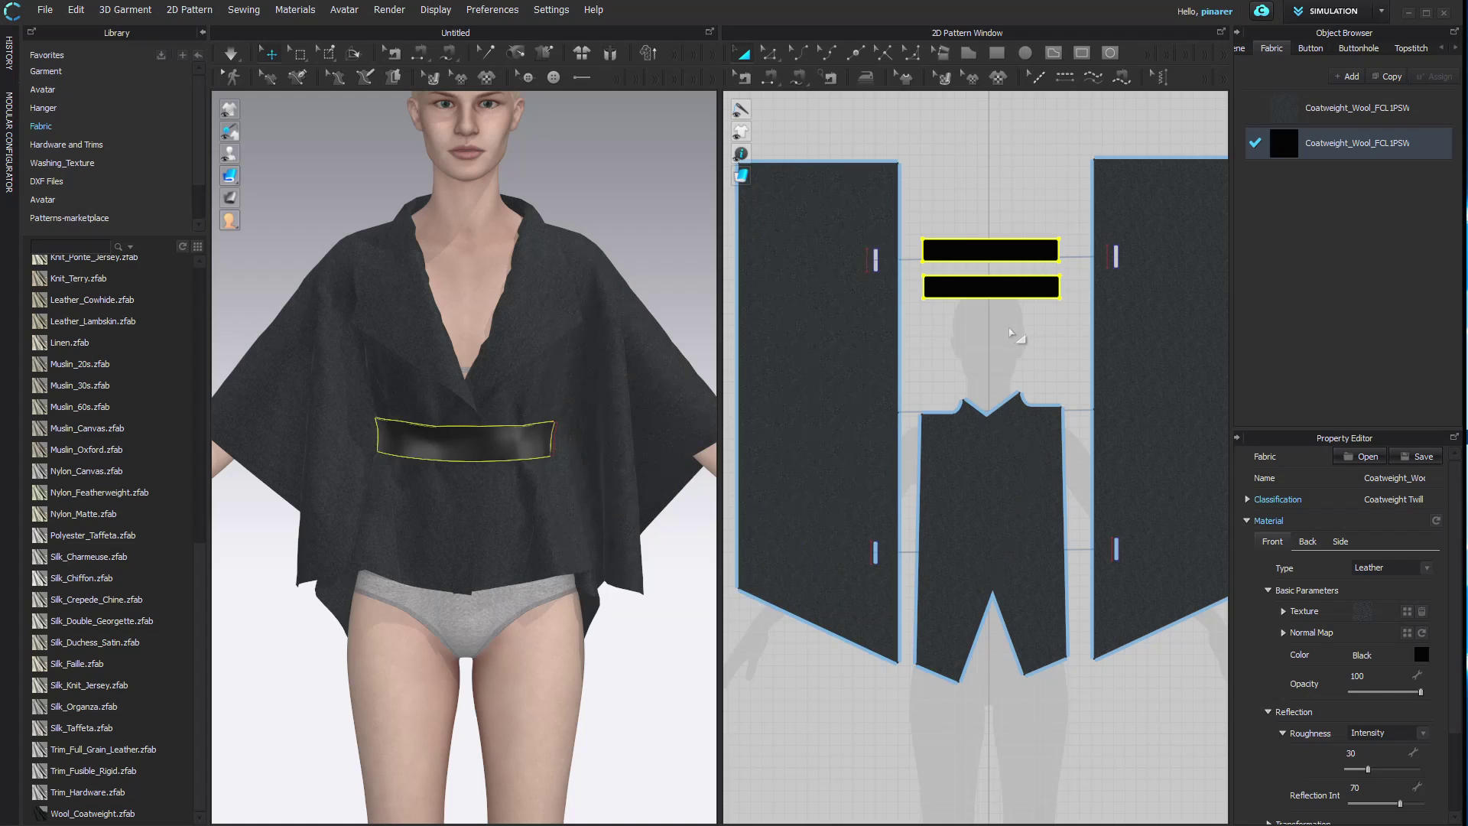
click(984, 197)
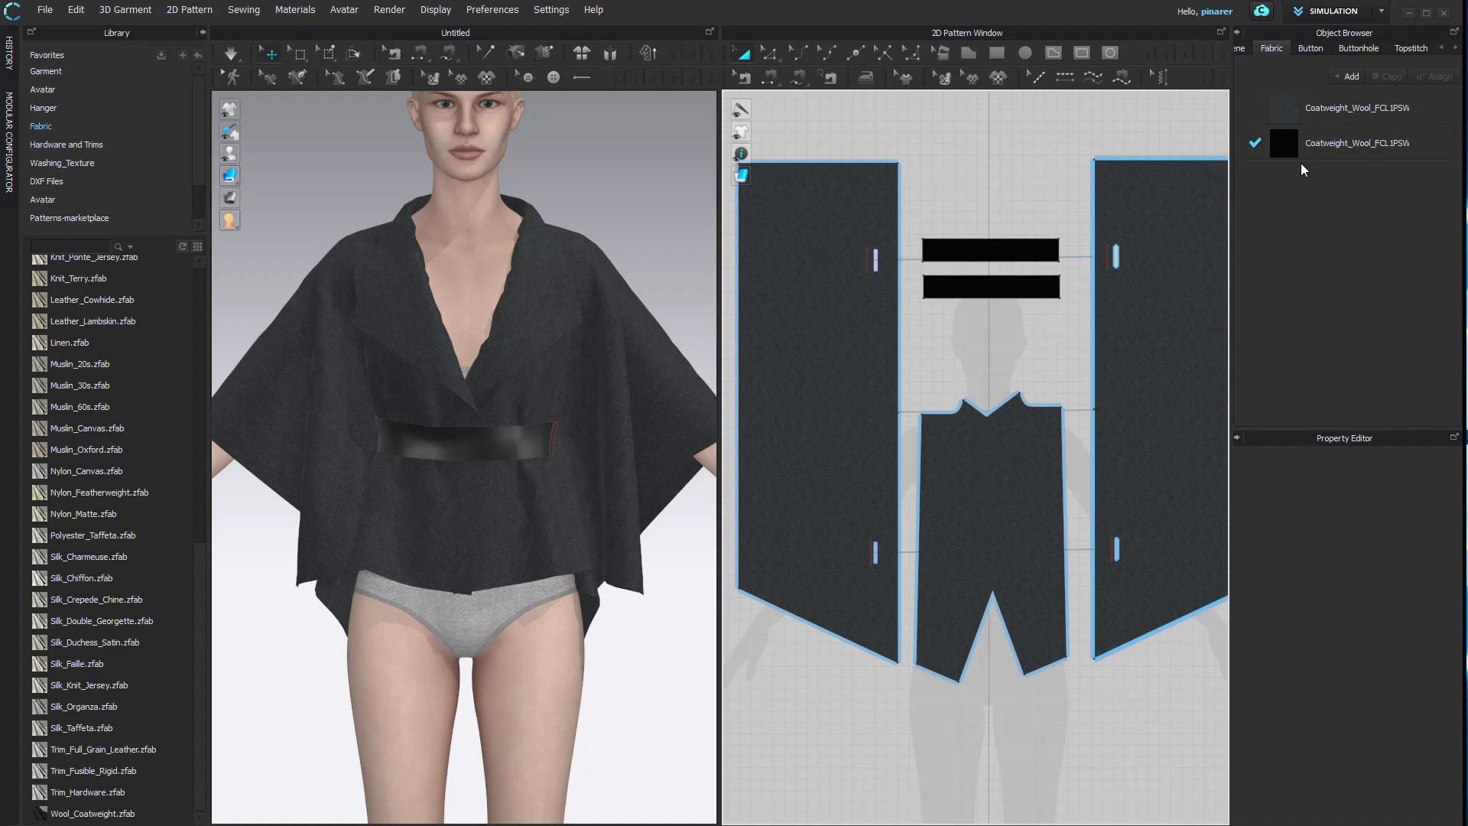
- Set the additional rendering thickness of both waist strips to 2.5
click(1430, 150)
click(990, 288)
shift+click(992, 246)
click(1383, 814)
text(2.5)
key(Return)
click(637, 252)
- Load the arms-down pose from Female_Mara's Pose folder onto the avatar, using Pose & Joint Translation
scroll(621, 321, down, 1)
right_drag(608, 350, 637, 321)
click(118, 203)
click(119, 203)
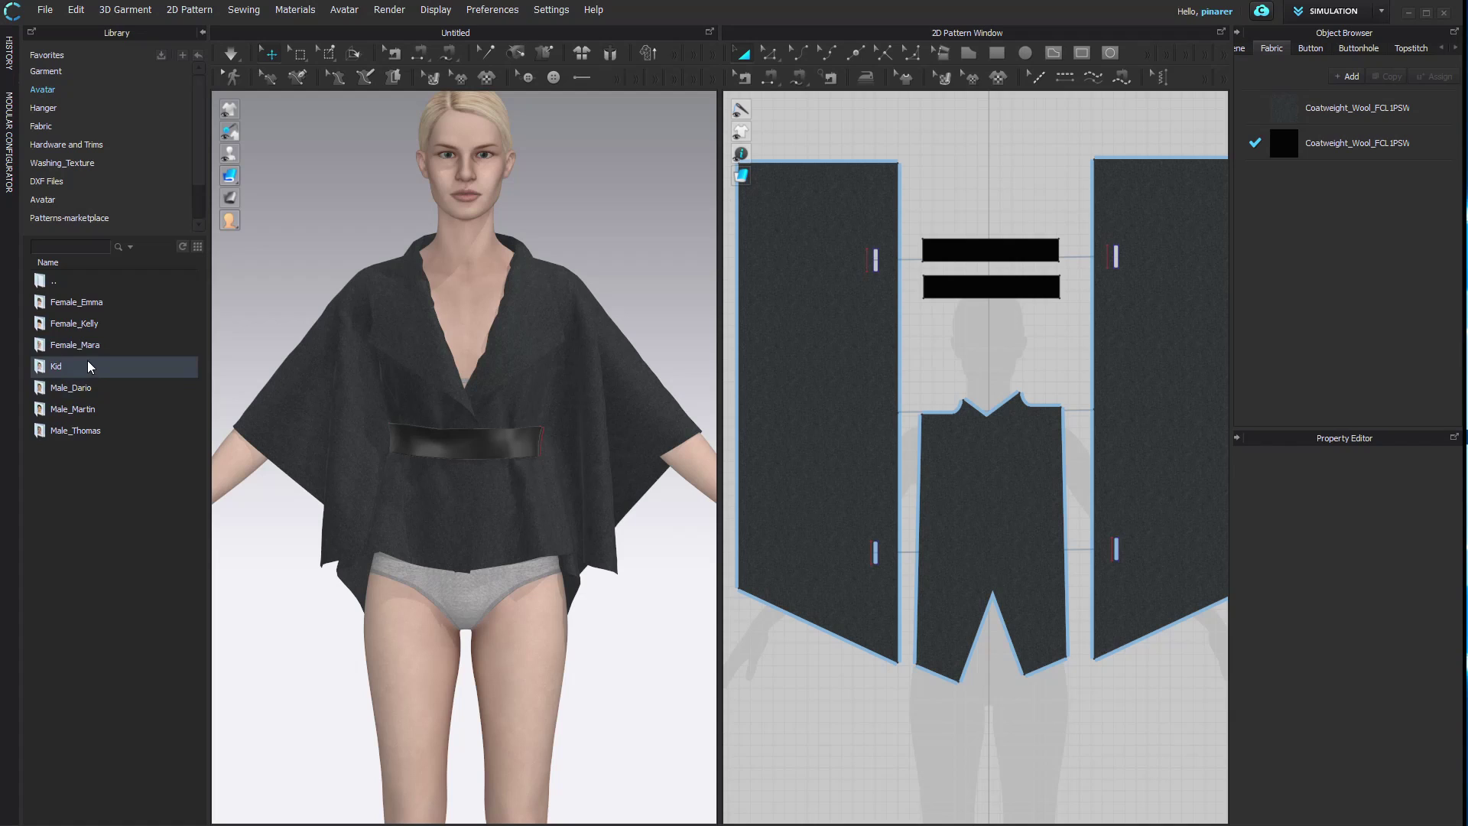
double_click(92, 350)
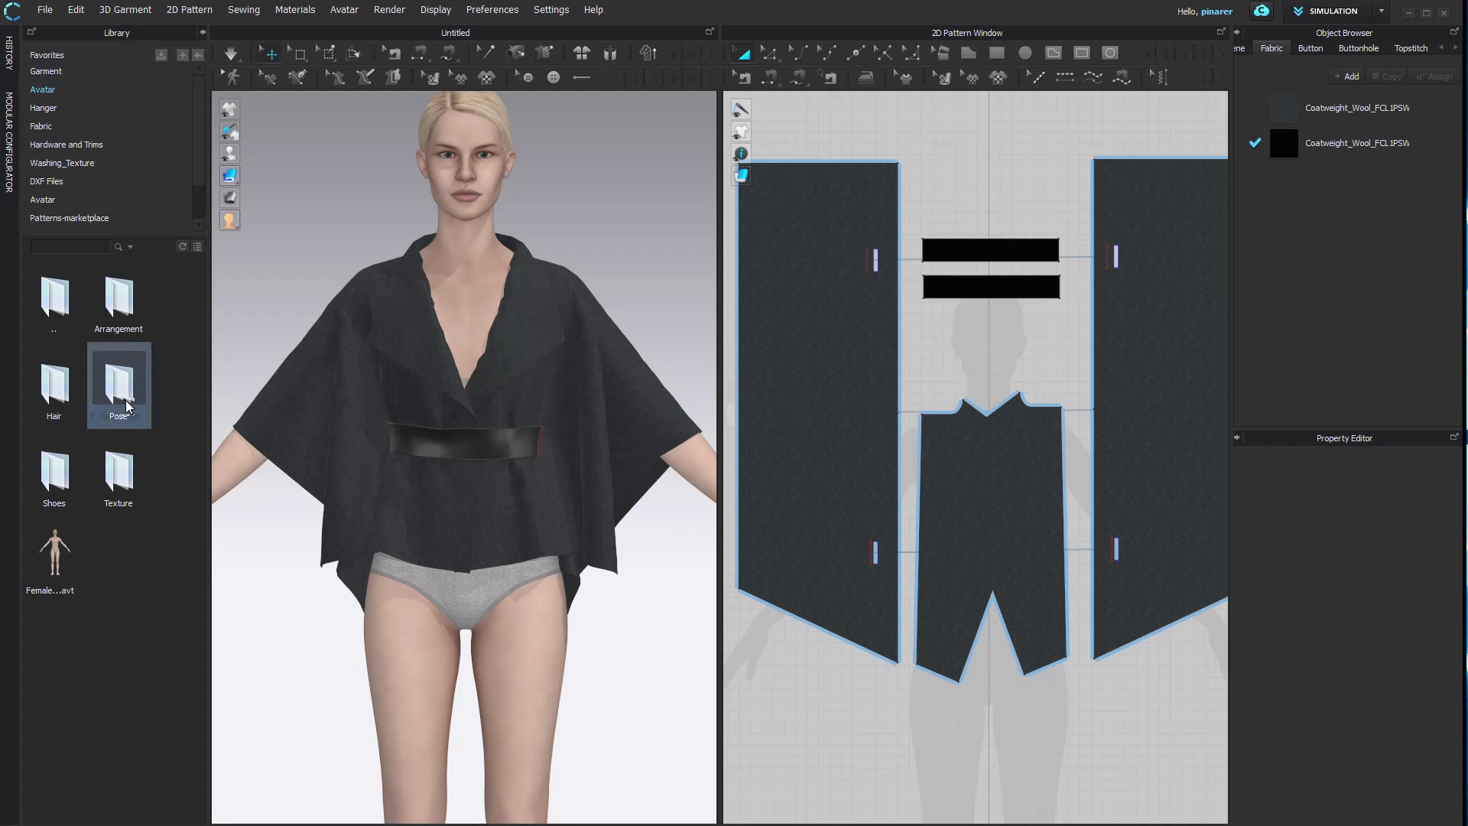
double_click(120, 390)
drag(55, 464, 600, 592)
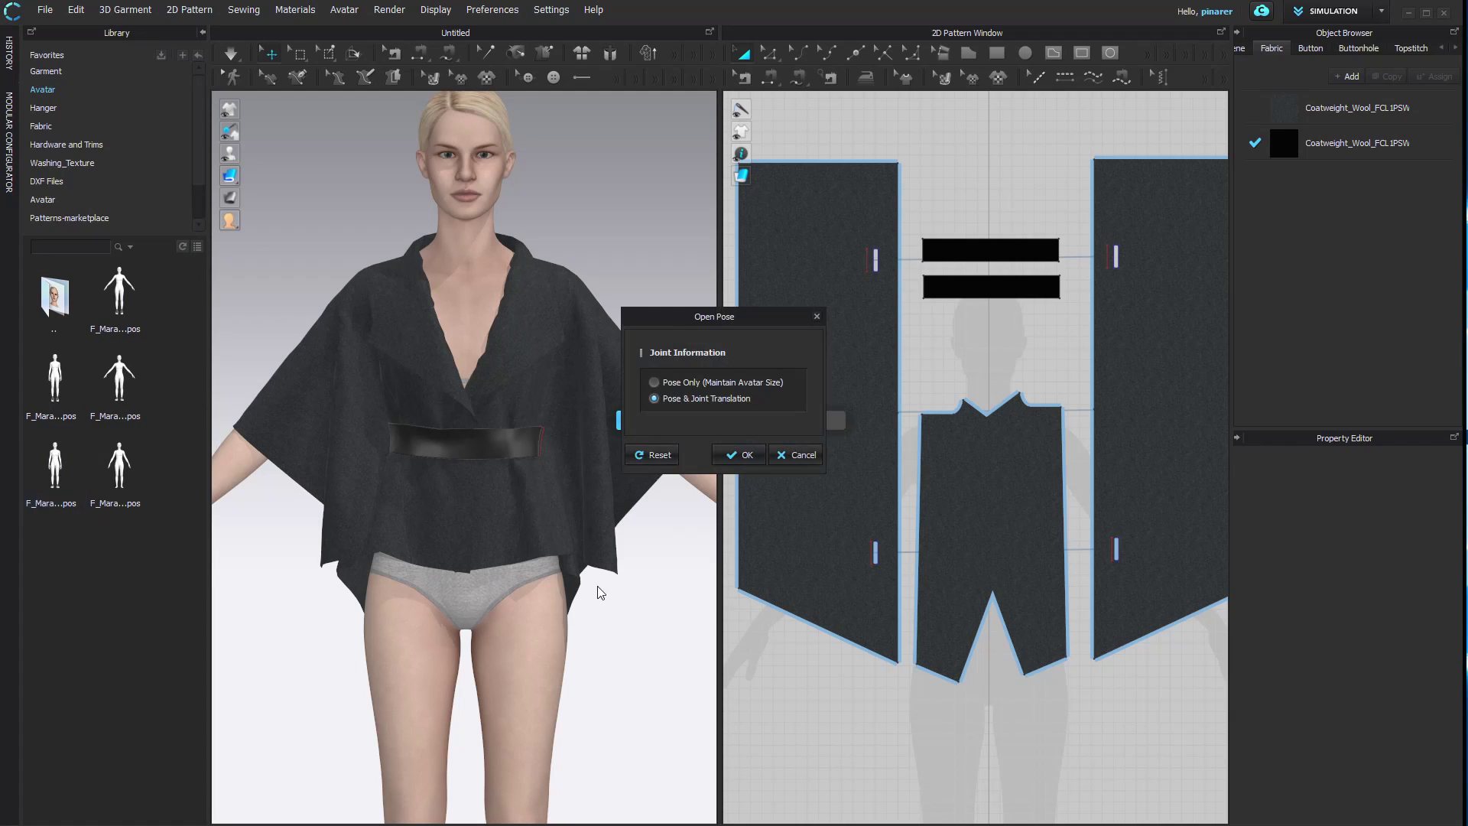
click(748, 455)
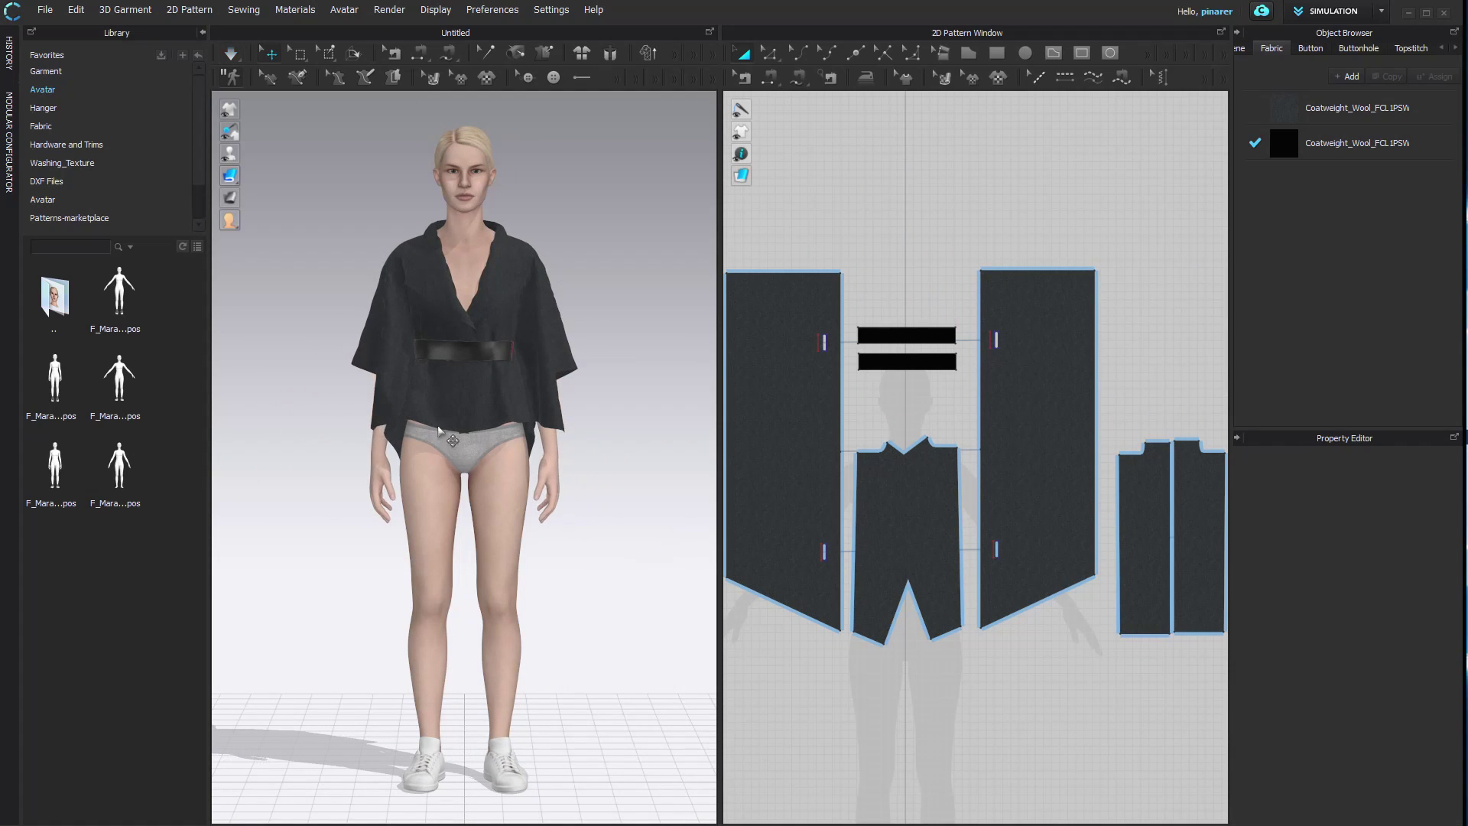
- Simulate the jacket in the new pose and pull the large side panels outward to arrange their drape
key(space)
mouse_move(361, 362)
mouse_down()
mouse_move(289, 317)
mouse_move(362, 388)
mouse_up()
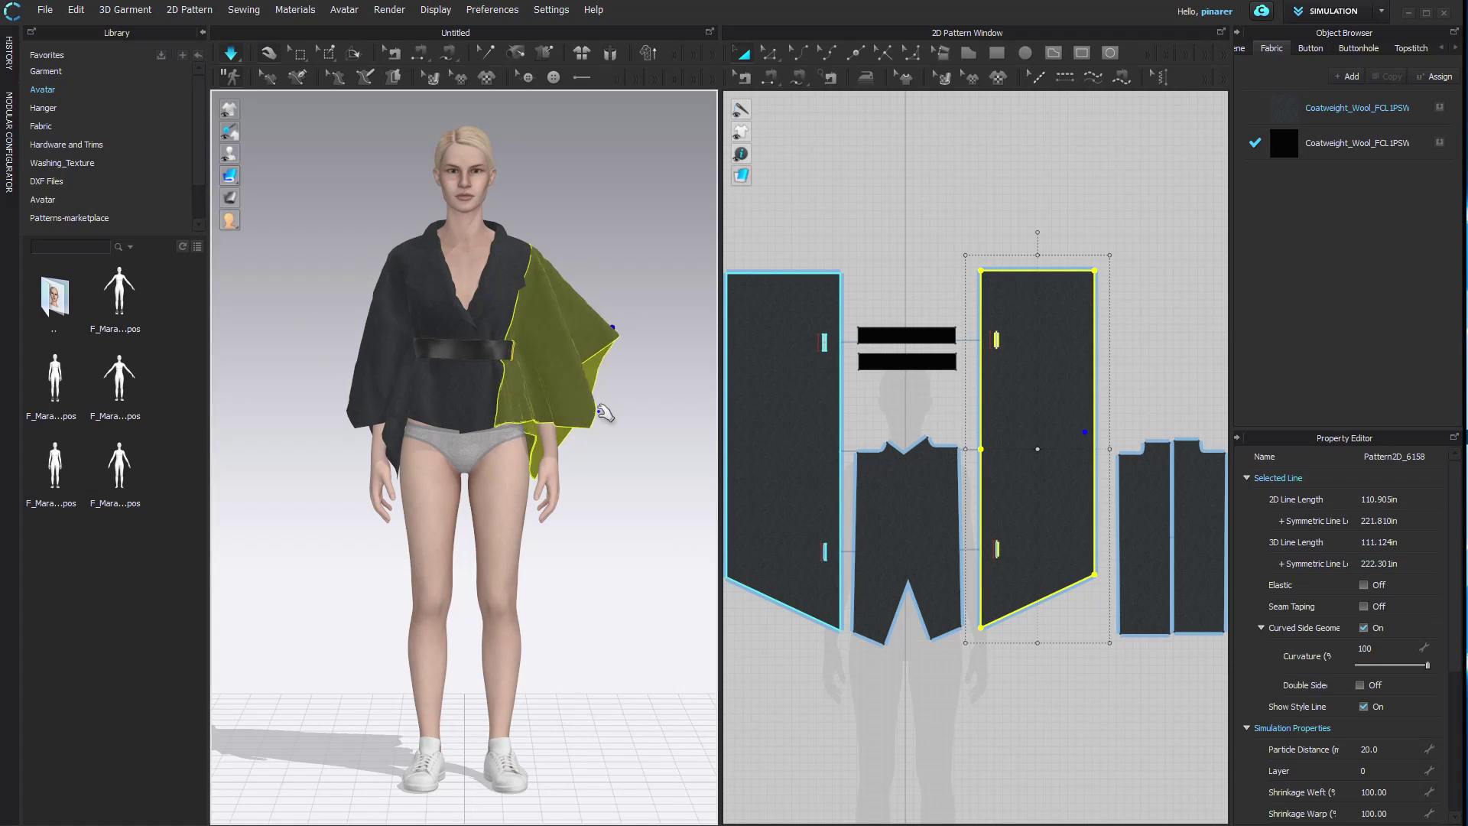